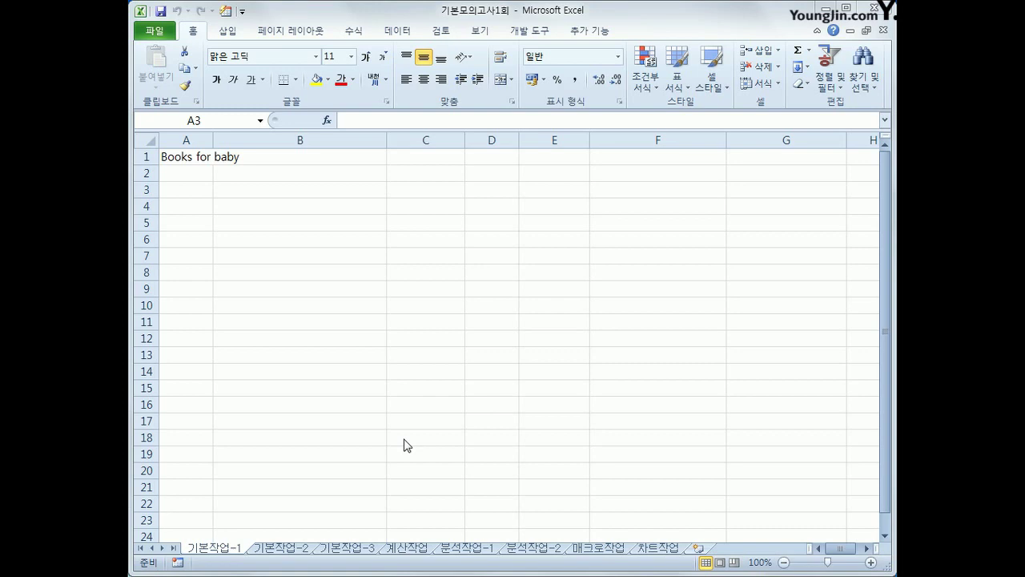
On the 기본작업-2 sheet, merge and center the title across A1:G1.
left_click(224, 550)
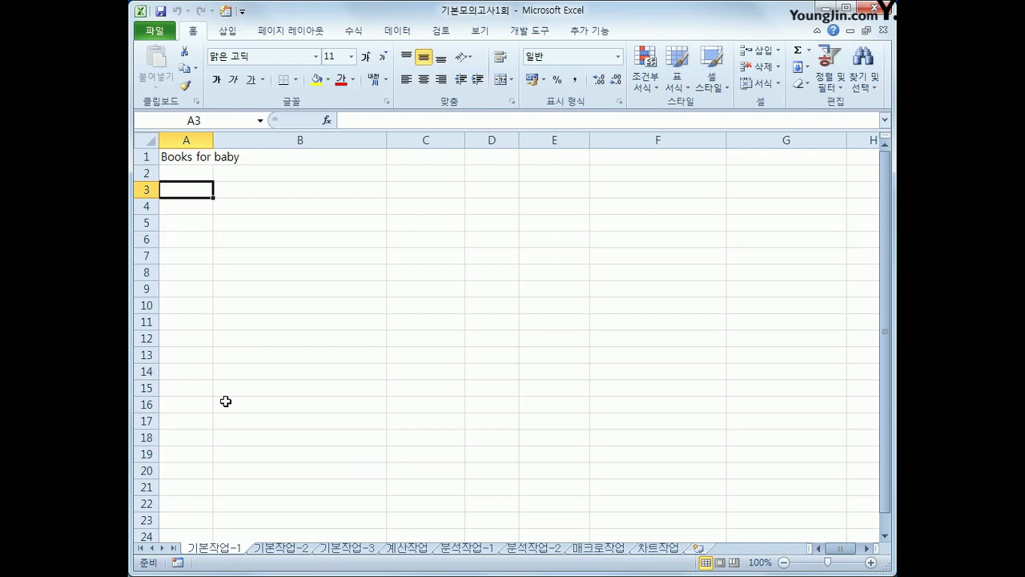
left_click(281, 548)
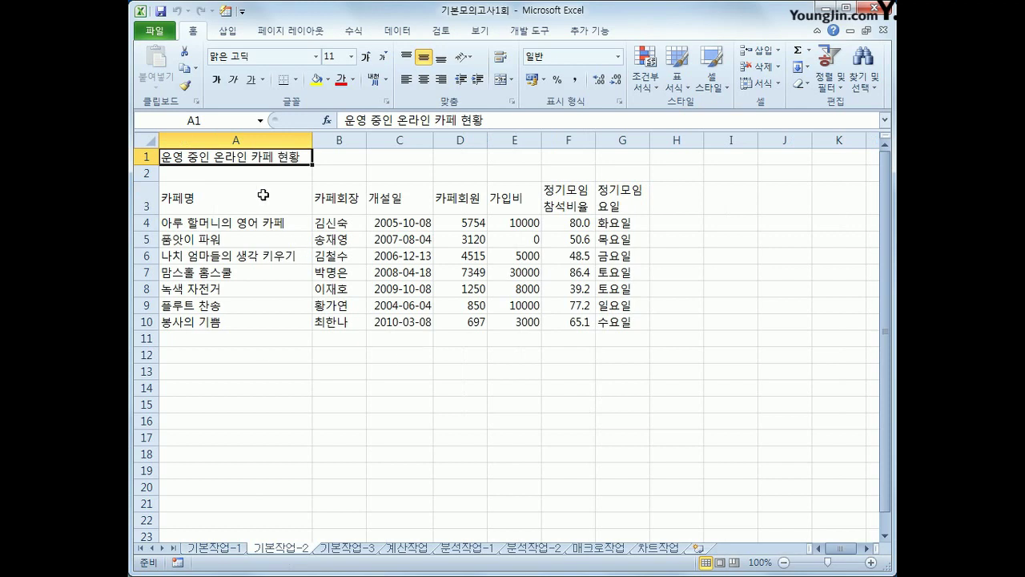
left_click_drag(244, 157, 637, 142)
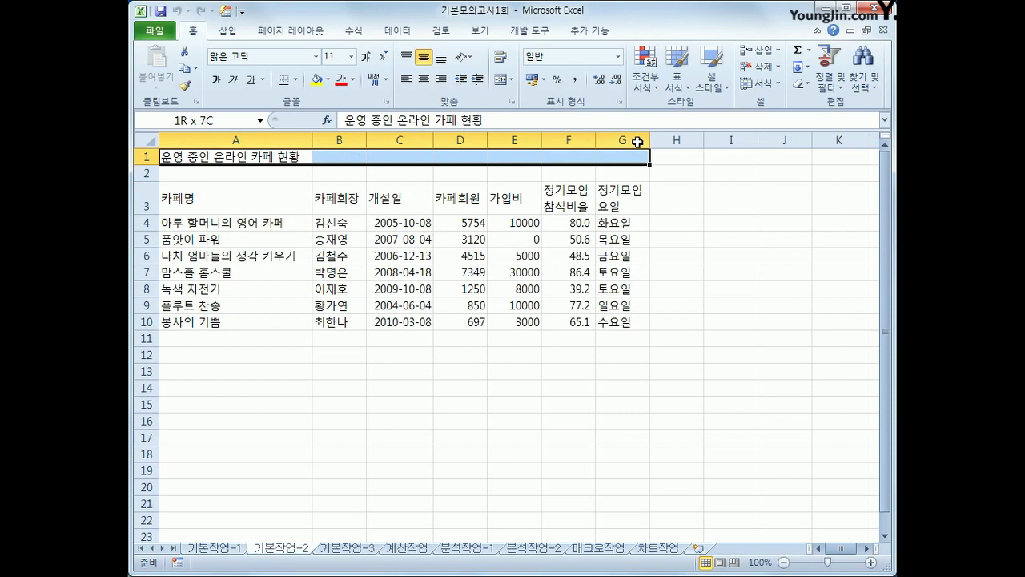
left_click_drag(637, 142, 638, 140)
left_click(502, 82)
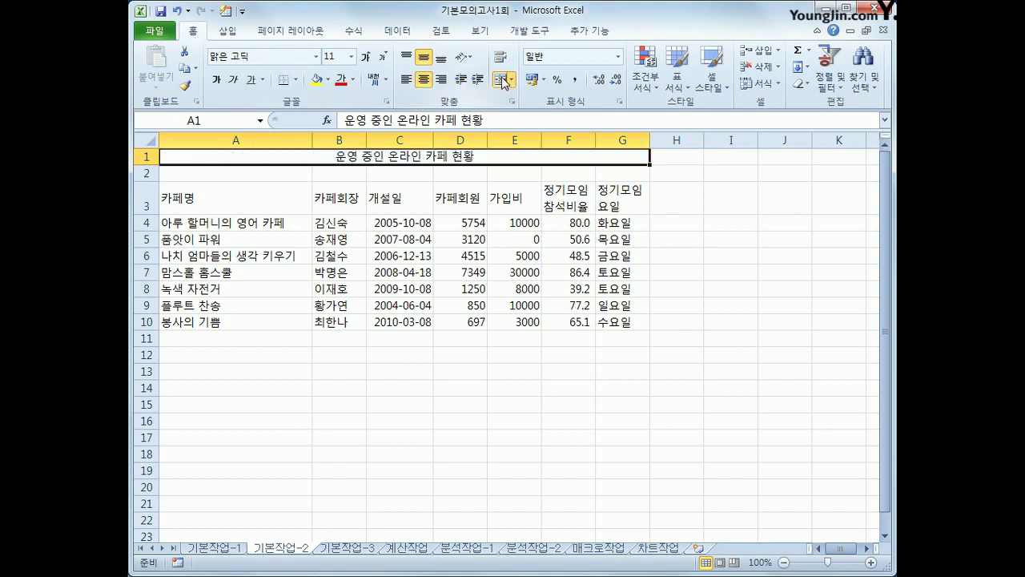
Set the merged title's font to 궁서 and its size to 17.
left_click(318, 57)
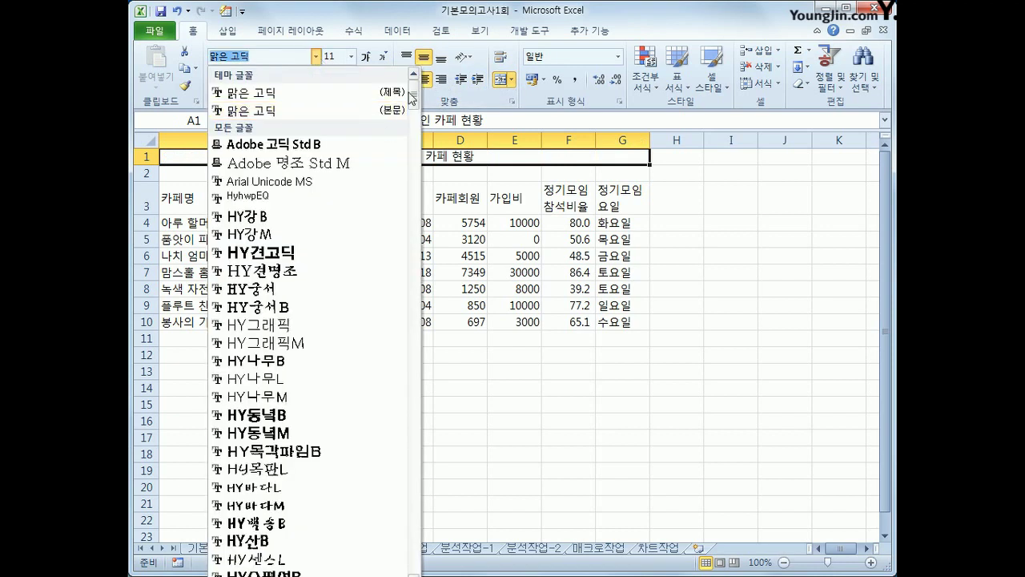
left_click_drag(414, 95, 393, 120)
scroll(401, 81, "up", 1)
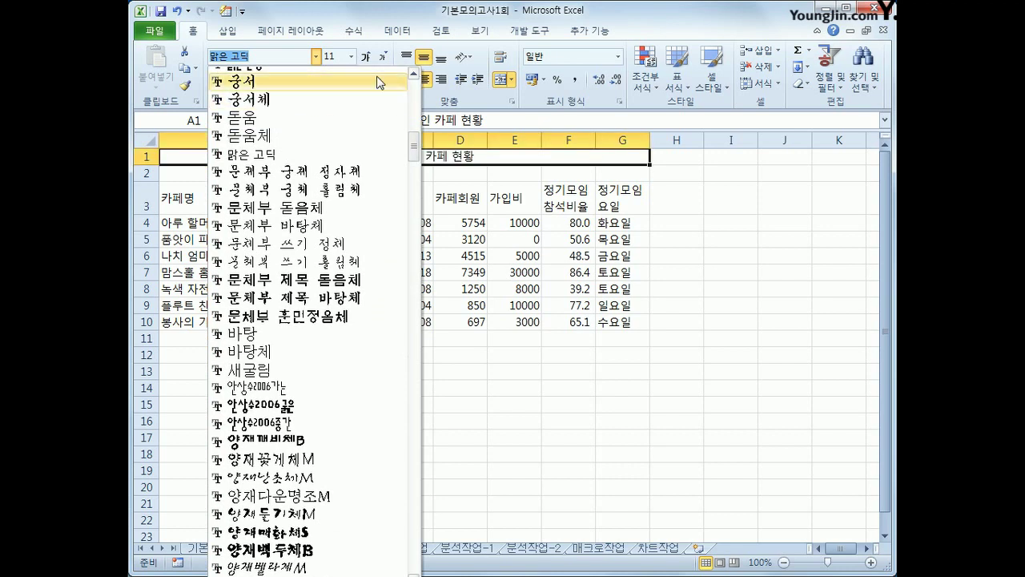
left_click(309, 83)
left_click(352, 56)
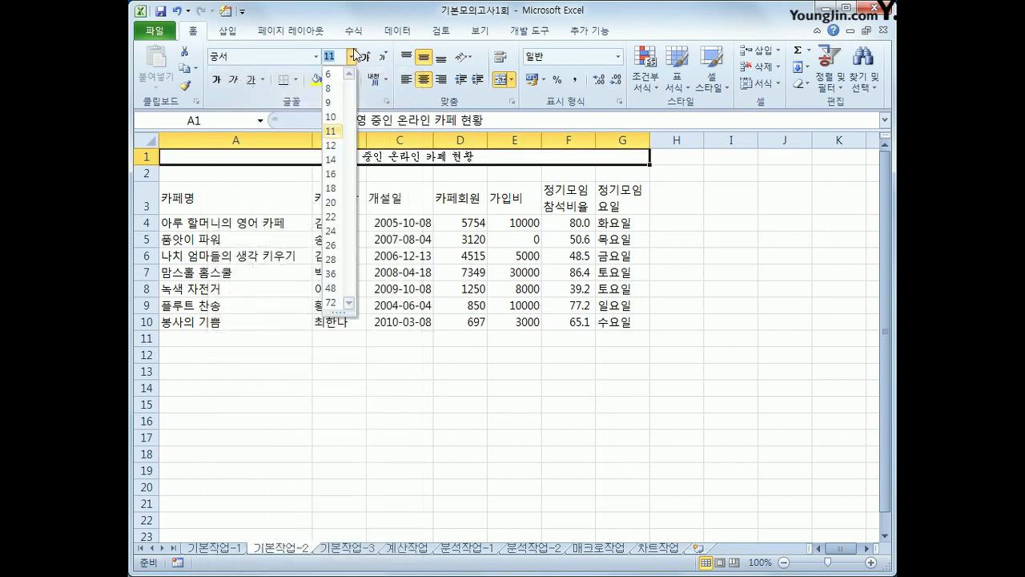
type("17")
key("Return")
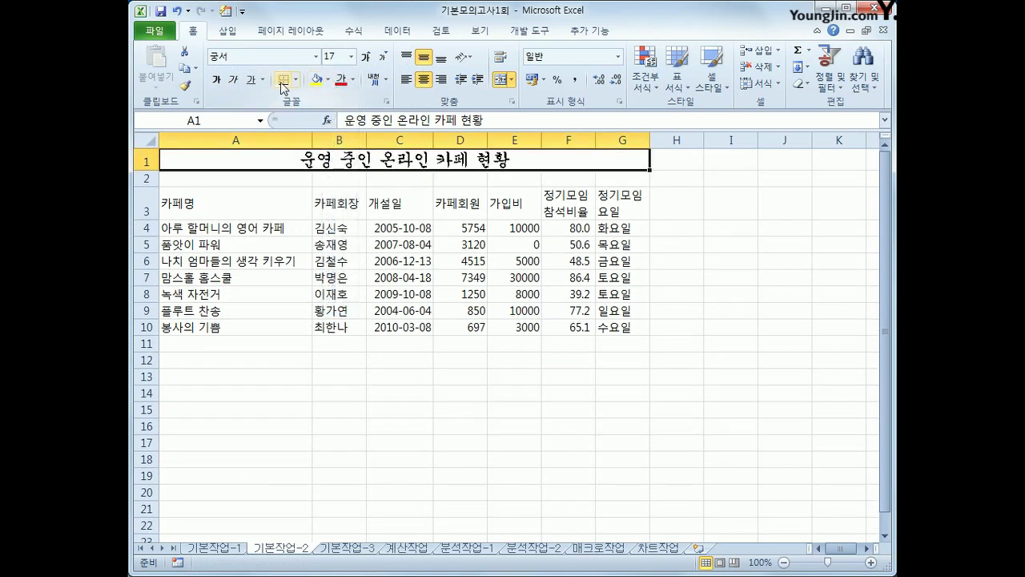
Make the title in A1 bold and give it a double underline.
left_click(223, 81)
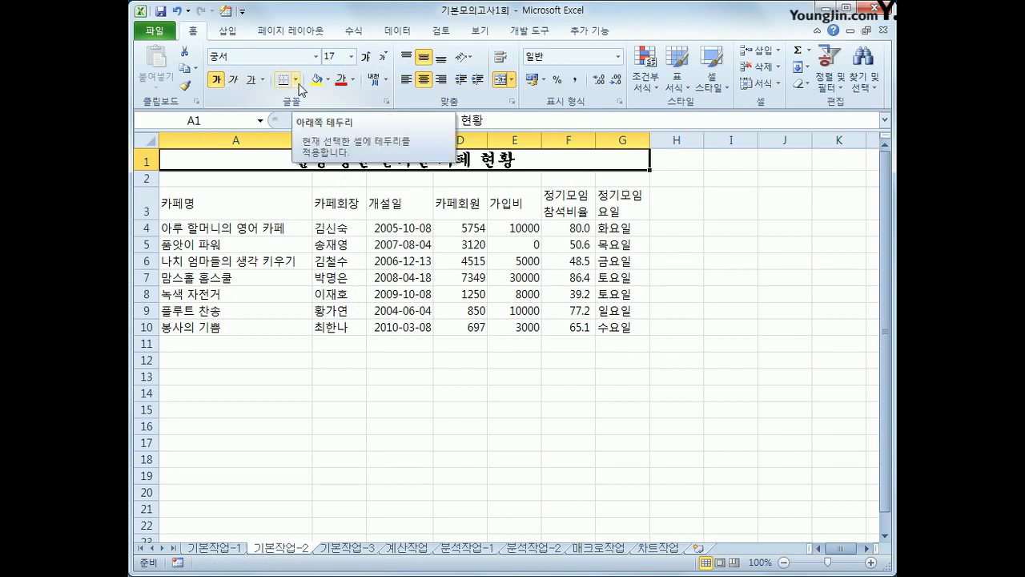
left_click(297, 81)
left_click(262, 81)
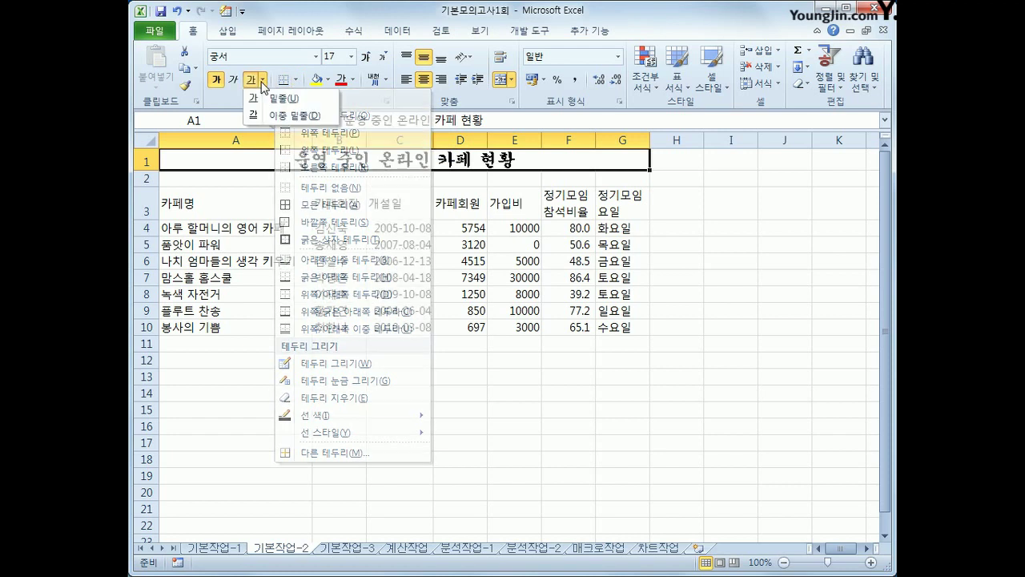
left_click(276, 113)
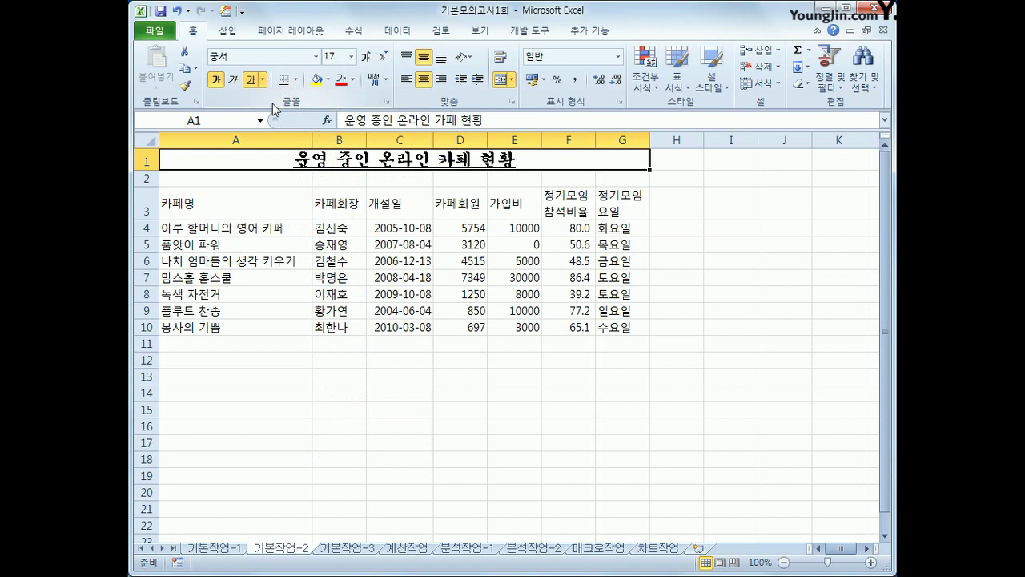
Center the contents of A3:G3, A4:C10 and F4:G10 horizontally.
left_click_drag(213, 206, 603, 205)
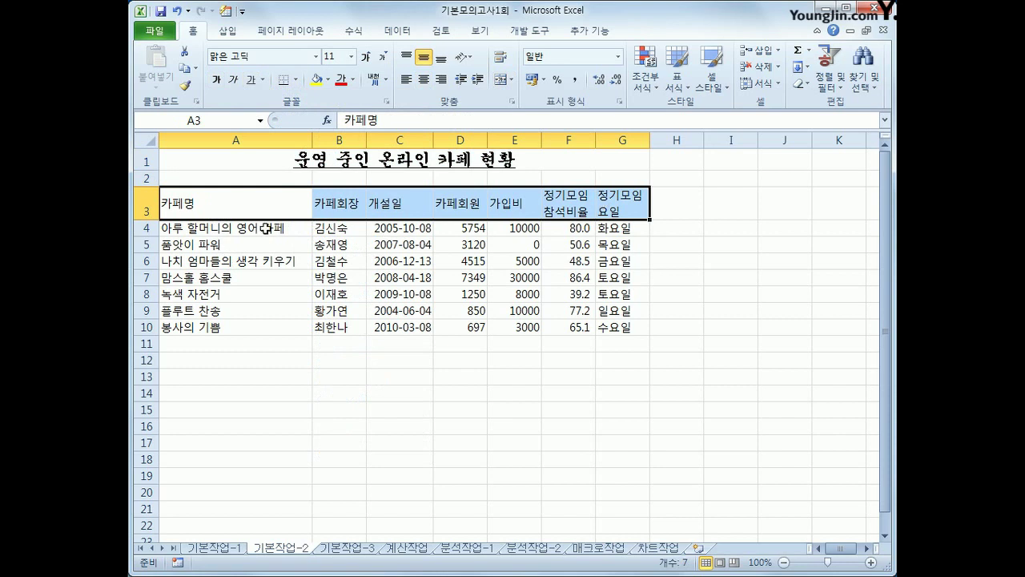
left_click_drag(266, 228, 391, 332)
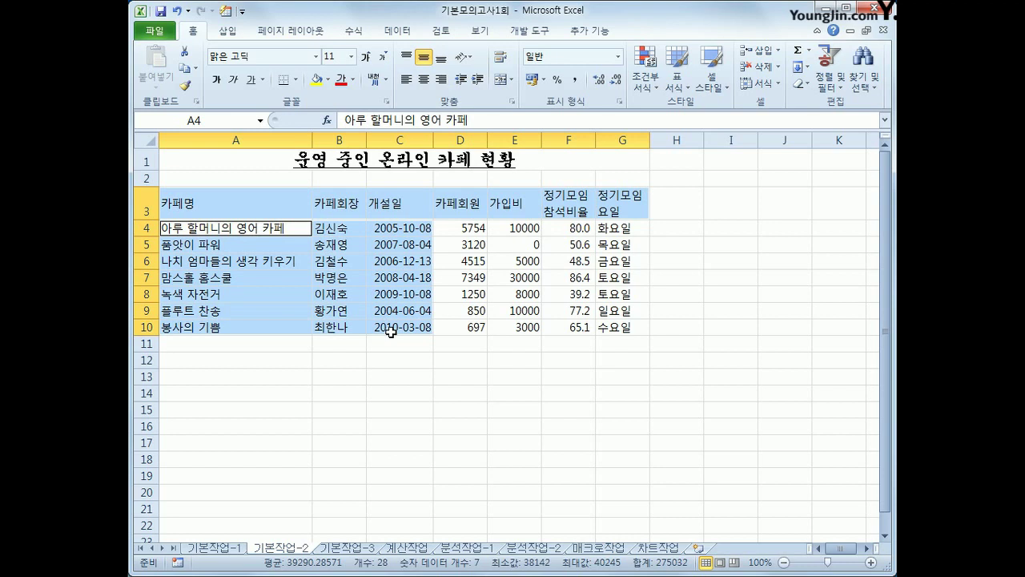
left_click_drag(565, 229, 627, 327)
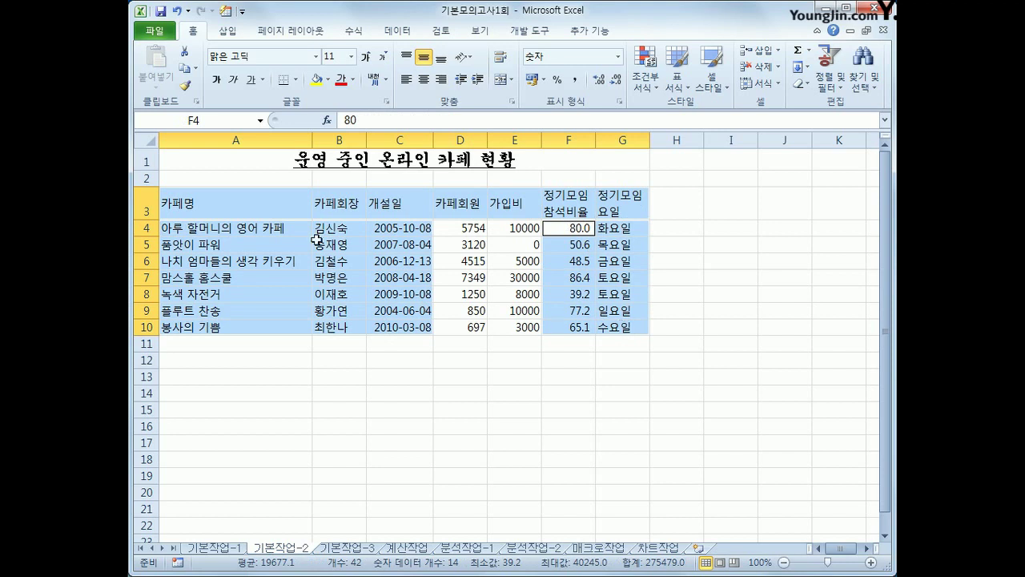
left_click(428, 80)
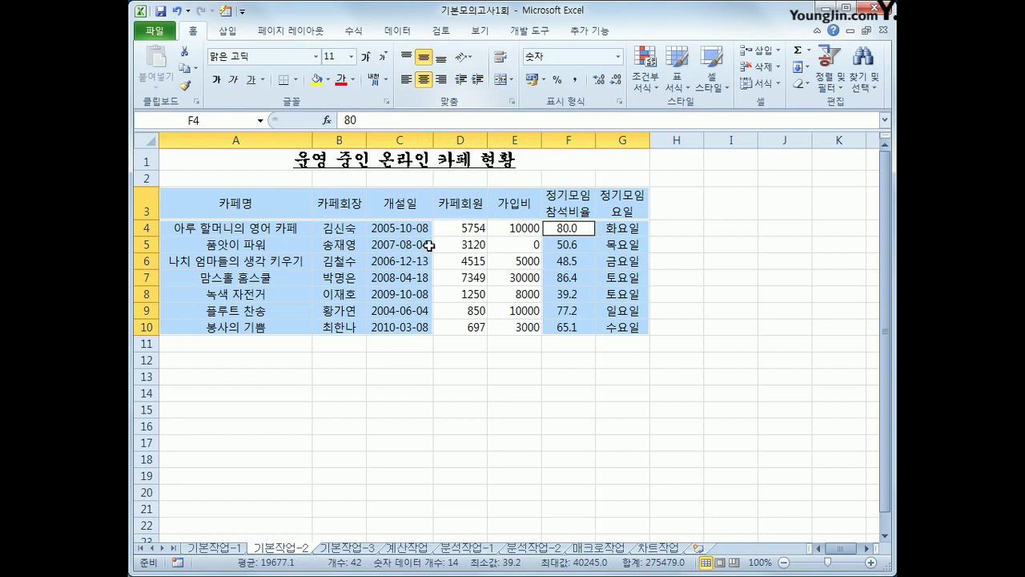
left_click(394, 339)
Give the header row A3:G3 the standard purple font color and standard yellow fill.
left_click_drag(200, 201, 611, 203)
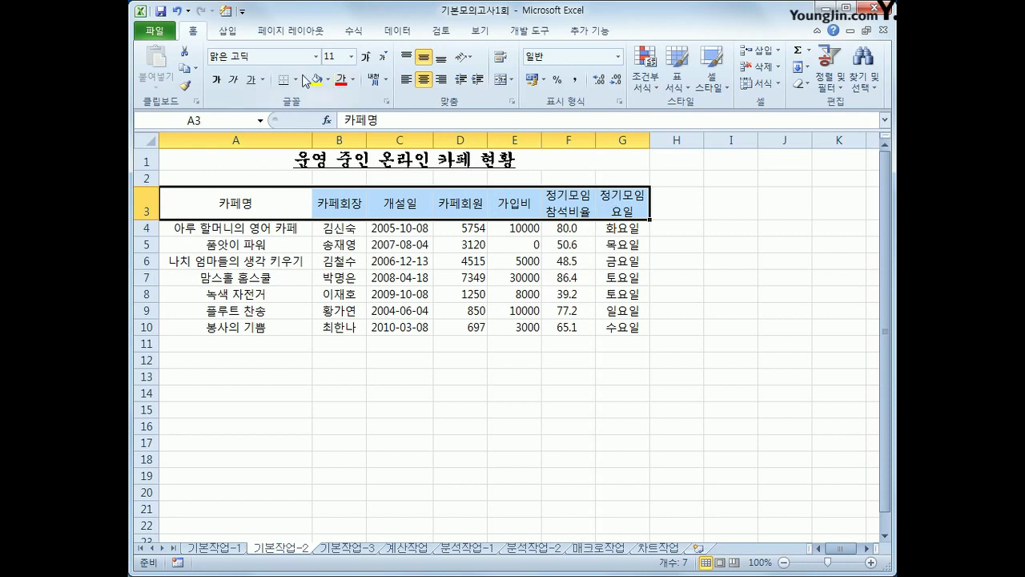
left_click(355, 89)
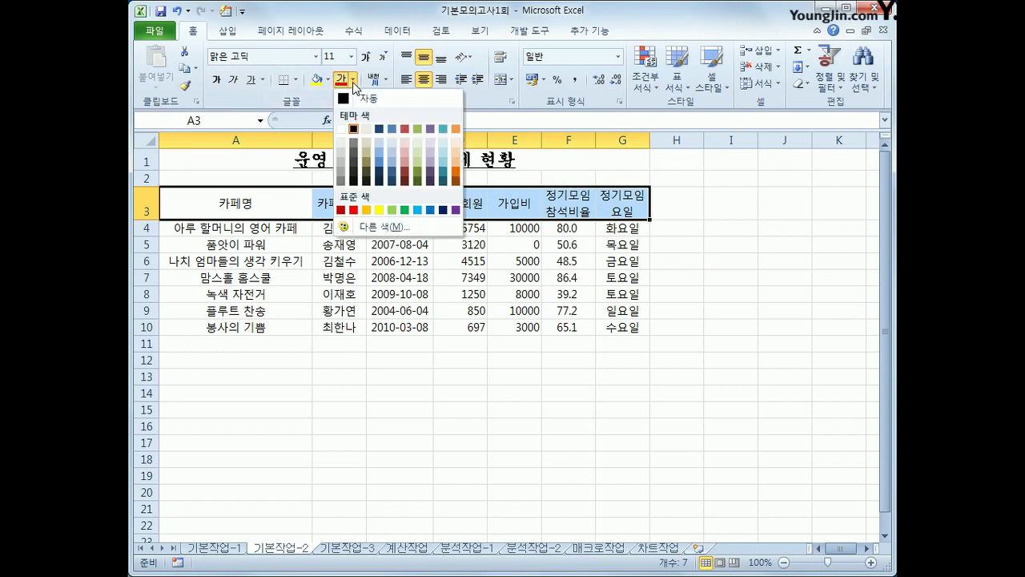
left_click(455, 211)
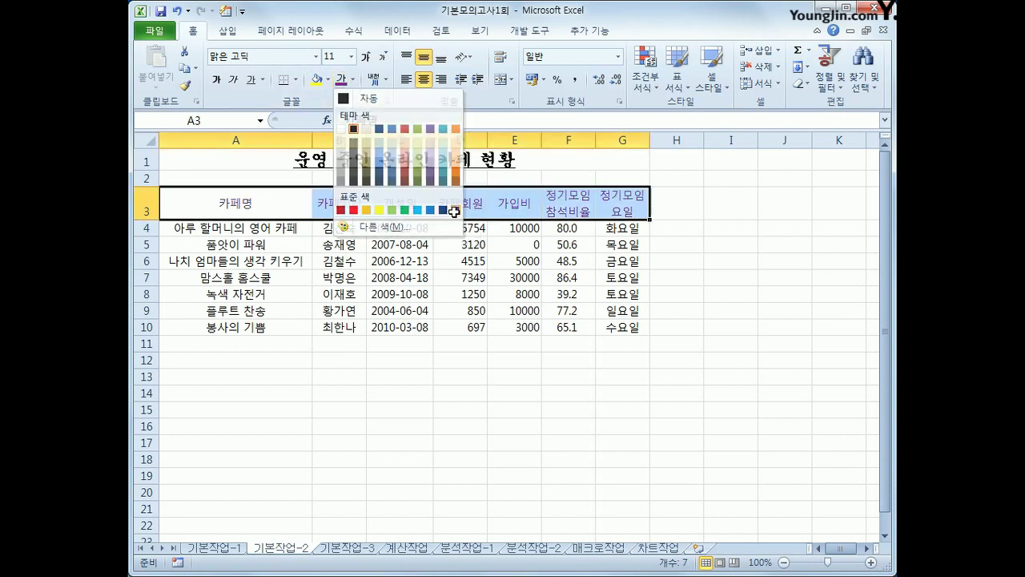
left_click(328, 79)
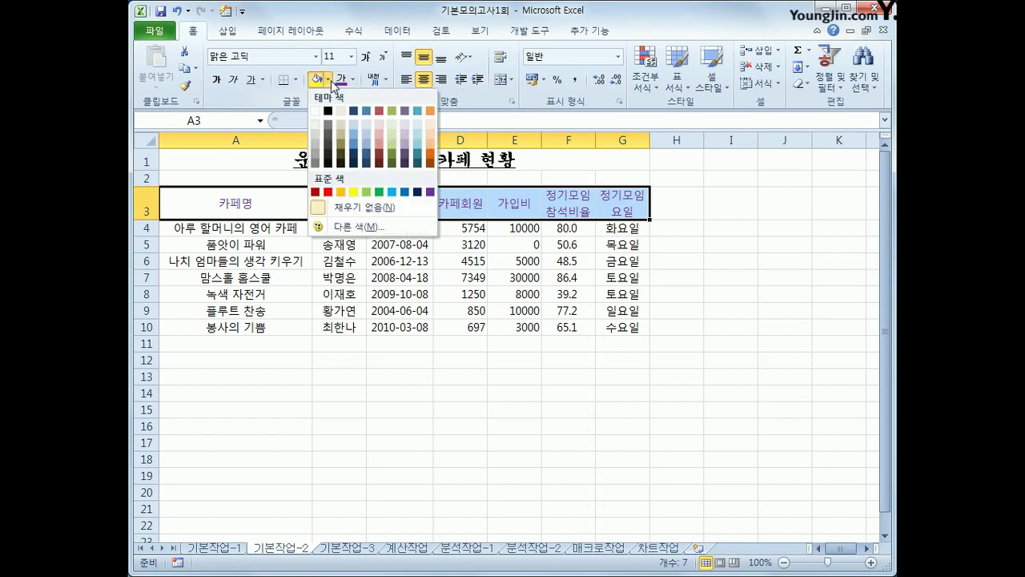
left_click(354, 191)
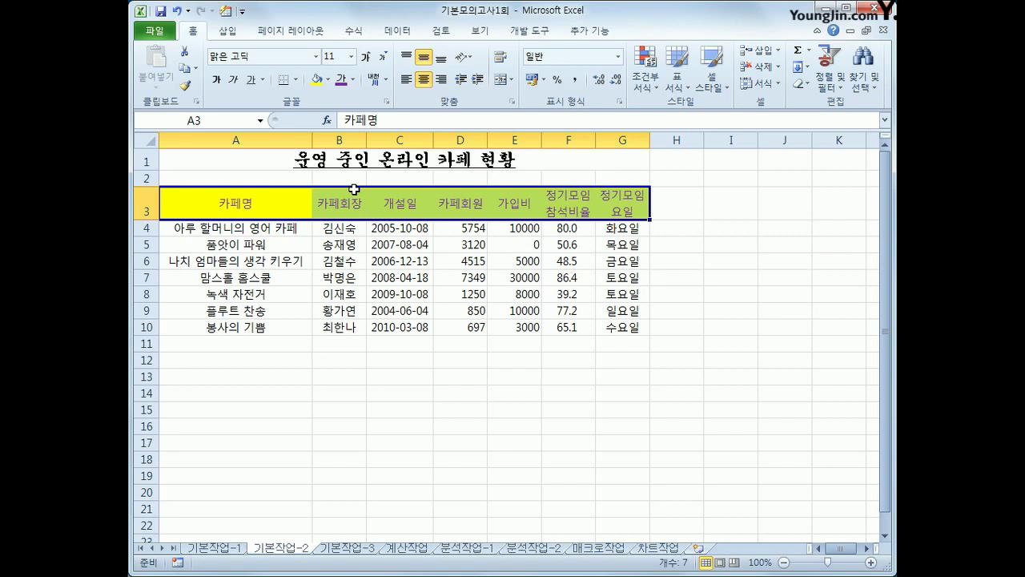
Apply the custom number format 0.0"%" to the attendance ratios in F4:F10.
left_click_drag(567, 228, 575, 327)
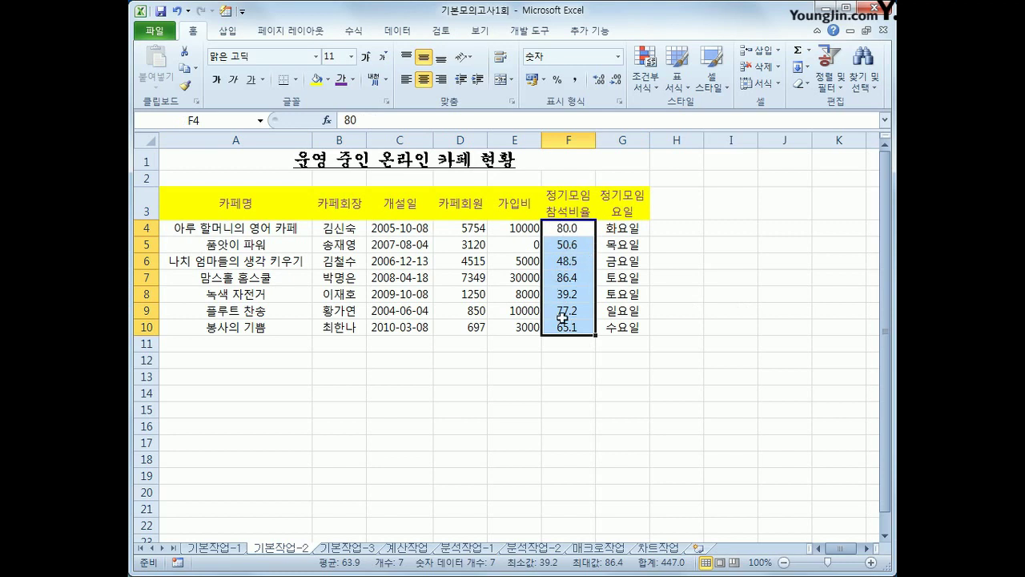
right_click(570, 257)
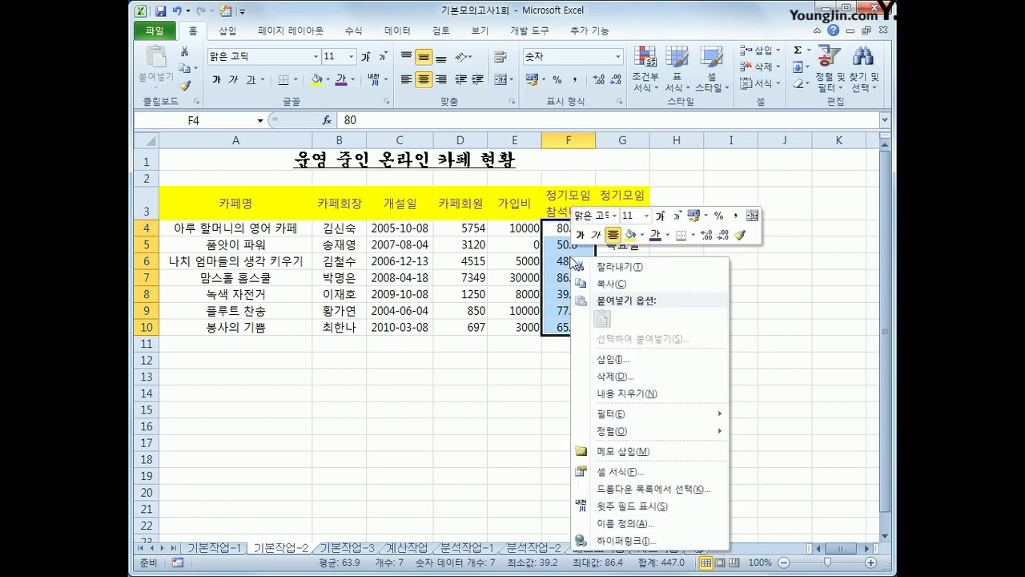
left_click(663, 472)
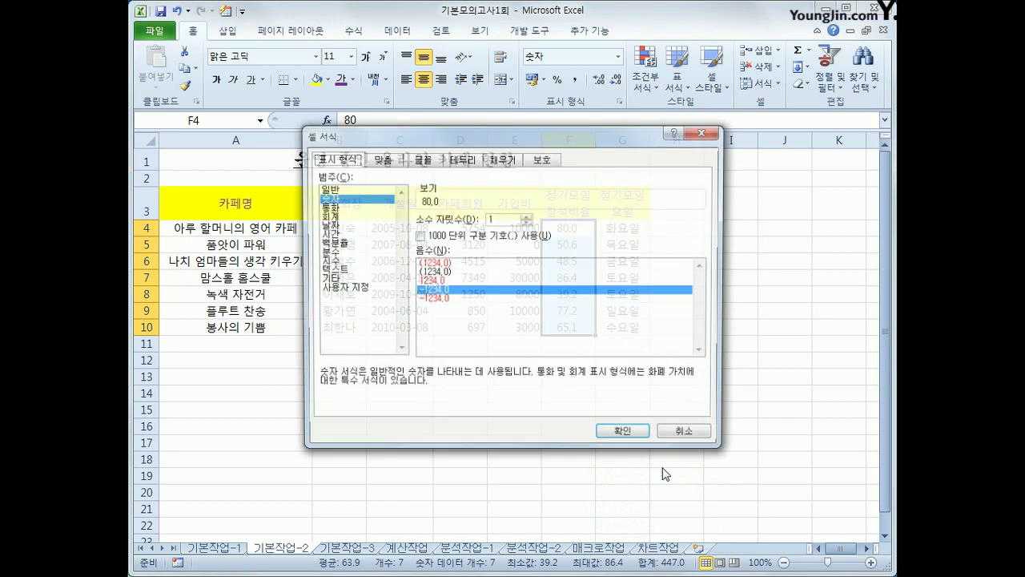
left_click(346, 290)
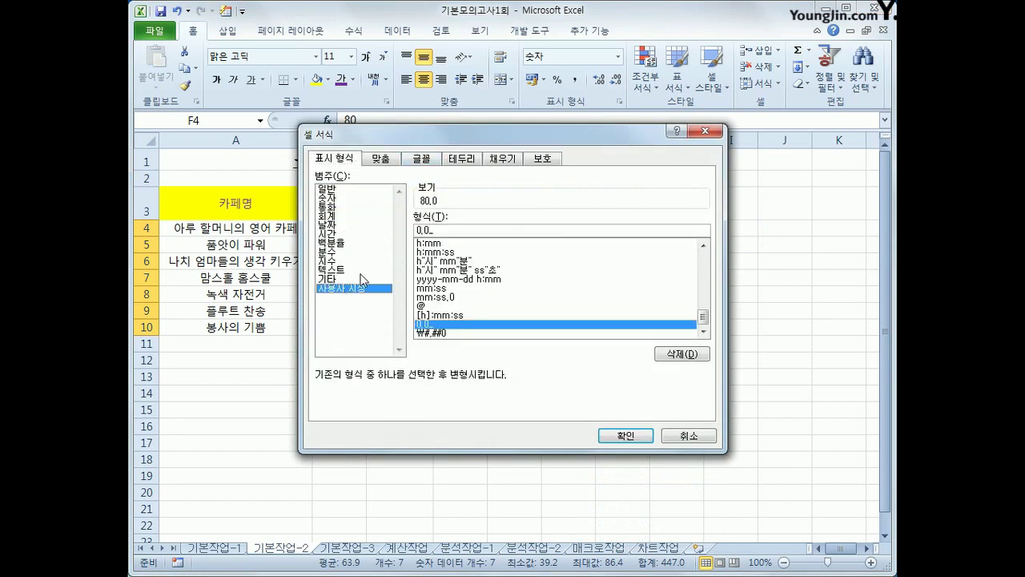
left_click(444, 230)
left_click_drag(440, 230, 431, 230)
type("%")
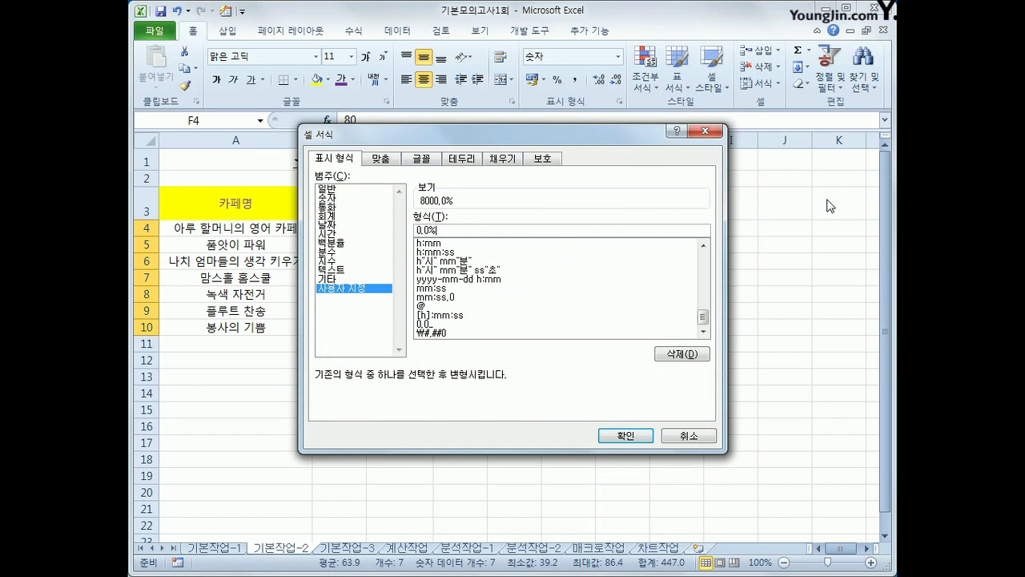
key("shift+Home")
type("0.0\"%")
key("BackSpace")
key("BackSpace")
type("%")
key("BackSpace")
type("\"%\"")
left_click(625, 435)
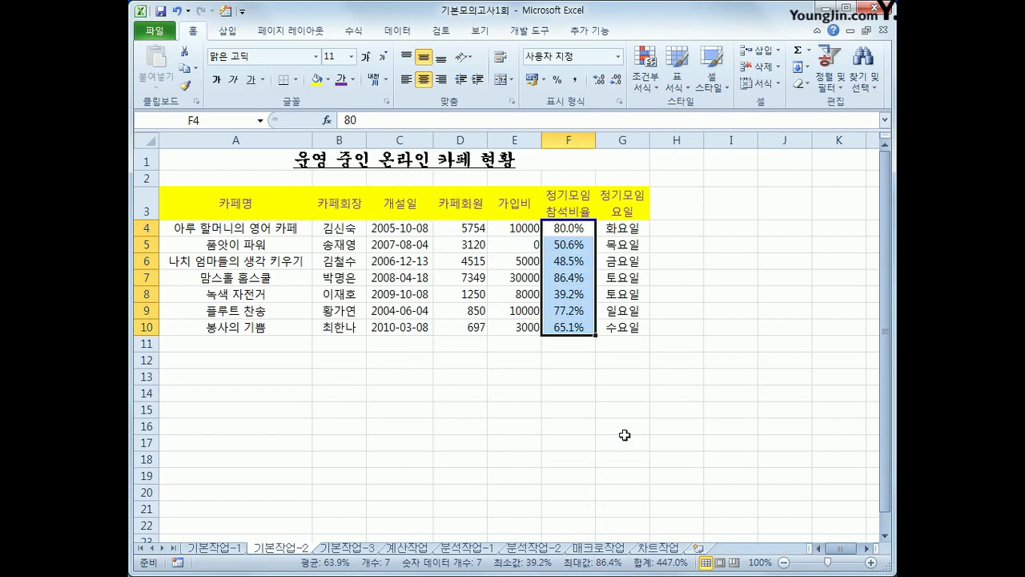
Insert a comment reading only "가장 많은 회원수" in cell D7 and keep it always displayed.
left_click(448, 282)
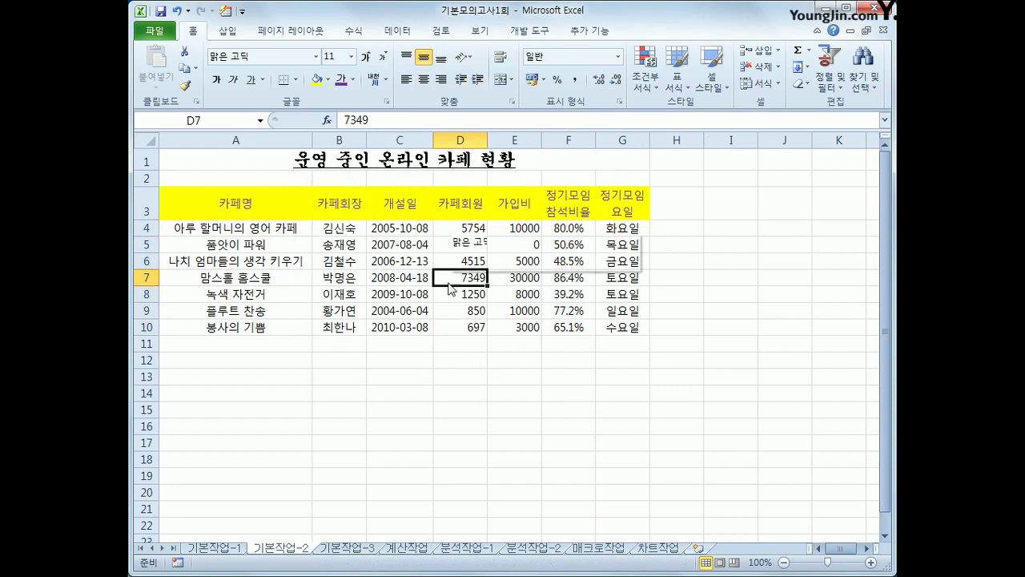
right_click(448, 282)
left_click(590, 476)
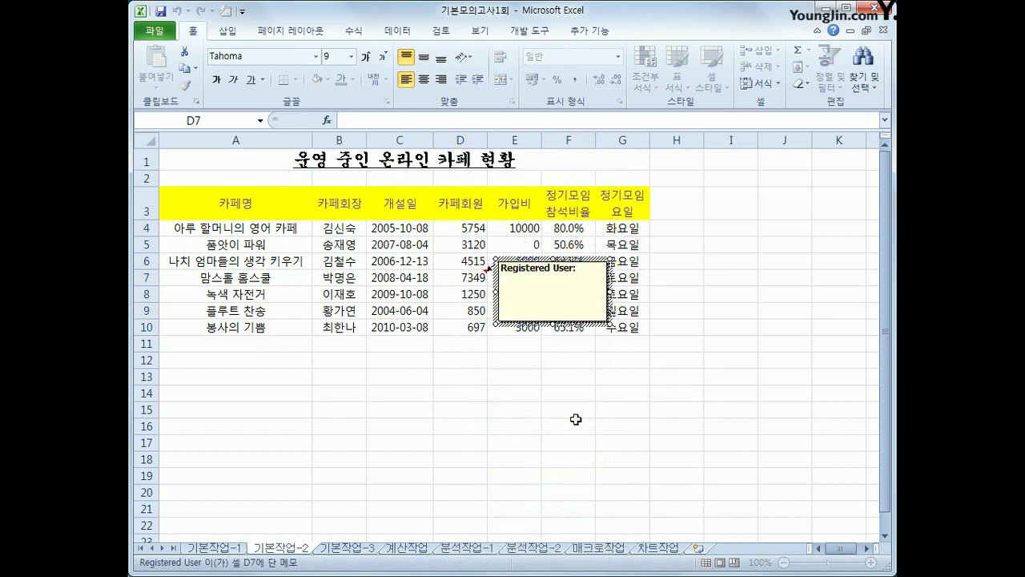
key("ctrl+a")
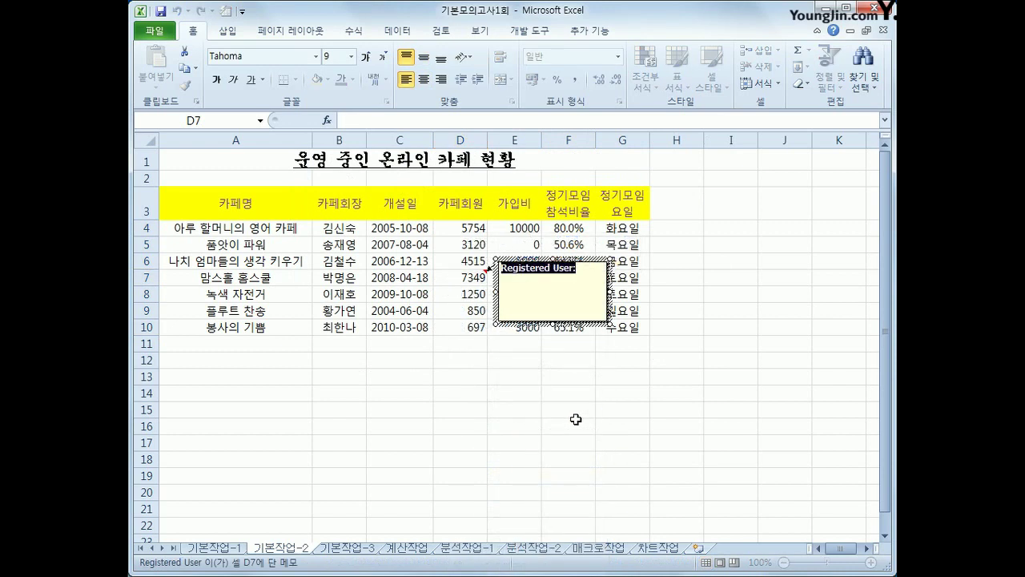
key("BackSpace")
type("가장 많은 회원수")
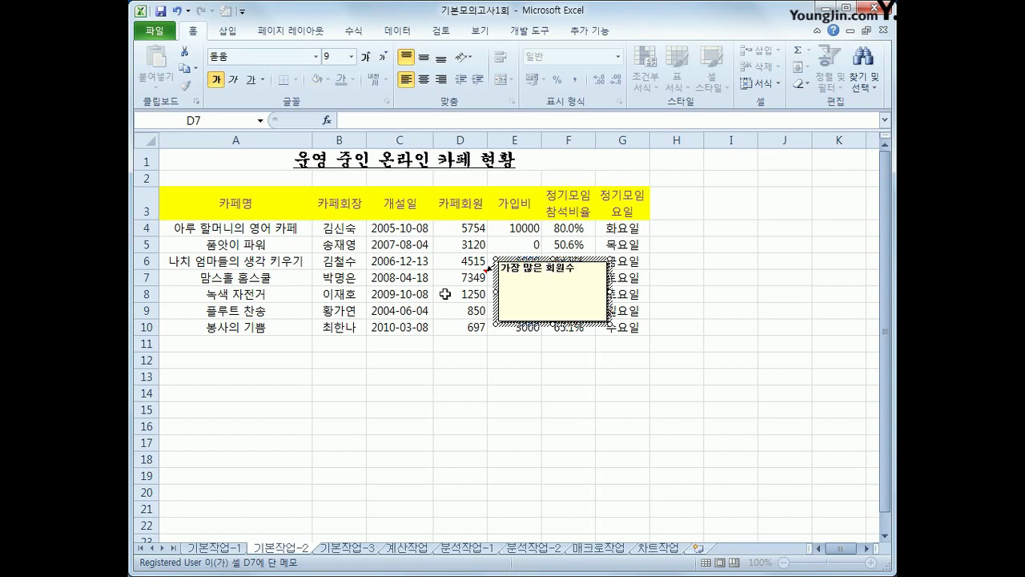
left_click(462, 274)
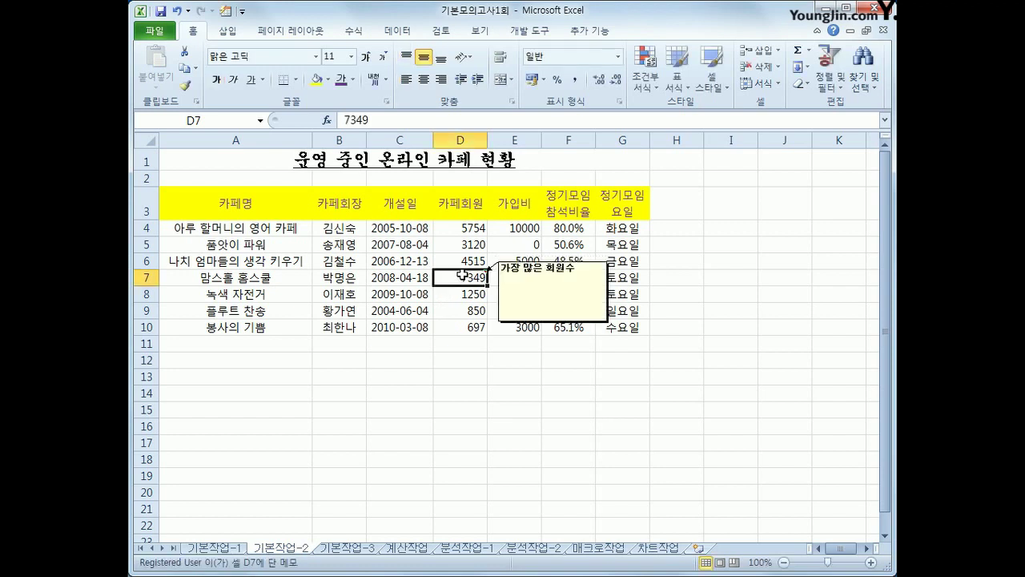
right_click(462, 275)
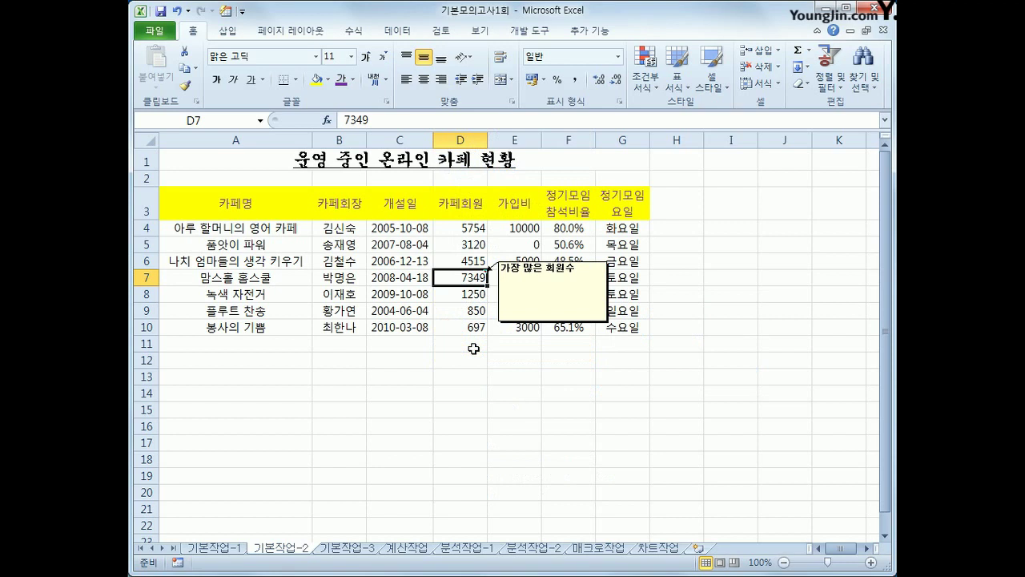
Turn on automatic sizing for the comment box on D7 so that it fits its text.
left_click(538, 259)
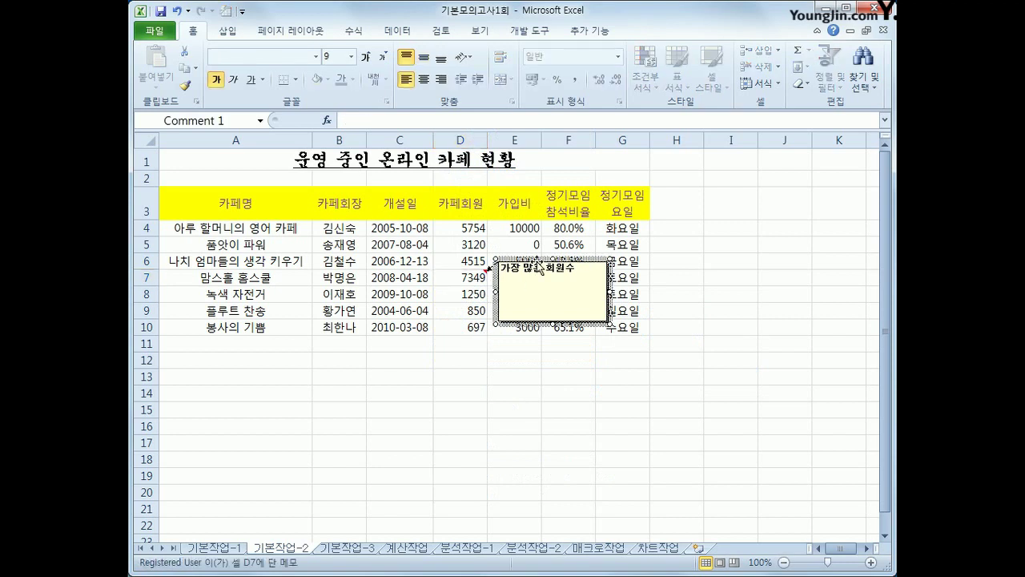
right_click(538, 261)
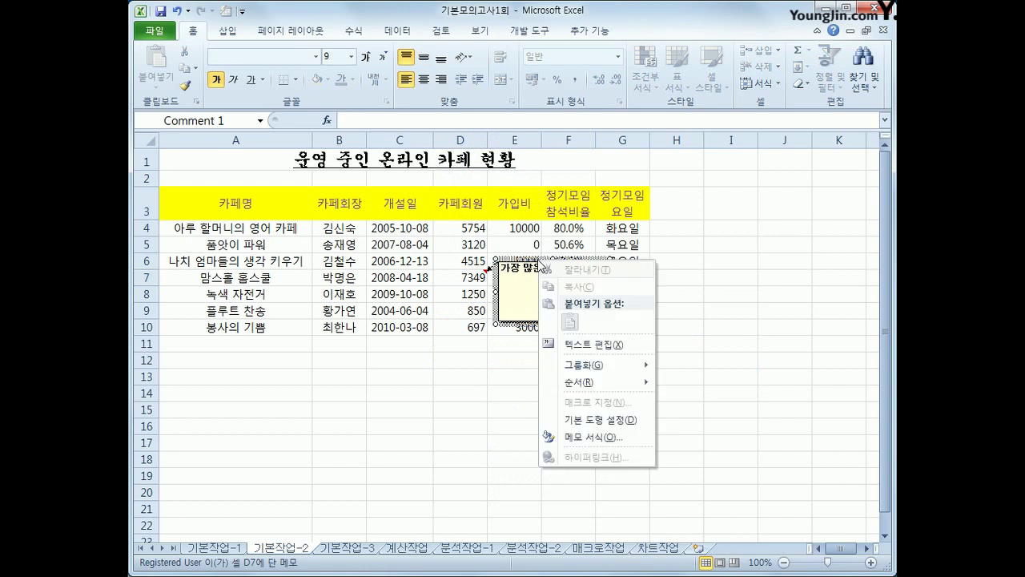
left_click(568, 438)
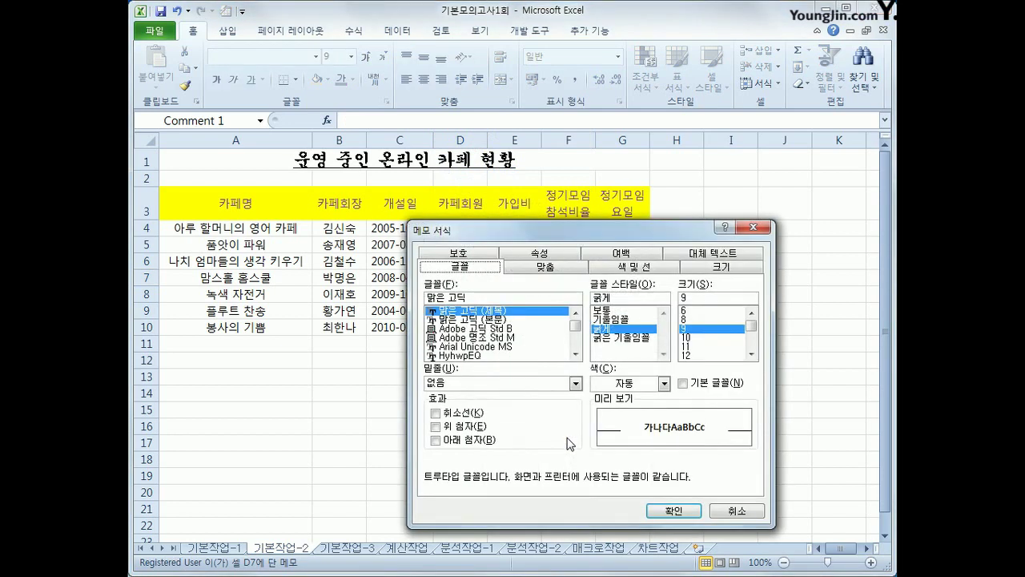
left_click(534, 267)
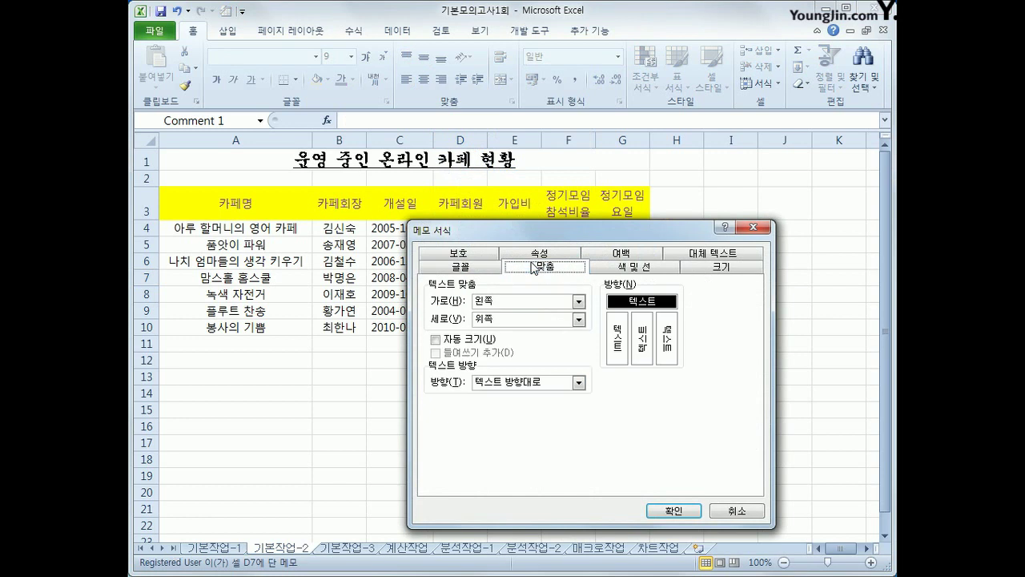
left_click(464, 343)
left_click(673, 511)
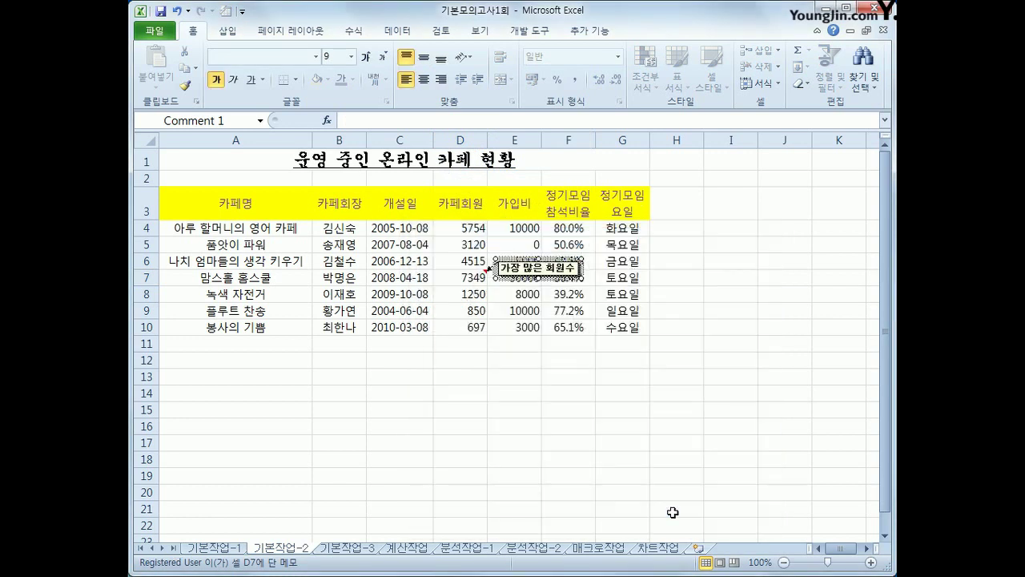
left_click(699, 395)
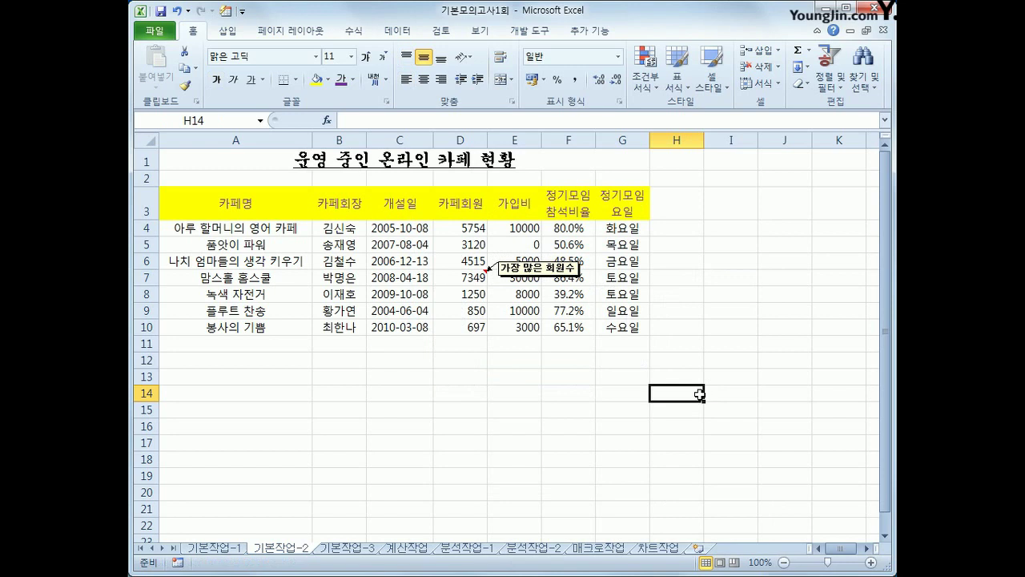
Apply all borders to the café table range A3:G10.
left_click_drag(228, 207, 630, 329)
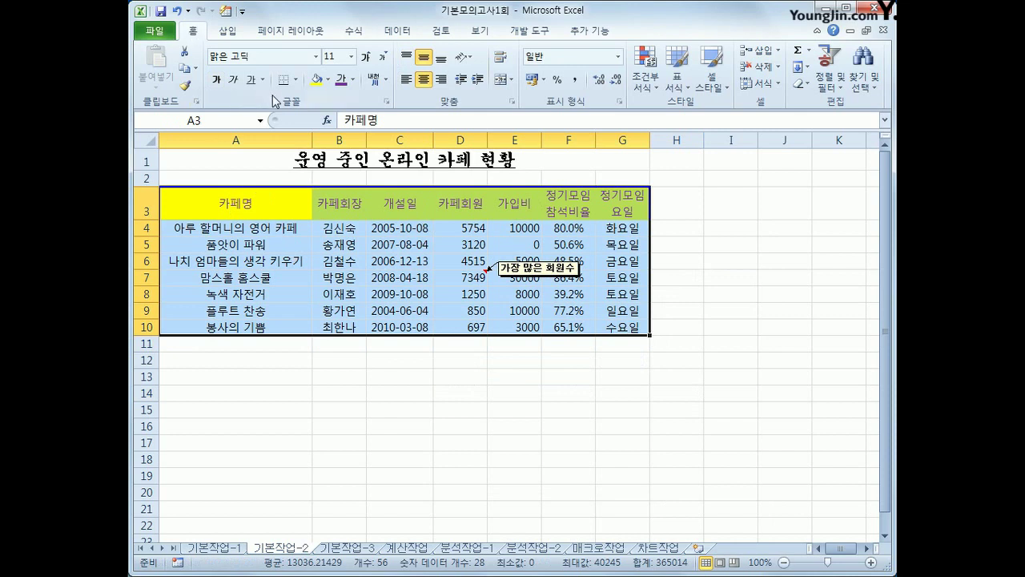
left_click(295, 80)
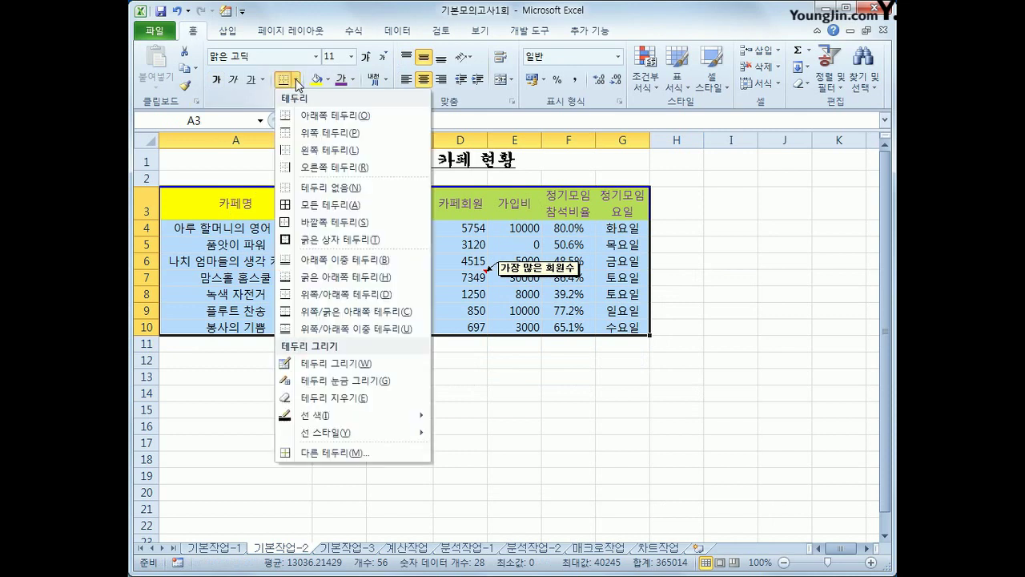
left_click(328, 204)
left_click(735, 409)
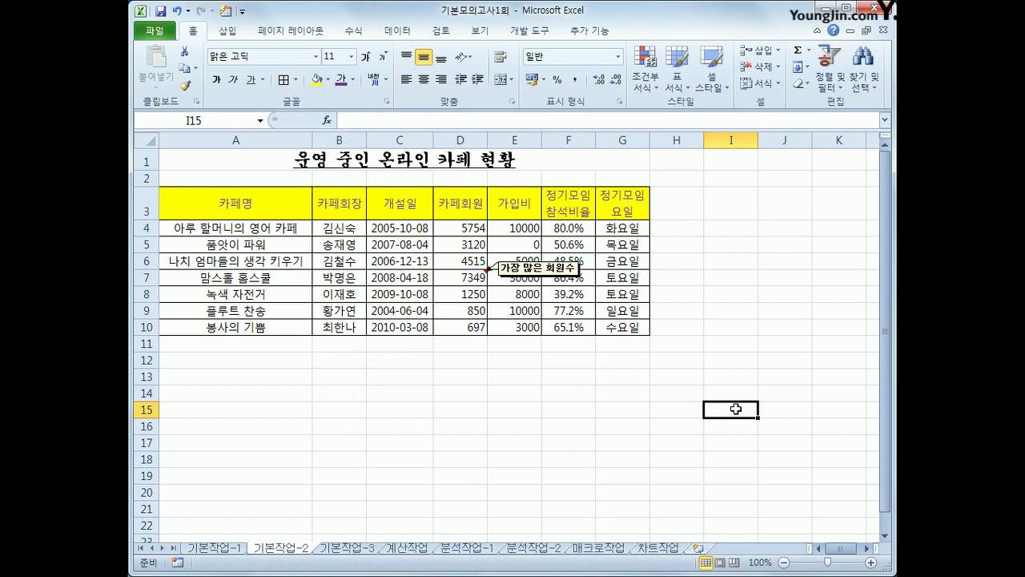
On the 기본작업-3 sheet, create a new conditional formatting rule for B5:H13 that uses a formula to determine which cells to format.
left_click(326, 551)
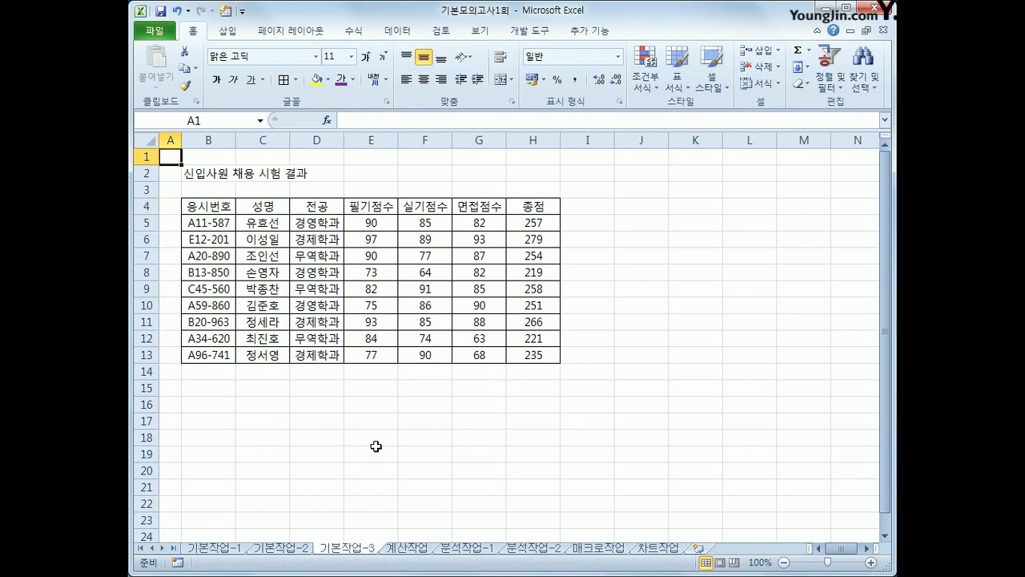
left_click(210, 208)
left_click_drag(211, 208, 523, 208)
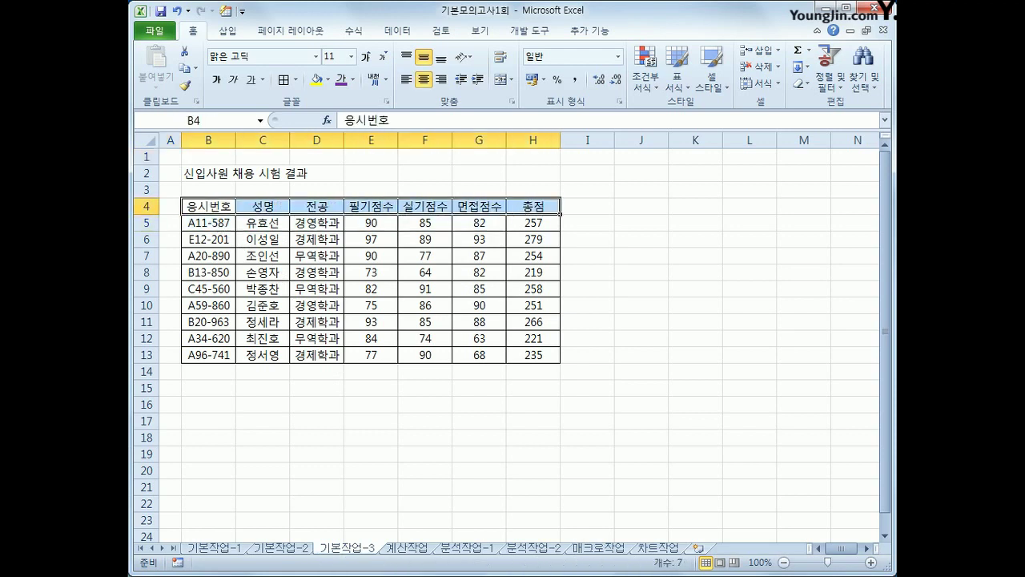
left_click(218, 225)
left_click_drag(219, 225, 523, 351)
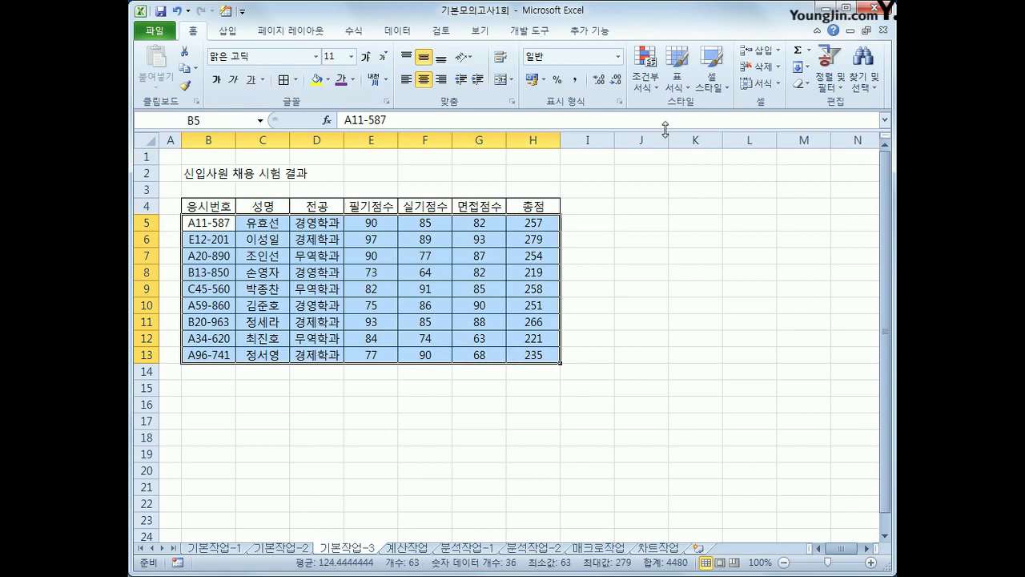
left_click(644, 76)
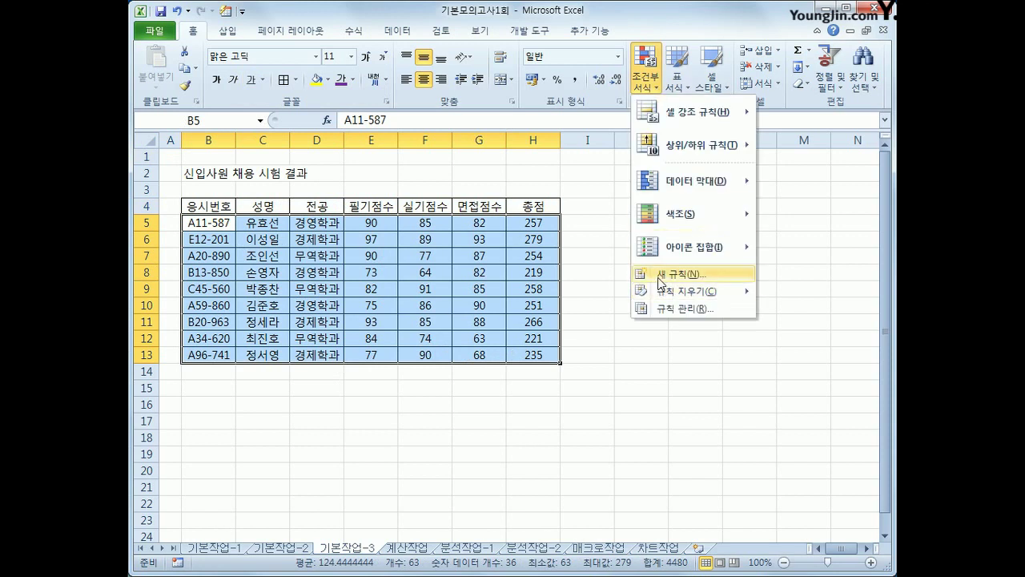
left_click(660, 275)
left_click_drag(635, 219, 630, 100)
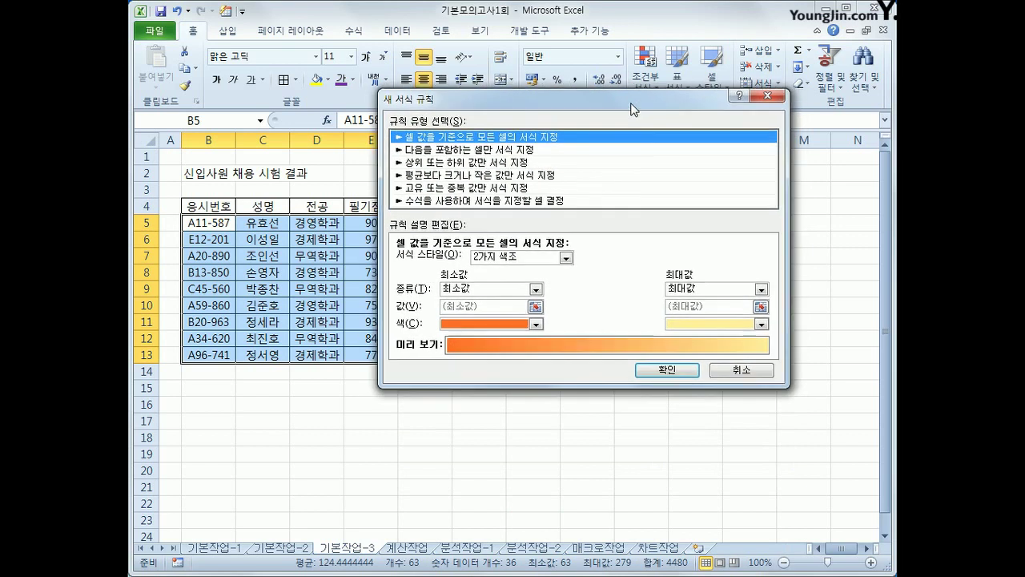
left_click(543, 201)
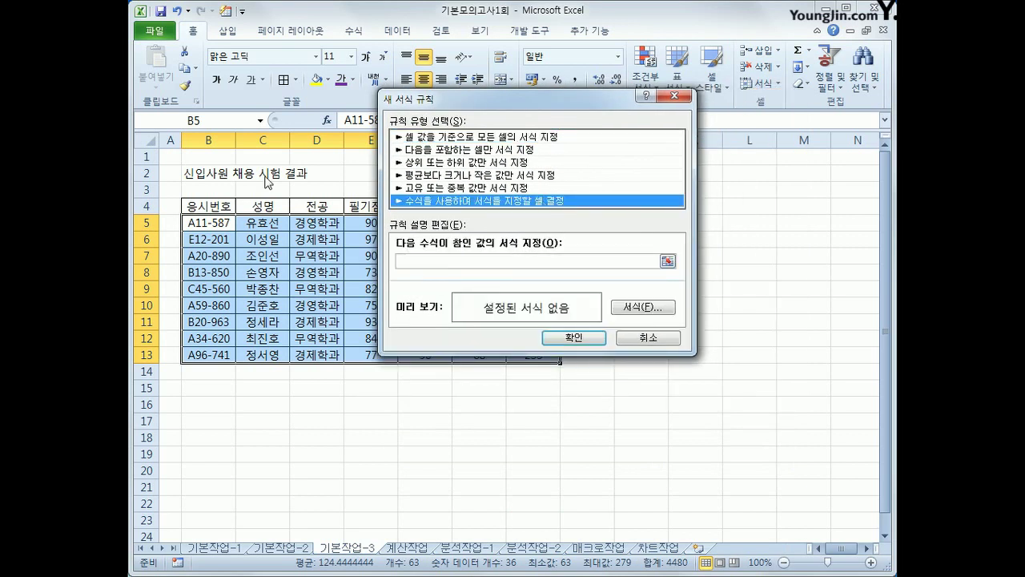
Begin the rule formula with =or($D5="경영학과", fixing only the column of the major reference.
left_click(450, 261)
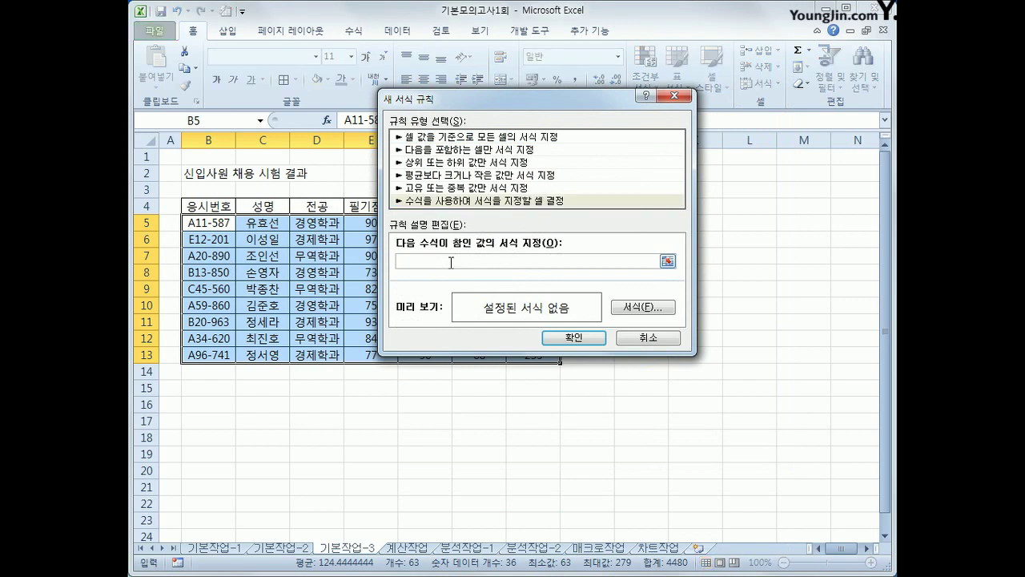
left_click_drag(450, 105, 567, 103)
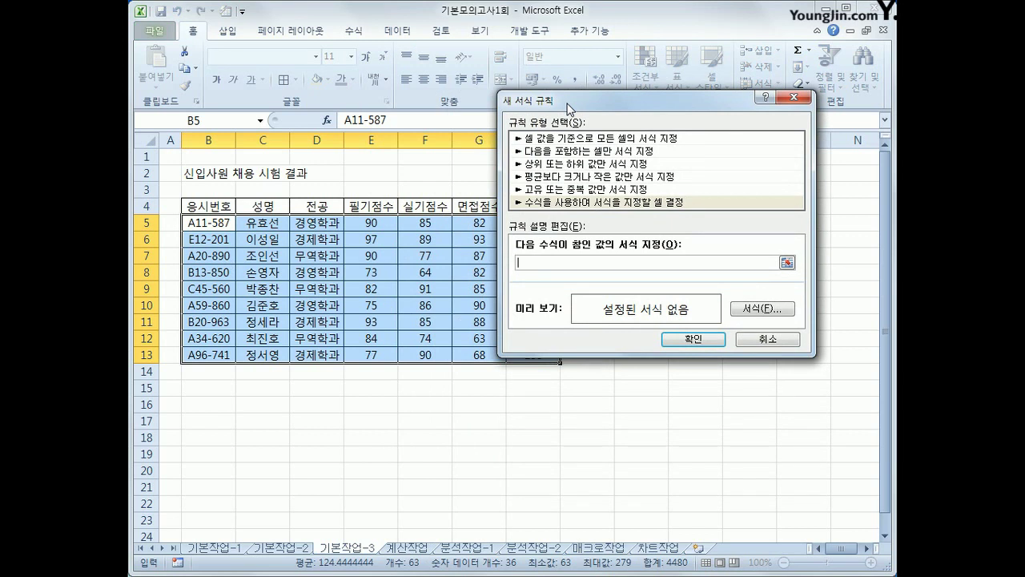
type("ㅋ")
type("or(")
left_click(323, 223)
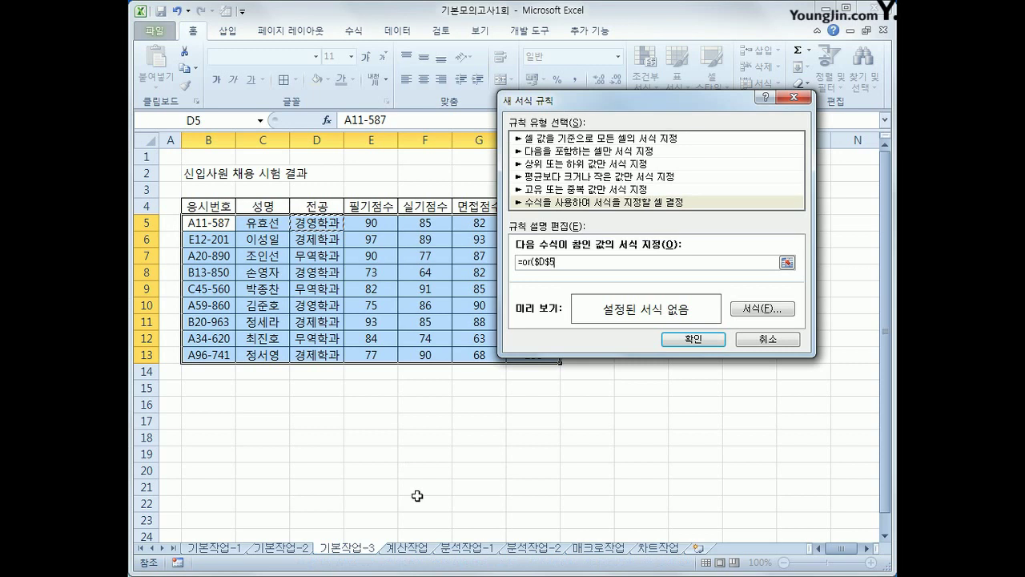
key("F4")
key("F4")
type("=\"경영학과\",")
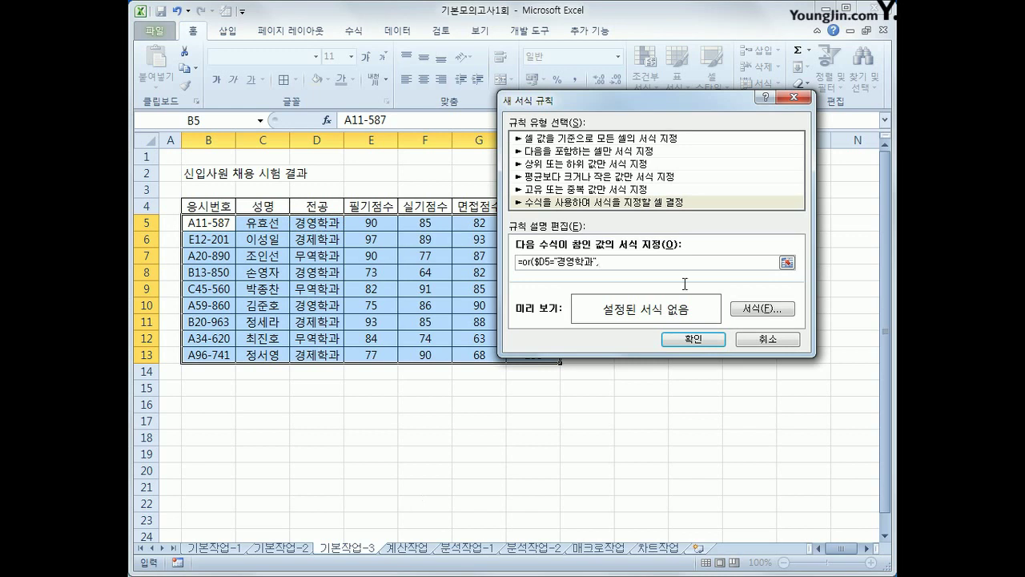
Complete the rule formula with the total score condition $H5>=260 and a closing parenthesis.
left_click_drag(659, 112, 718, 259)
left_click(547, 226)
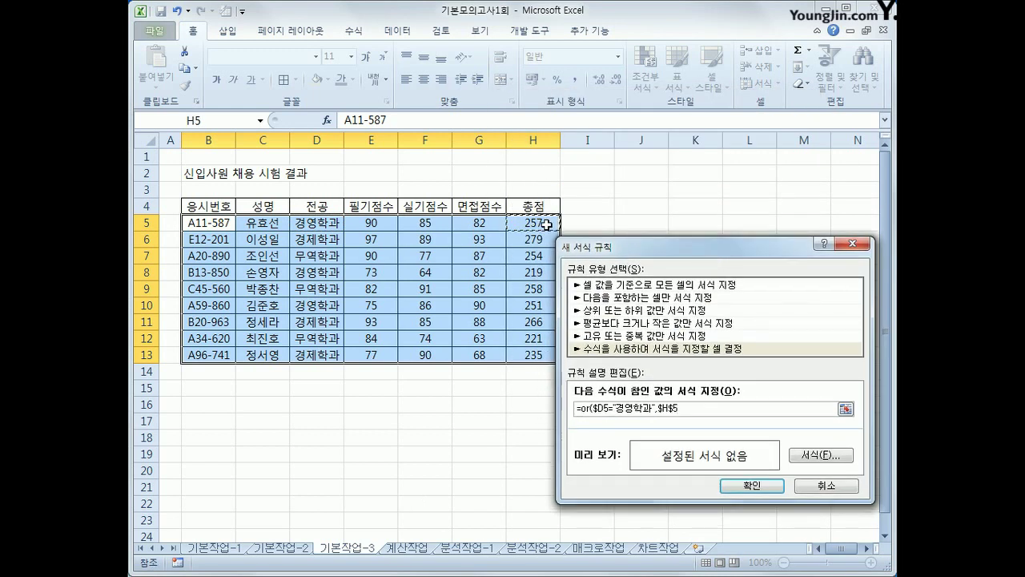
key("F4")
key("F4")
type(">=260)")
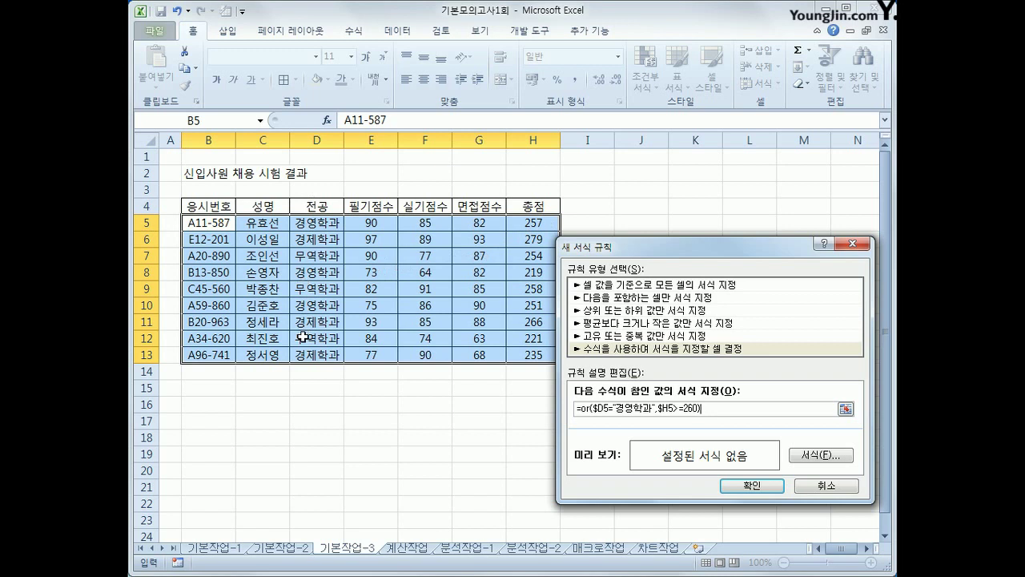
Set the rule's format to bold italic with the standard blue font color and apply the rule to the data rows.
left_click(815, 456)
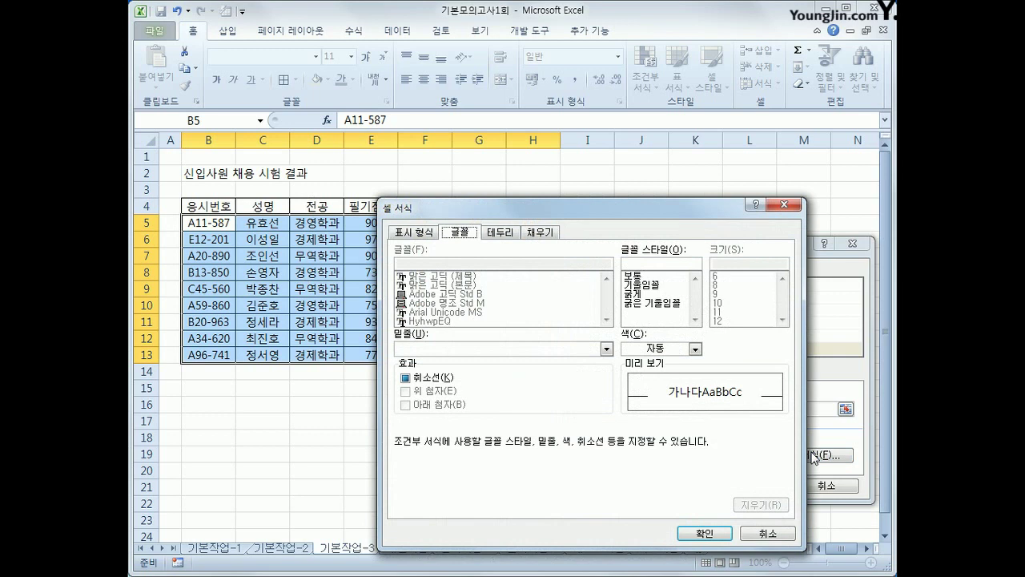
left_click(695, 349)
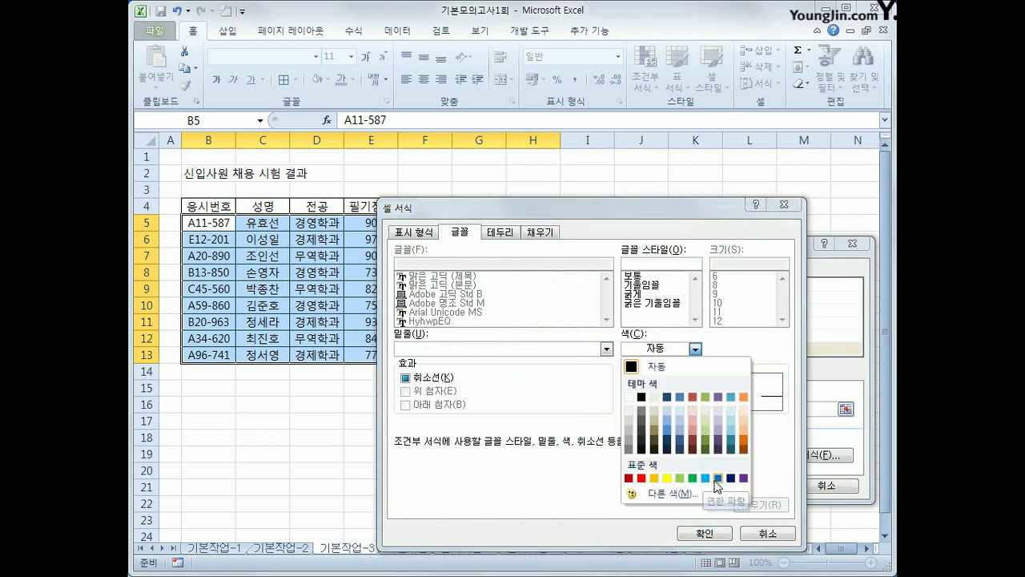
left_click(718, 478)
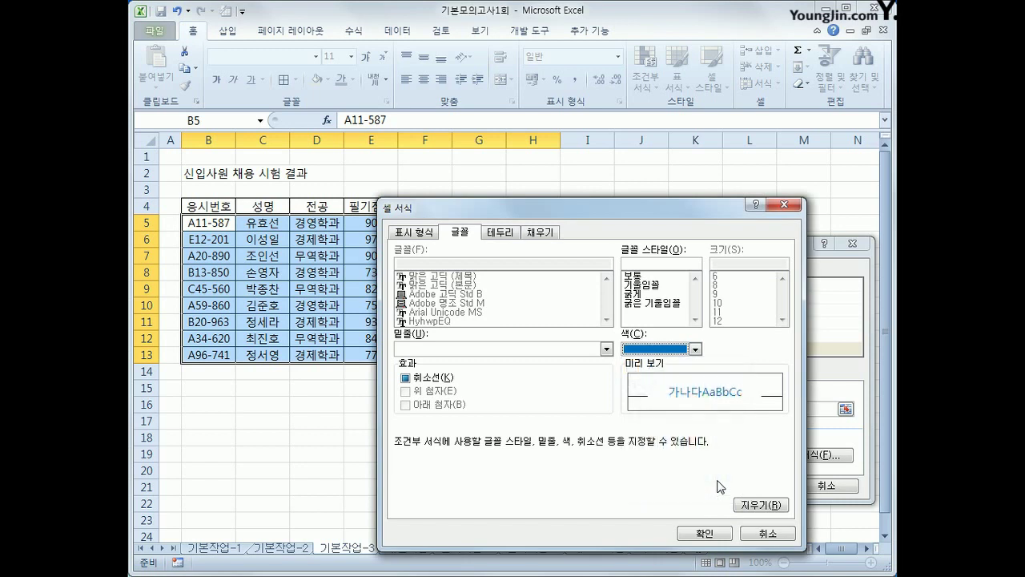
left_click(662, 304)
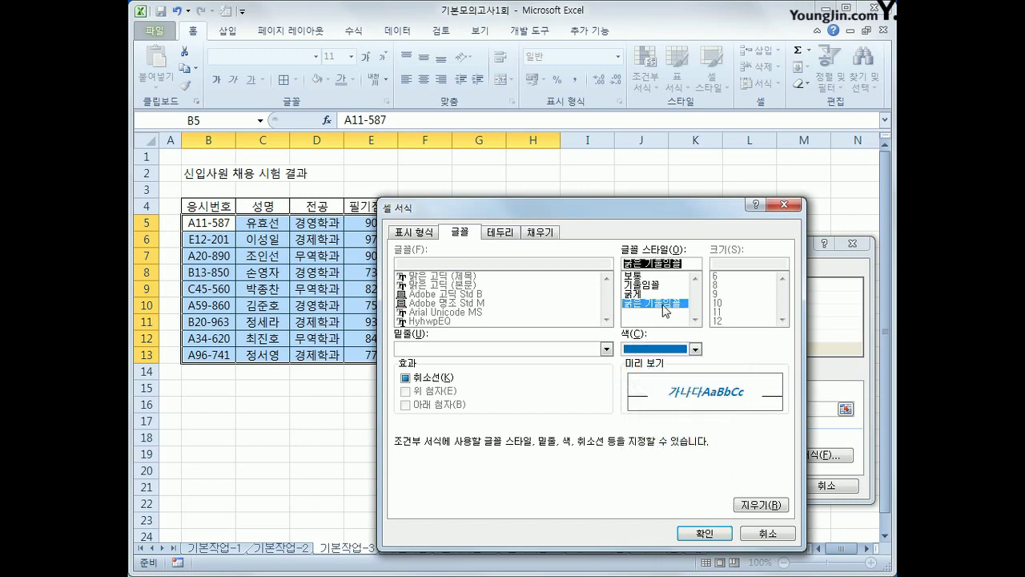
left_click(729, 535)
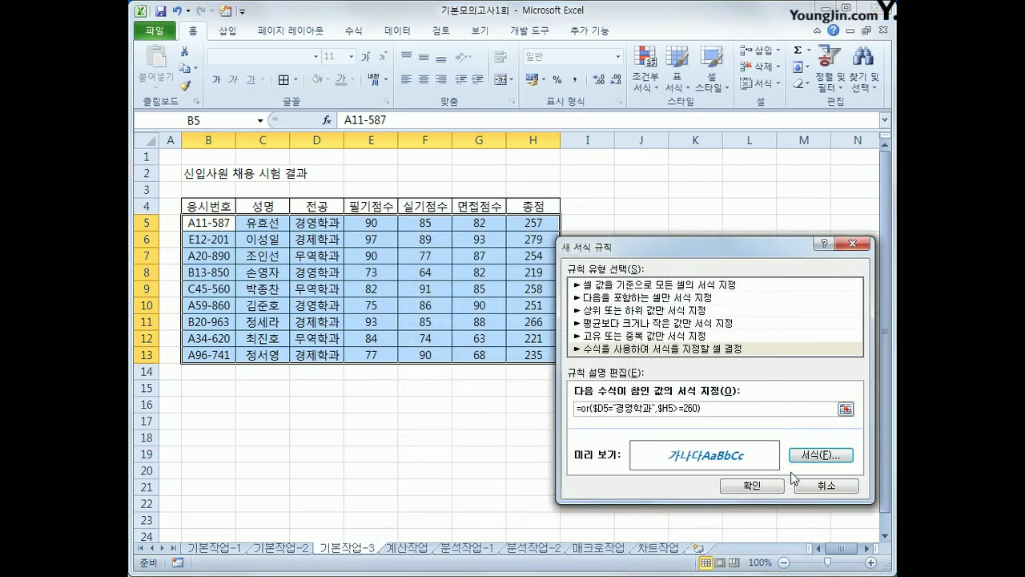
left_click(751, 486)
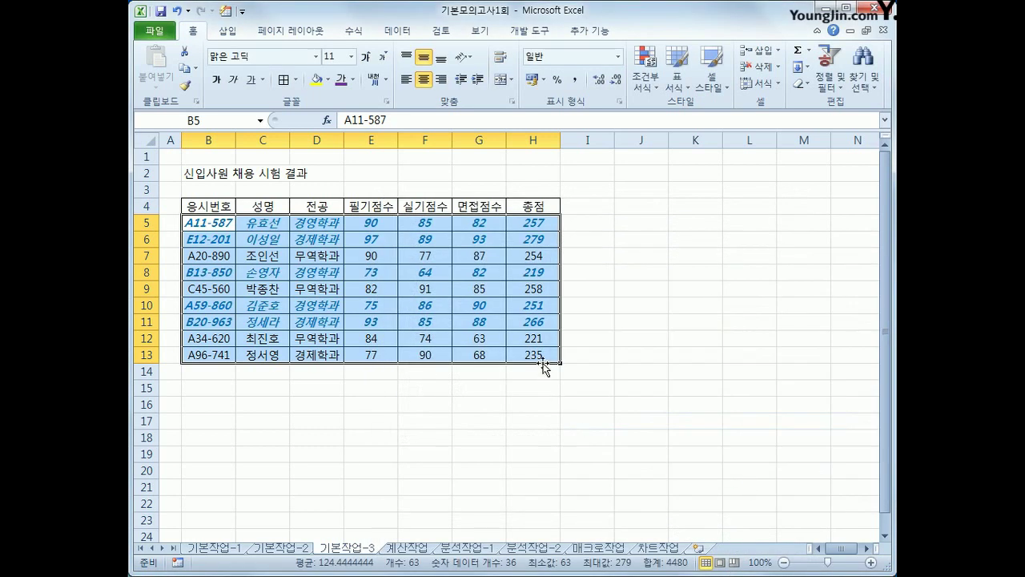
left_click(541, 359)
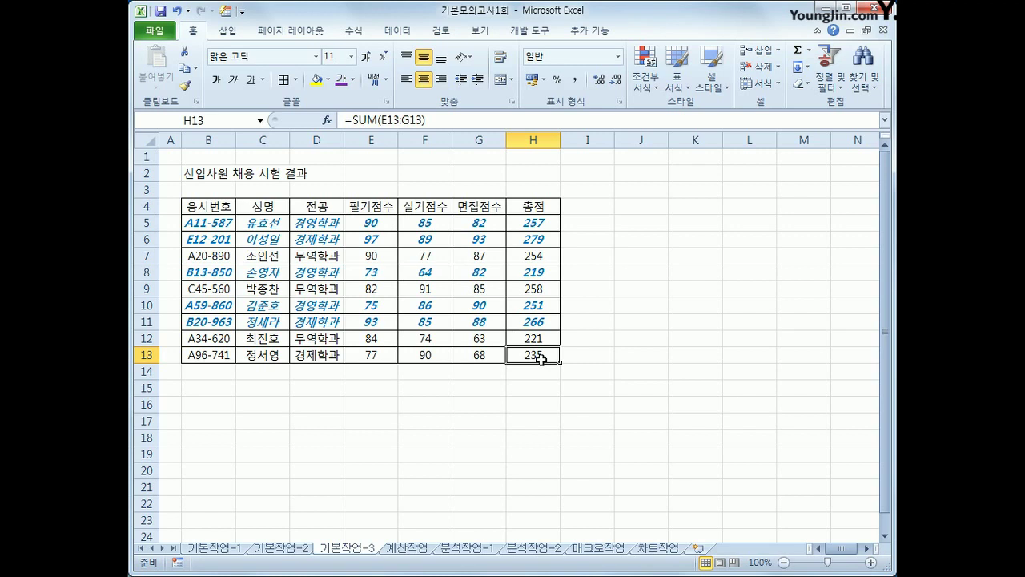
On the 계산작업 sheet, start a CHOOSE function in F3, the first 시상 cell of 표1.
left_click(410, 549)
scroll(407, 513, "up", 3)
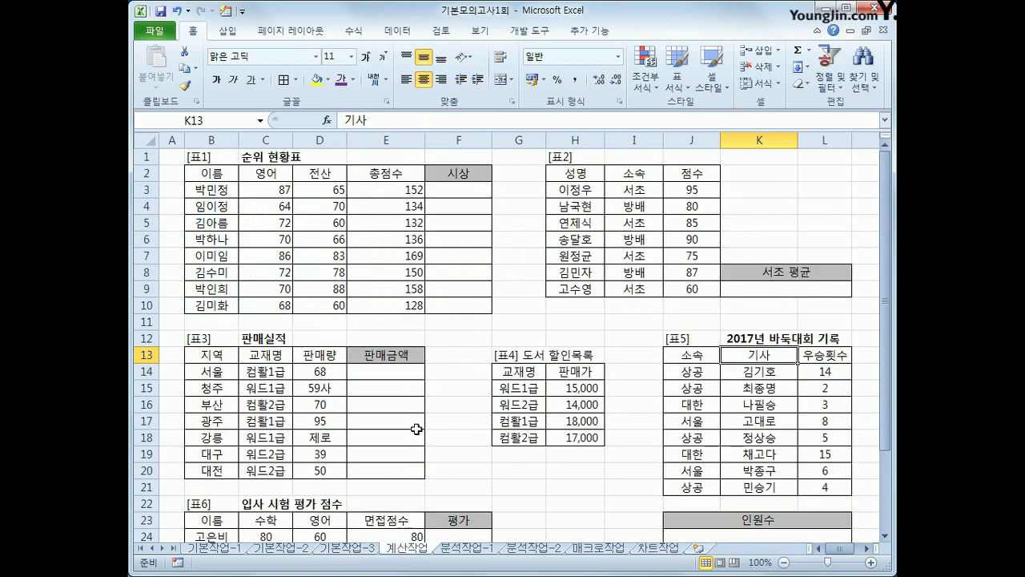
left_click(438, 189)
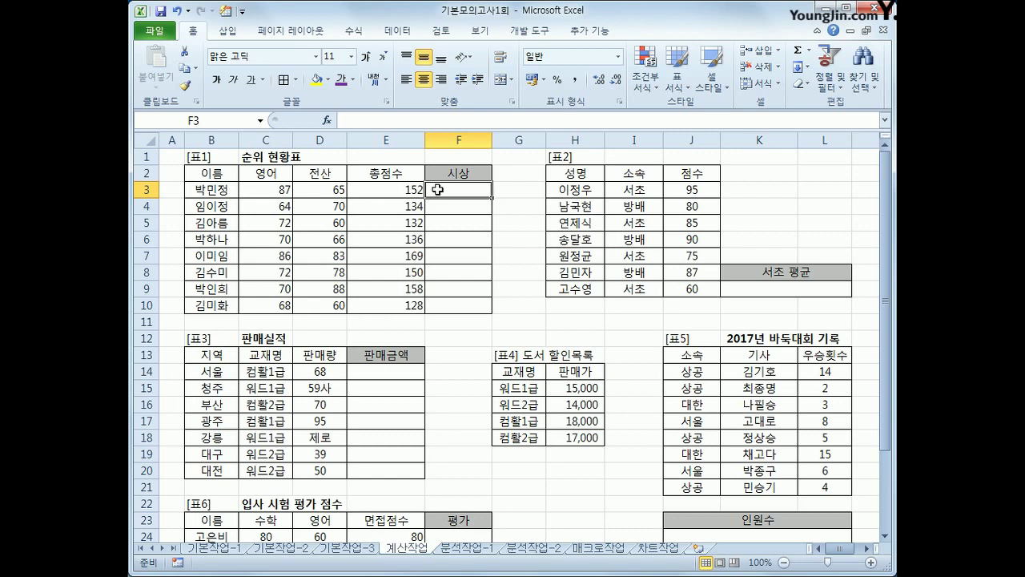
left_click(383, 193)
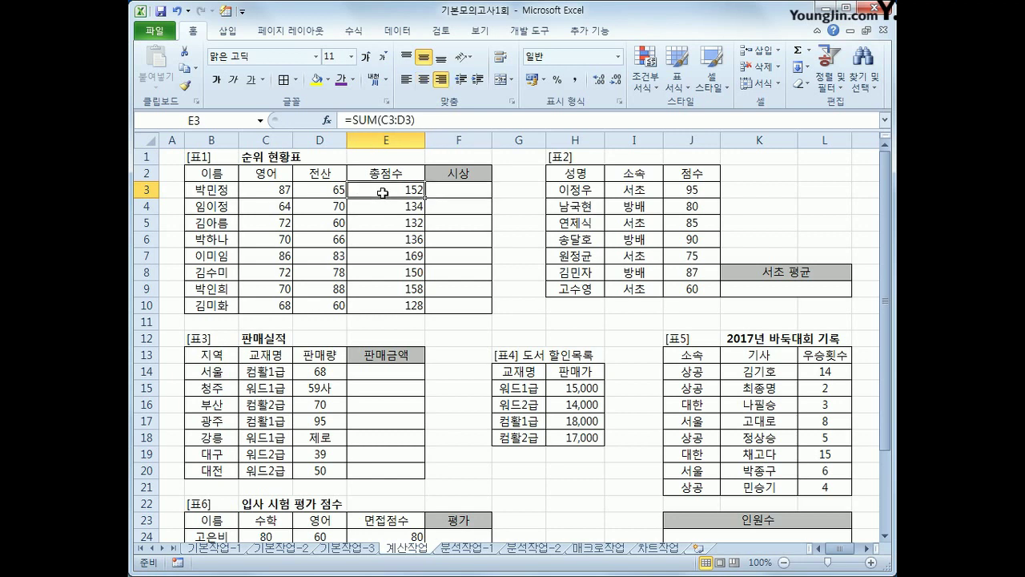
left_click(451, 195)
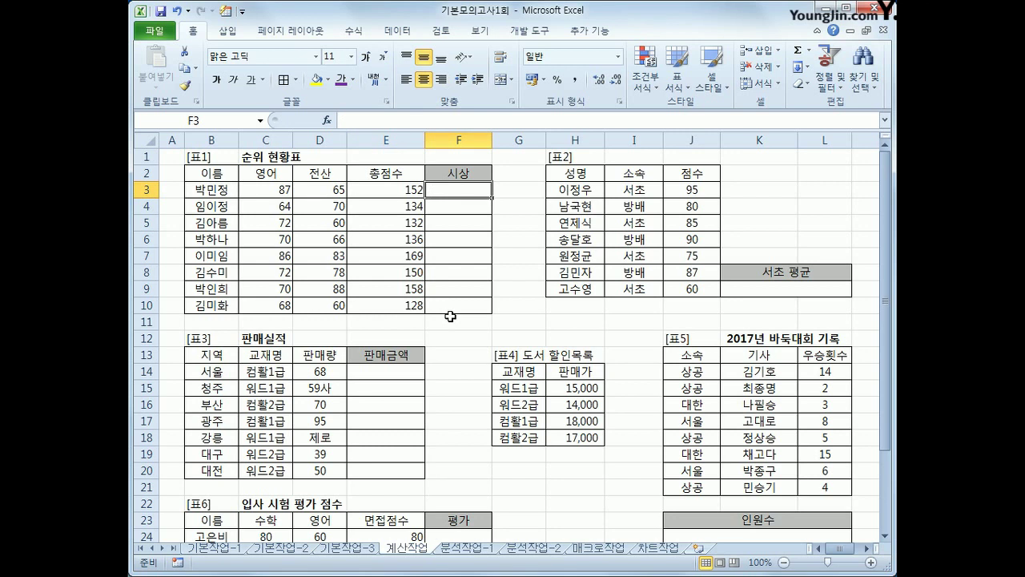
left_click(354, 31)
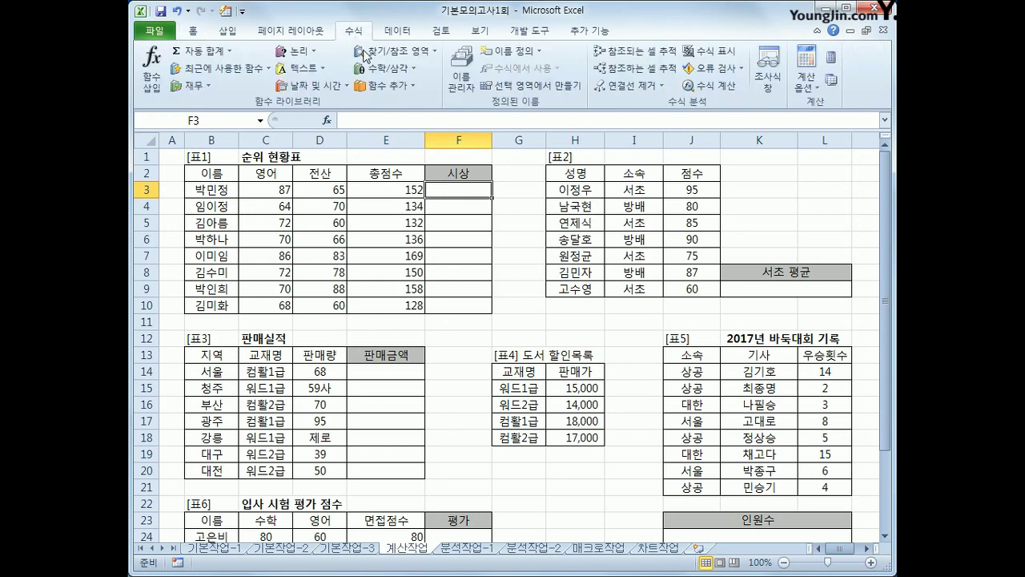
left_click(384, 55)
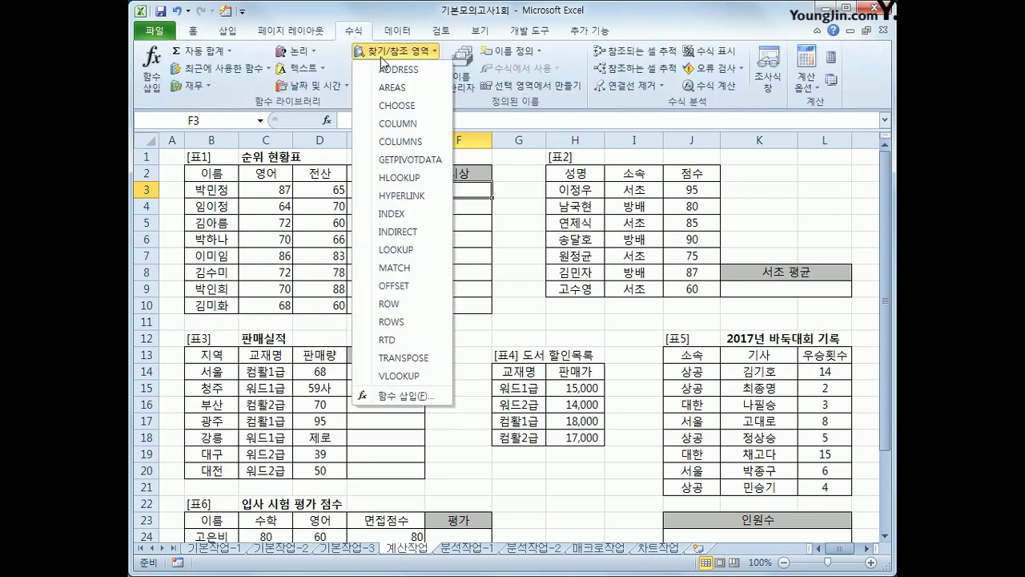
left_click(412, 105)
left_click_drag(587, 254, 378, 283)
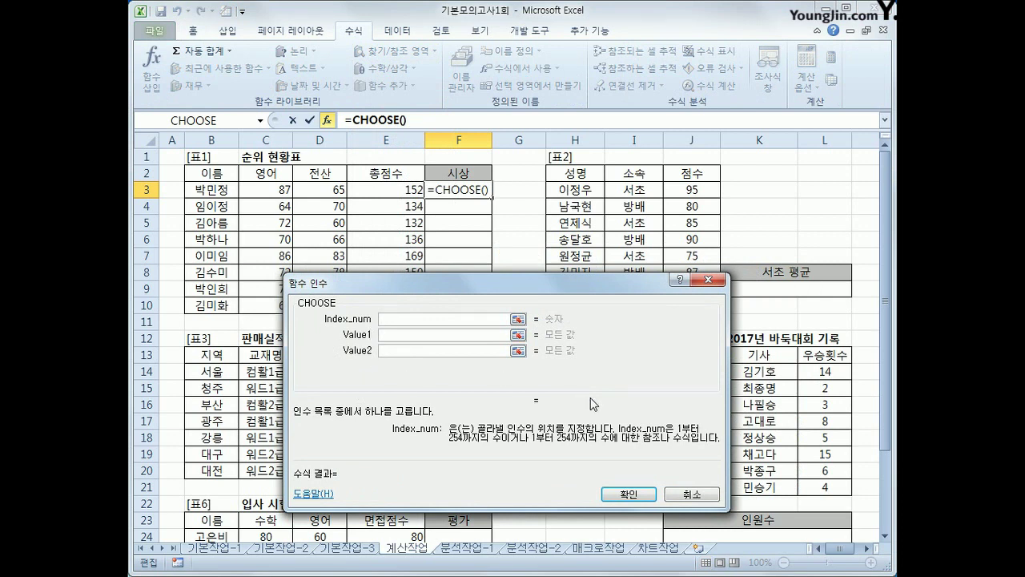
Set the CHOOSE index number to rank(E3,$E$3:$E$10), with the total score range as an absolute reference.
type("rank(")
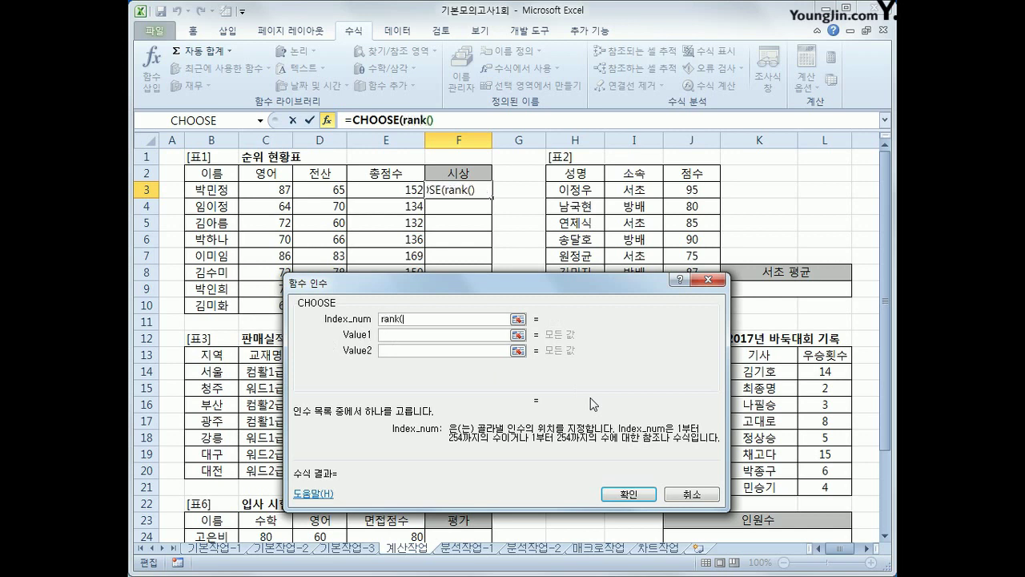
left_click(404, 190)
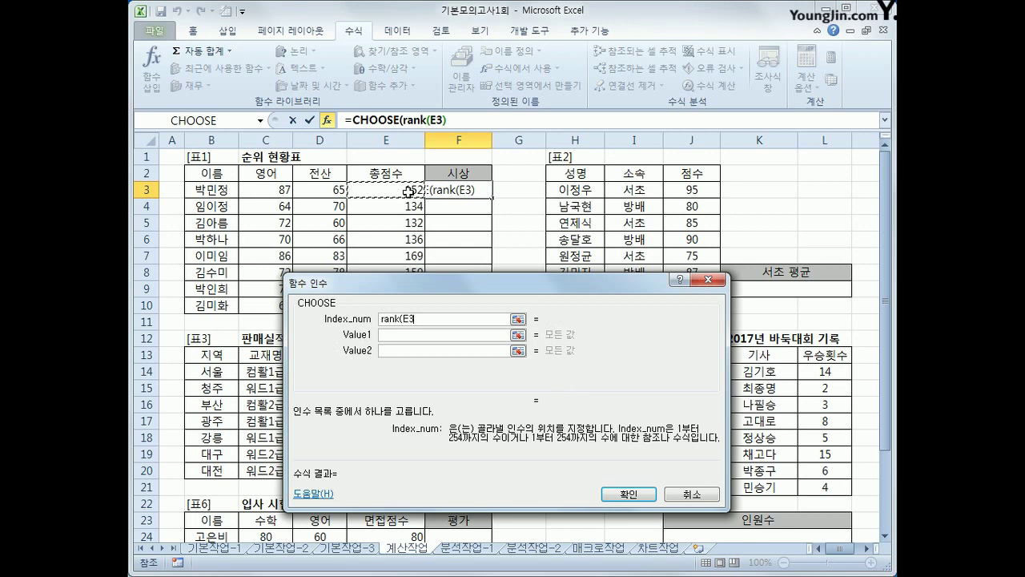
left_click_drag(449, 291, 468, 330)
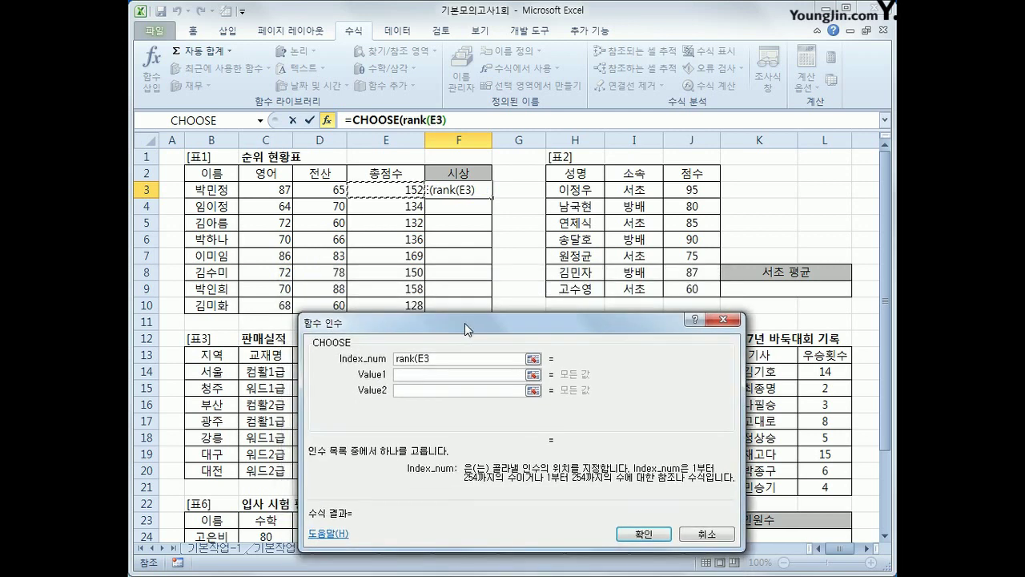
type(",")
left_click_drag(384, 187, 384, 304)
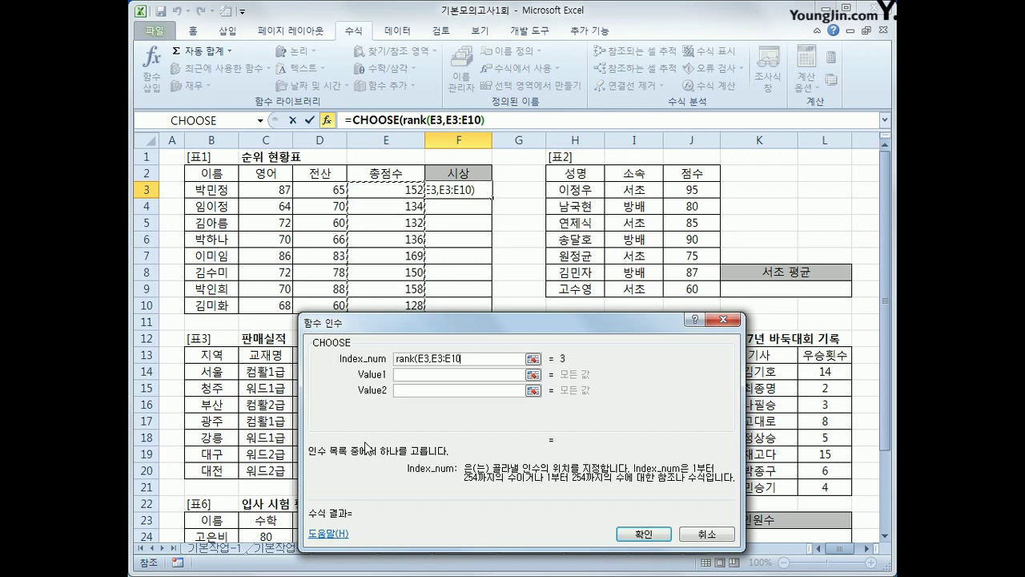
key("F4")
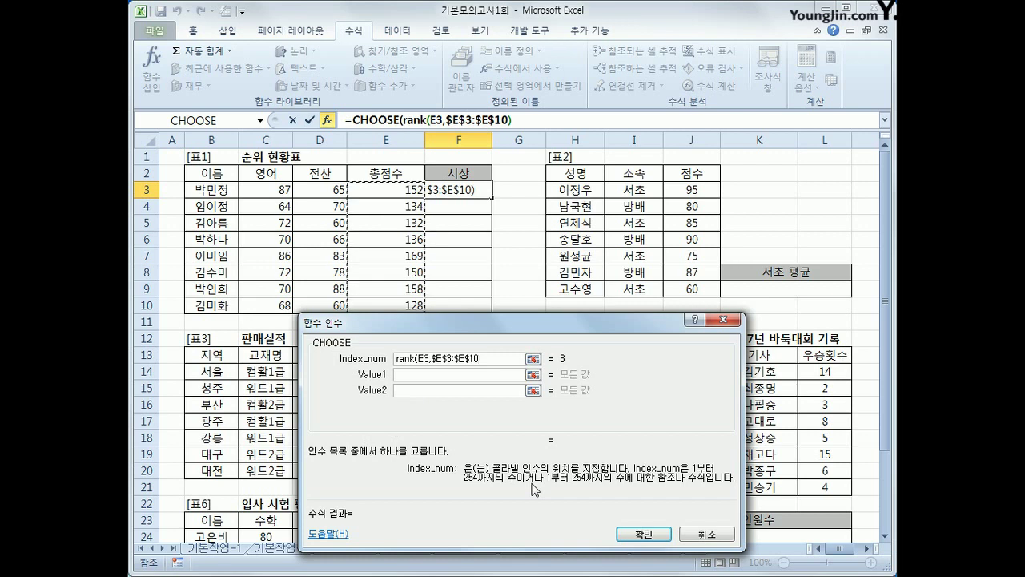
type(")")
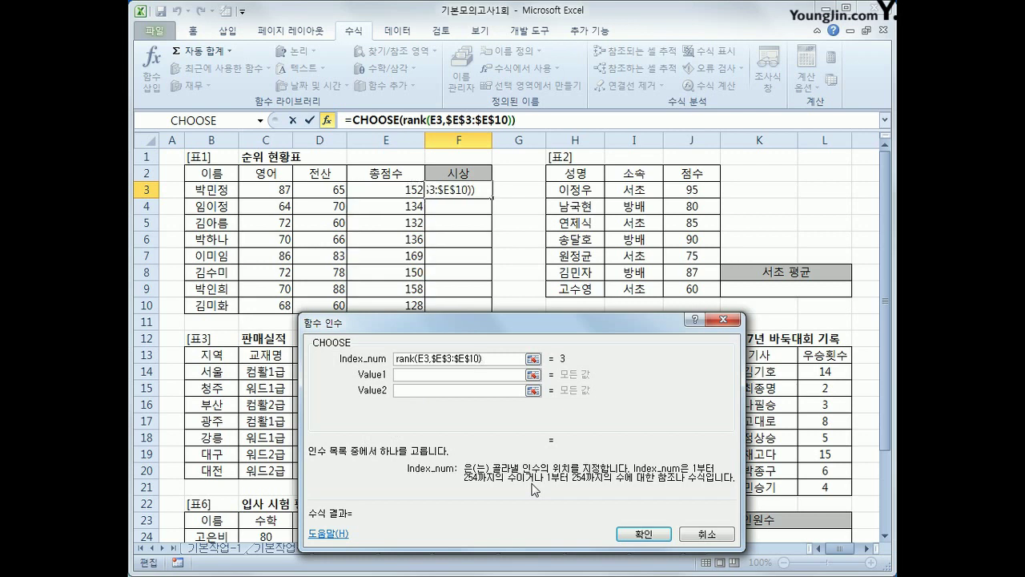
Enter 대상, 금상, 은상 and 동상 as the first four CHOOSE values.
left_click(461, 374)
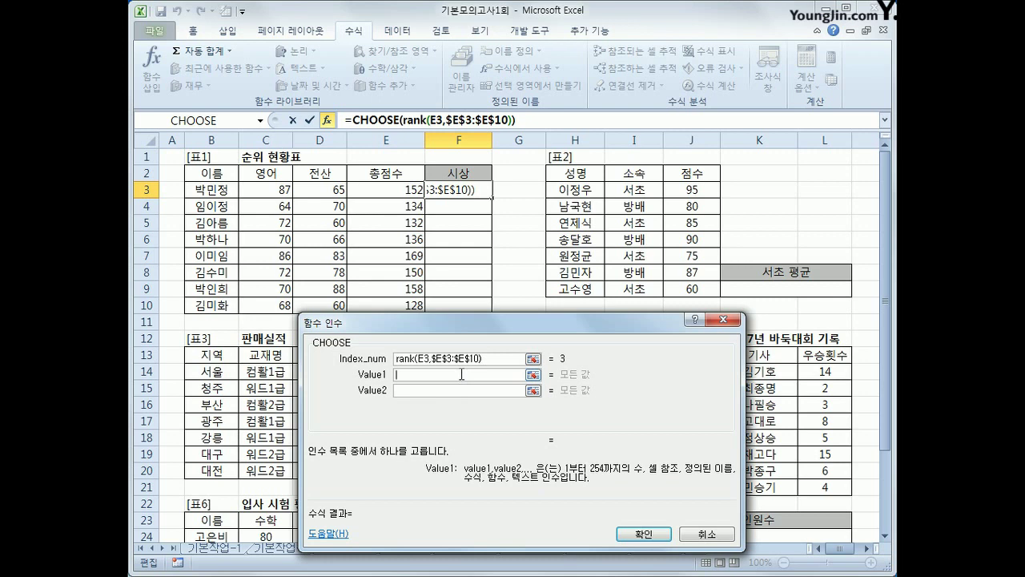
type("대사ㅇ")
key("Tab")
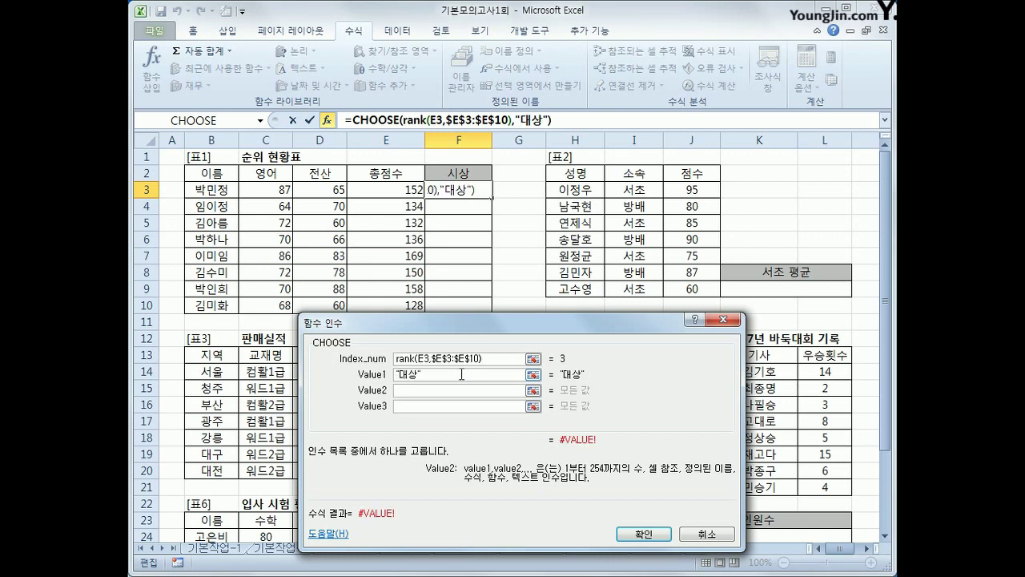
type("금상")
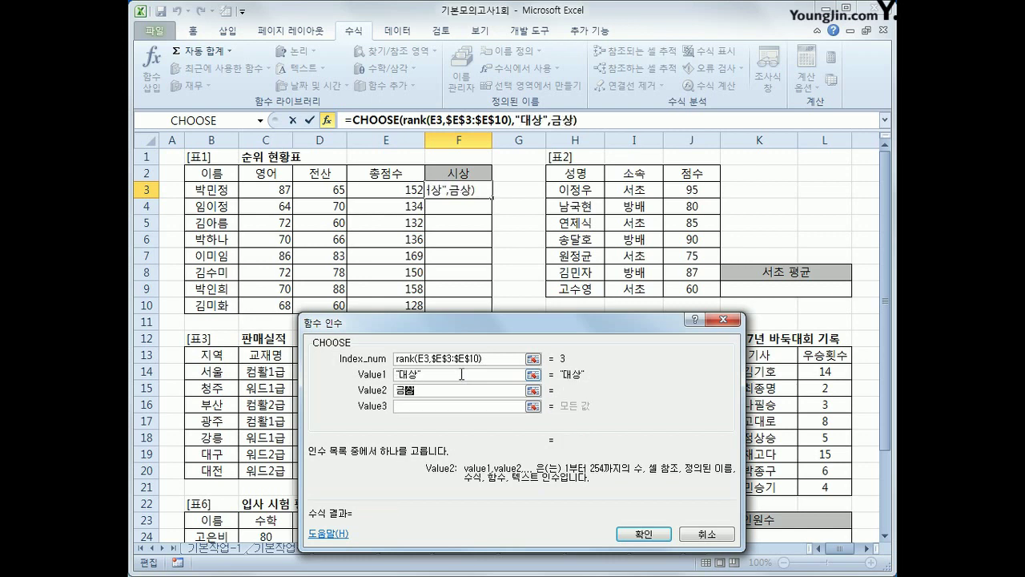
key("Tab")
type("은상")
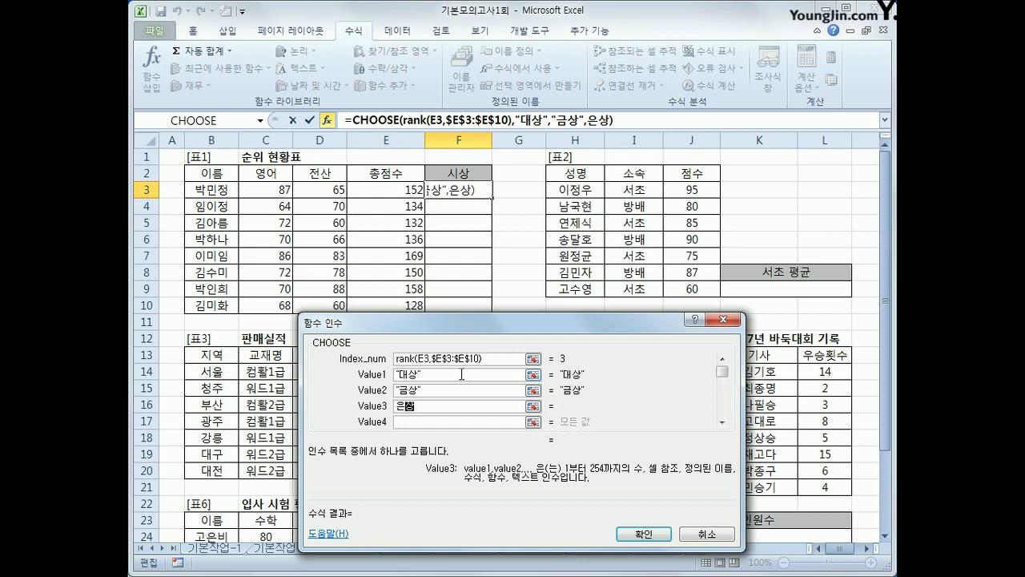
key("Tab")
type("동상")
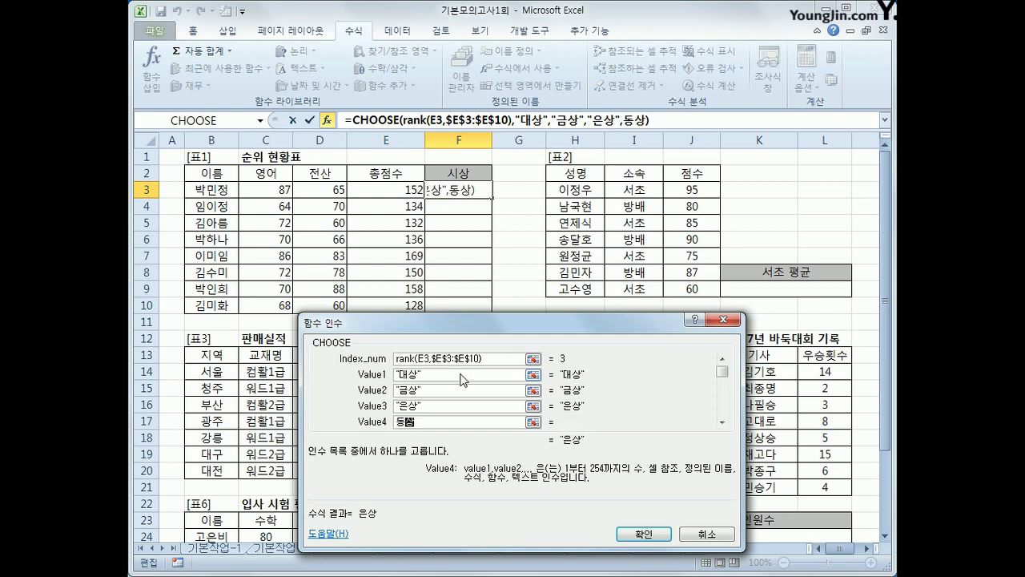
key("Tab")
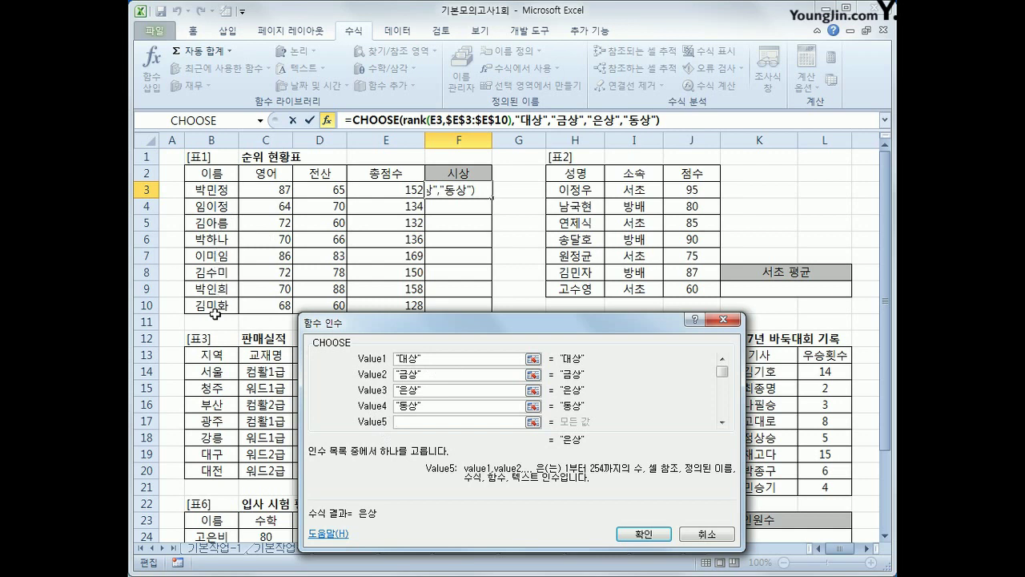
Enter empty text "" for CHOOSE values 5 through 8 and complete the function.
type("\"\",")
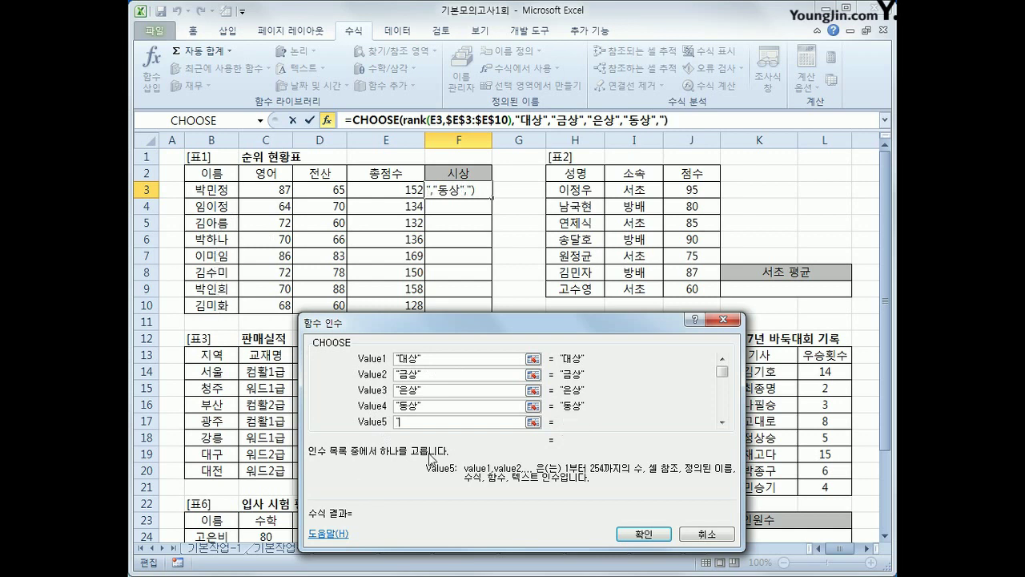
type("\"\"")
key("Tab")
type("\"\"")
key("Tab")
type("\"\"")
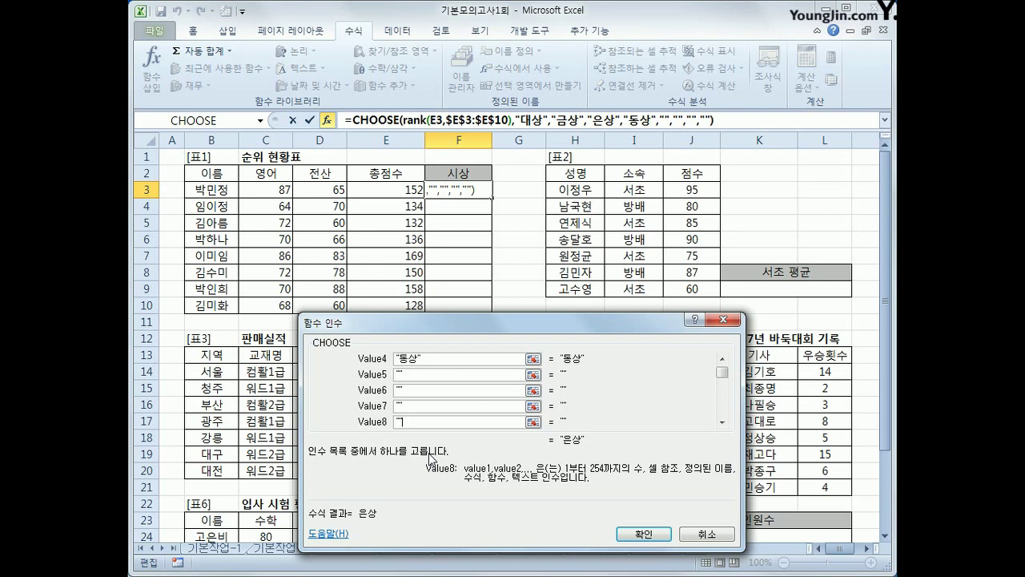
left_click(644, 534)
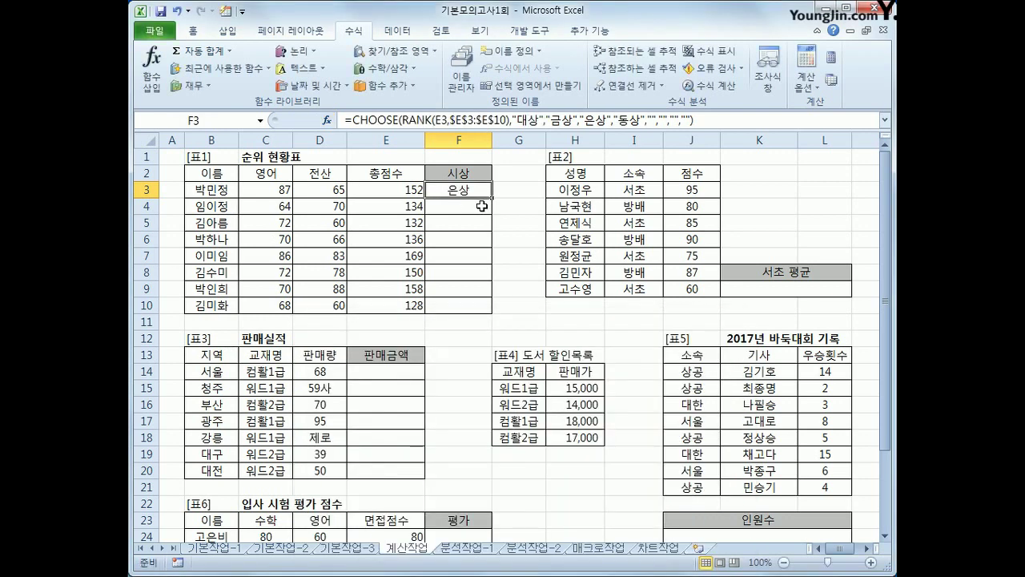
Fill the 시상 formula from F3 down to F10 and check the awards in the filled cells.
left_click_drag(490, 198, 493, 315)
left_click(465, 241)
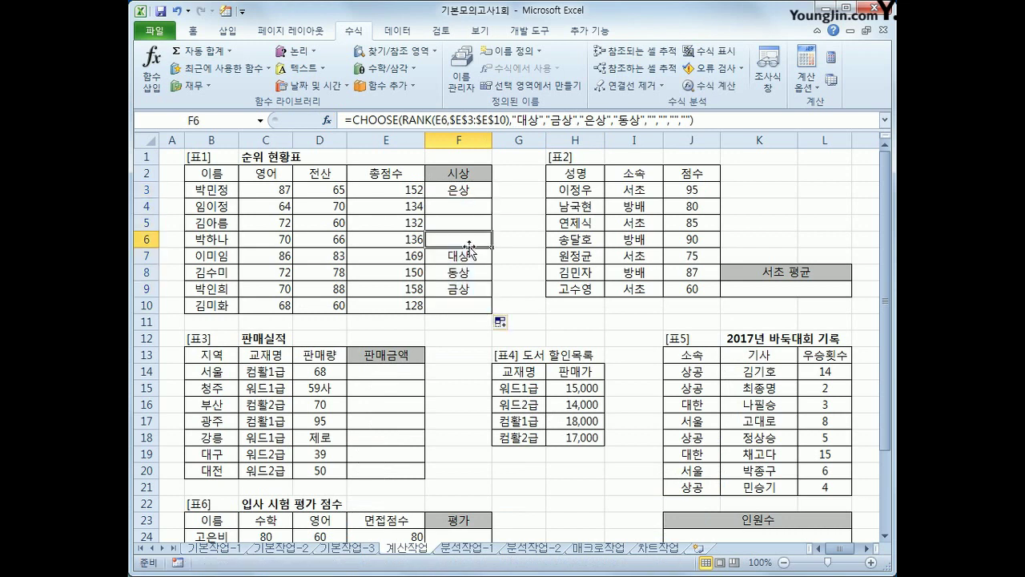
left_click(475, 255)
left_click(466, 288)
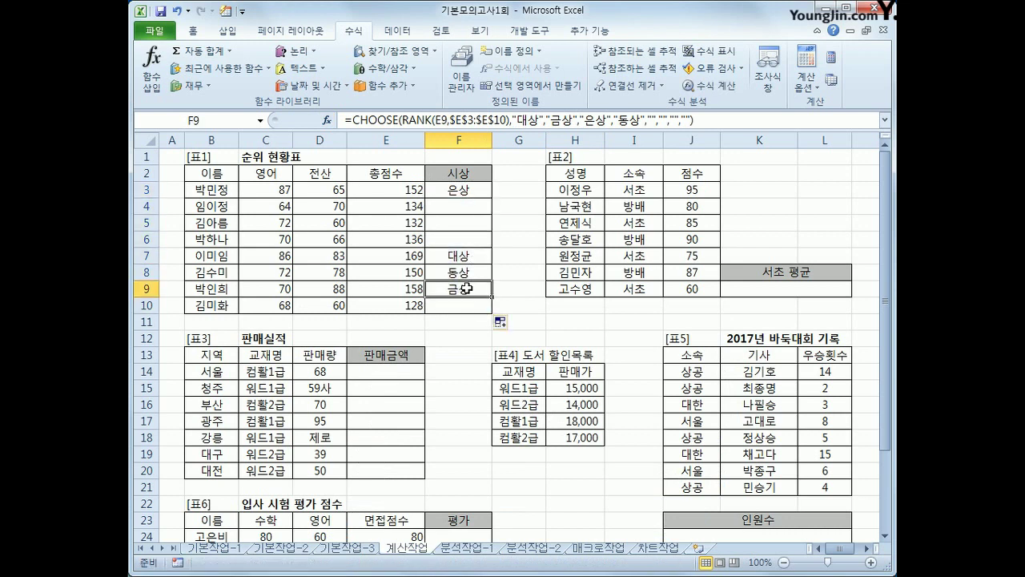
left_click(458, 192)
left_click(466, 273)
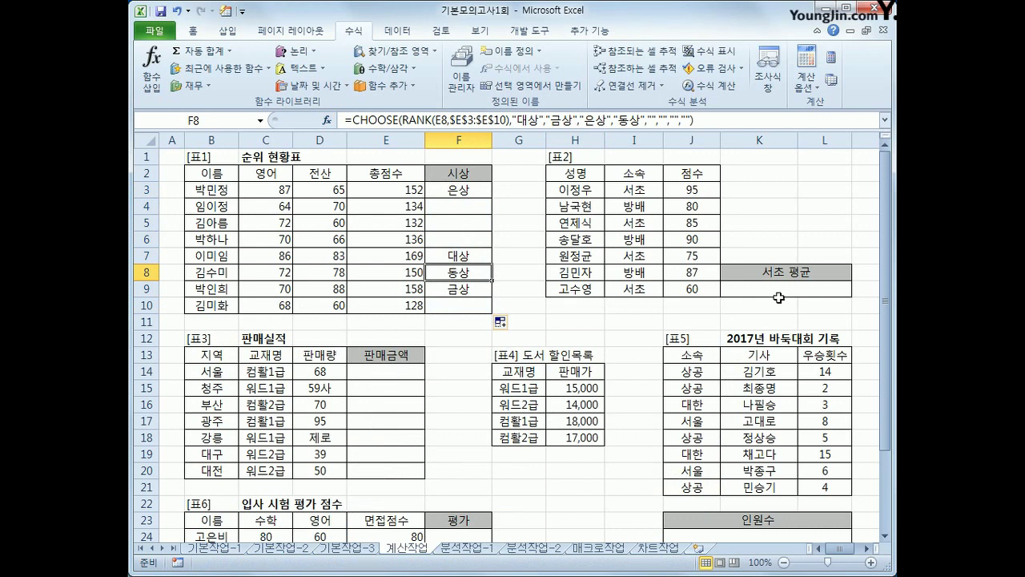
Begin an AVERAGEIF formula in K9, the 서초 평균 cell of 표2.
left_click(783, 291)
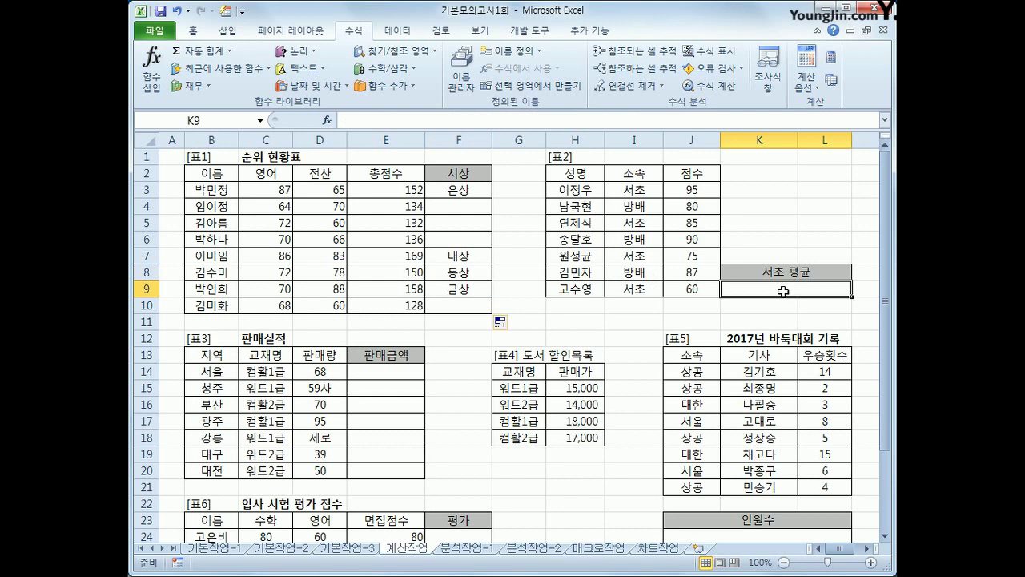
left_click(629, 180)
left_click_drag(631, 190, 634, 288)
left_click(751, 291)
left_click_drag(704, 192, 704, 288)
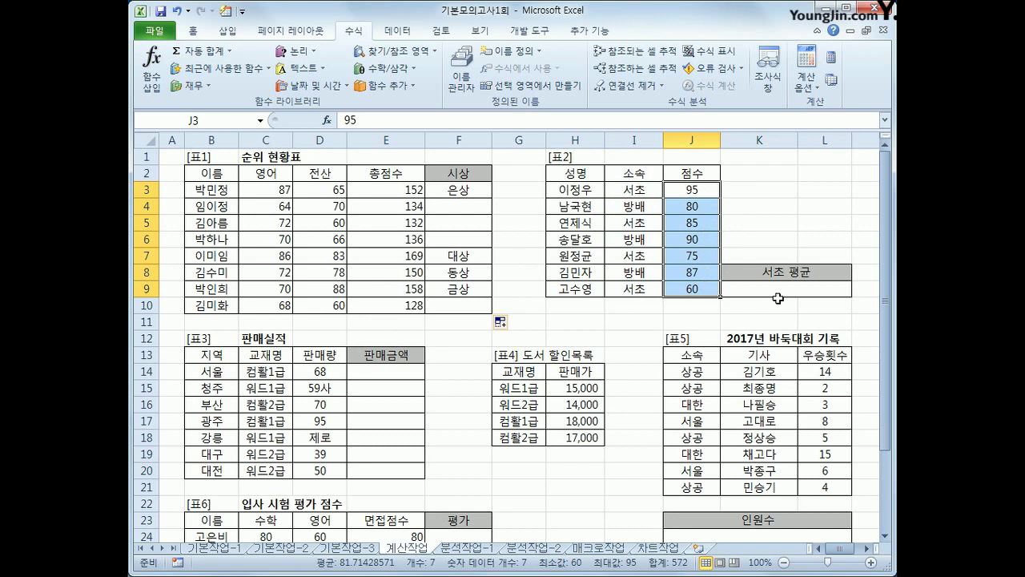
left_click(779, 290)
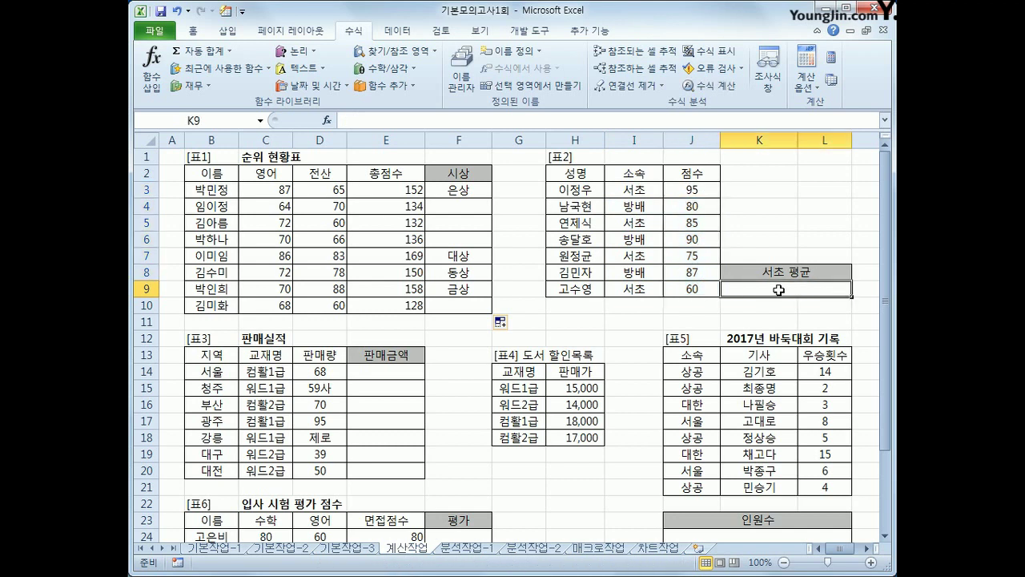
type("=")
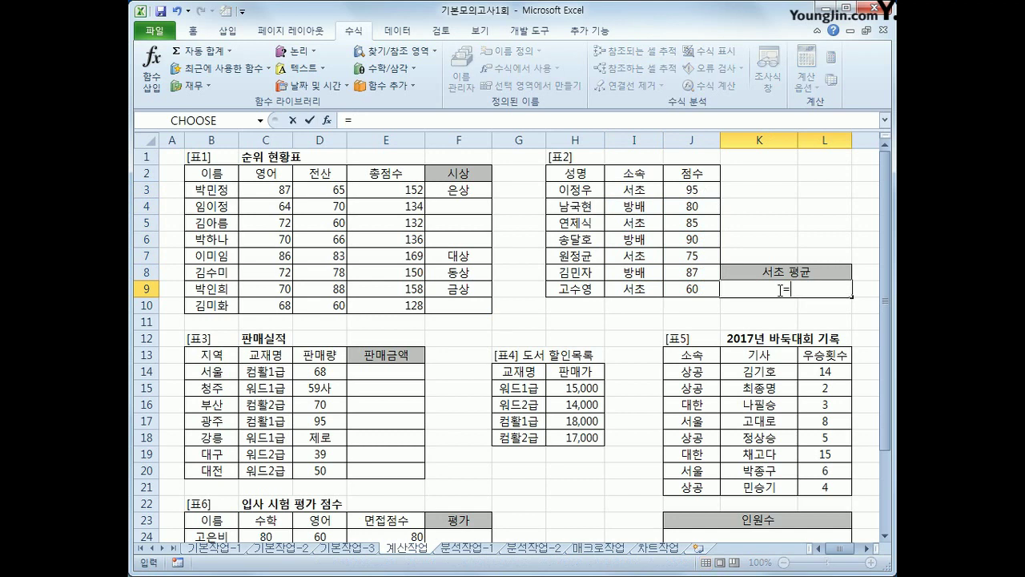
type("av")
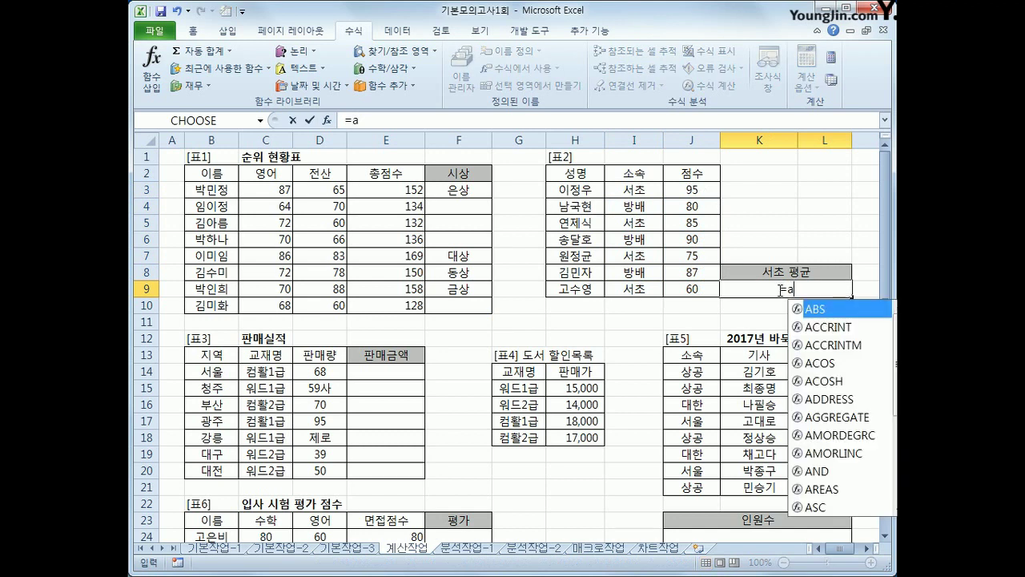
key("Down")
key("Down")
key("Down")
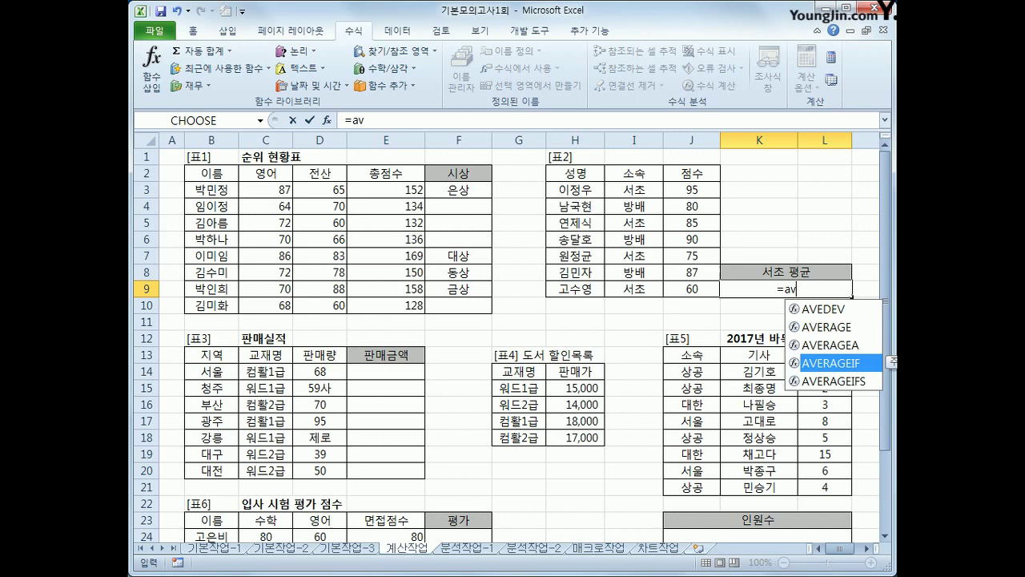
key("Tab")
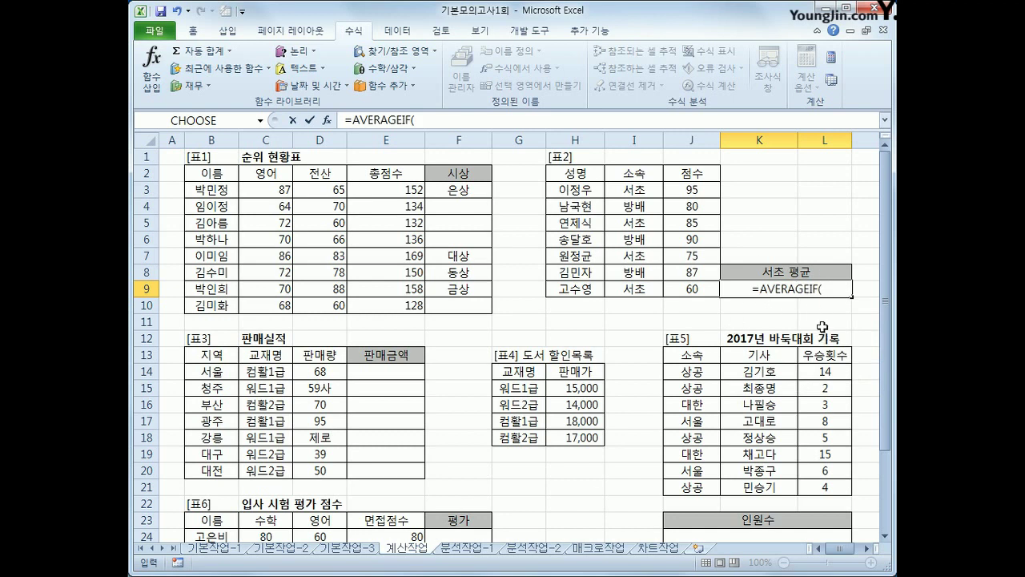
Add the 소속 range I3:I9 and the criterion "서초" as the first two AVERAGEIF arguments.
left_click(829, 290)
left_click_drag(638, 193, 638, 280)
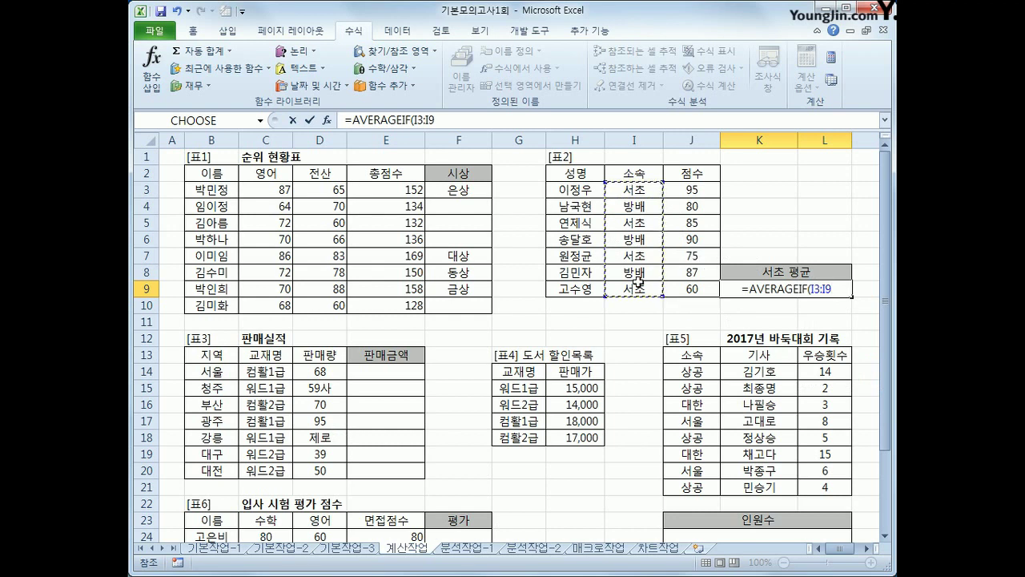
type(",\"섯")
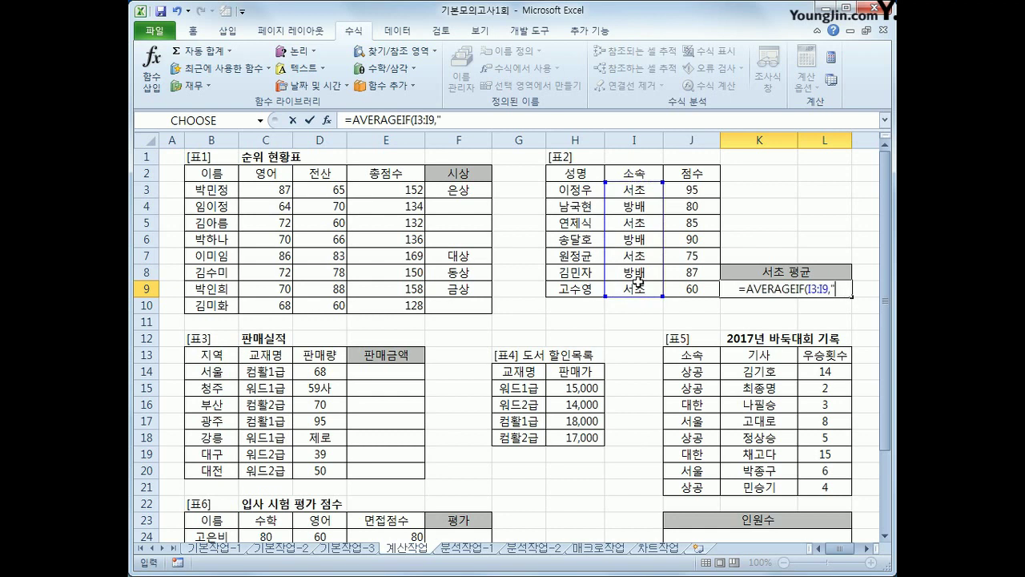
type("초\",")
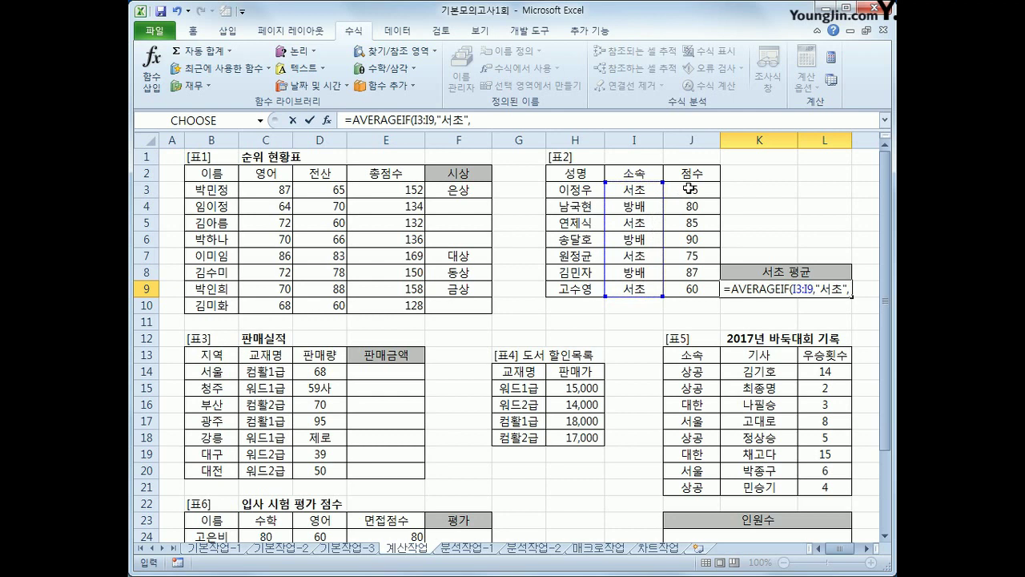
Complete the AVERAGEIF formula in K9 with the 점수 range J3:J9 as the average range.
left_click_drag(688, 189, 688, 288)
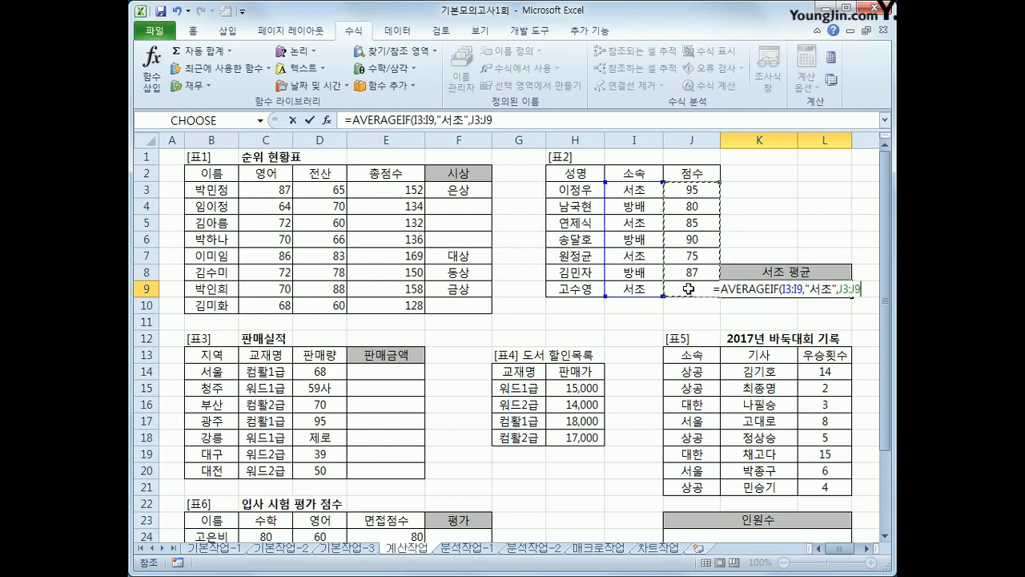
type(")")
key("Return")
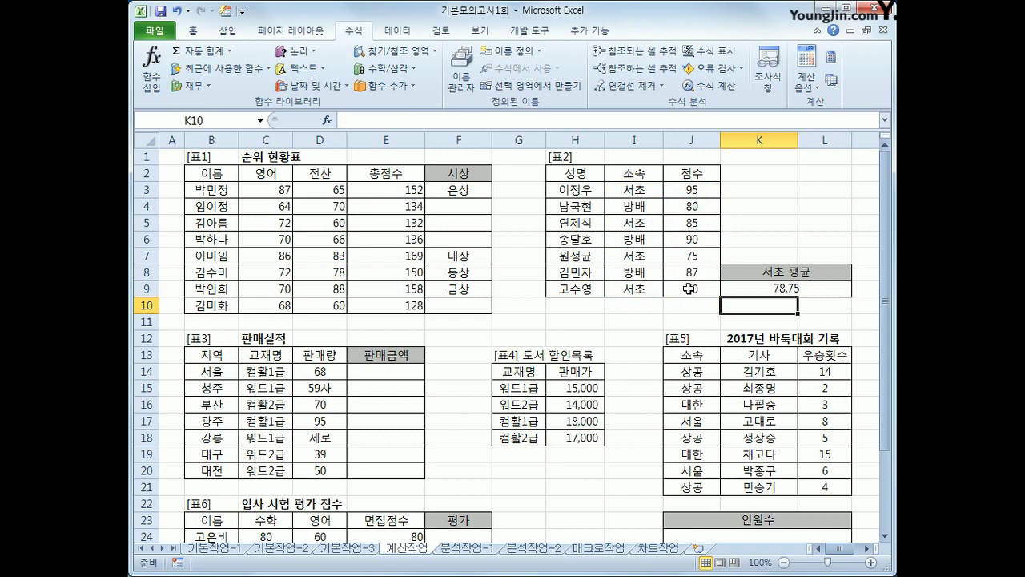
key("Up")
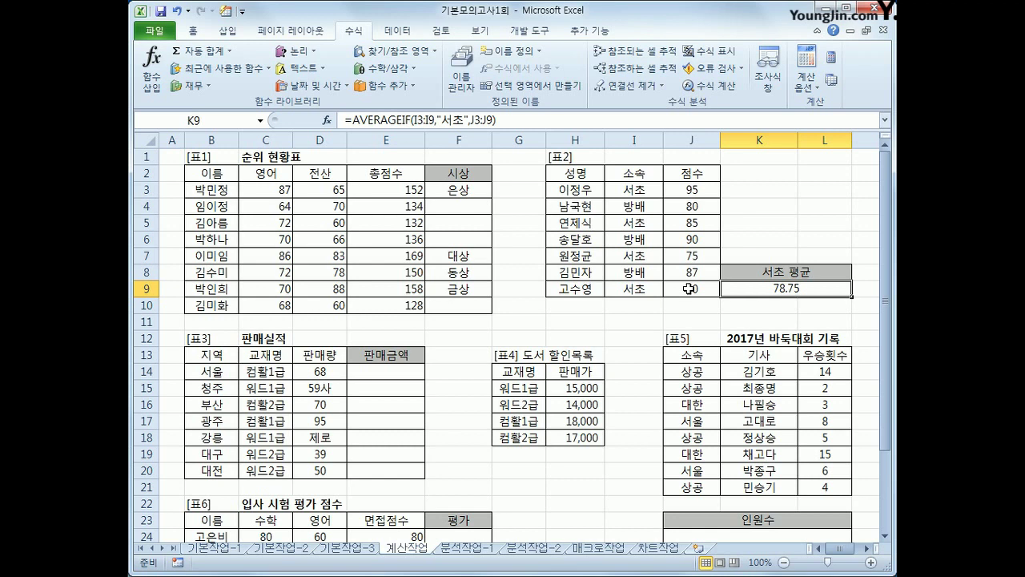
Clear the 서초 평균 cell K9 and insert the statistical function AVERAGEIF there with its arguments dialog.
key("Delete")
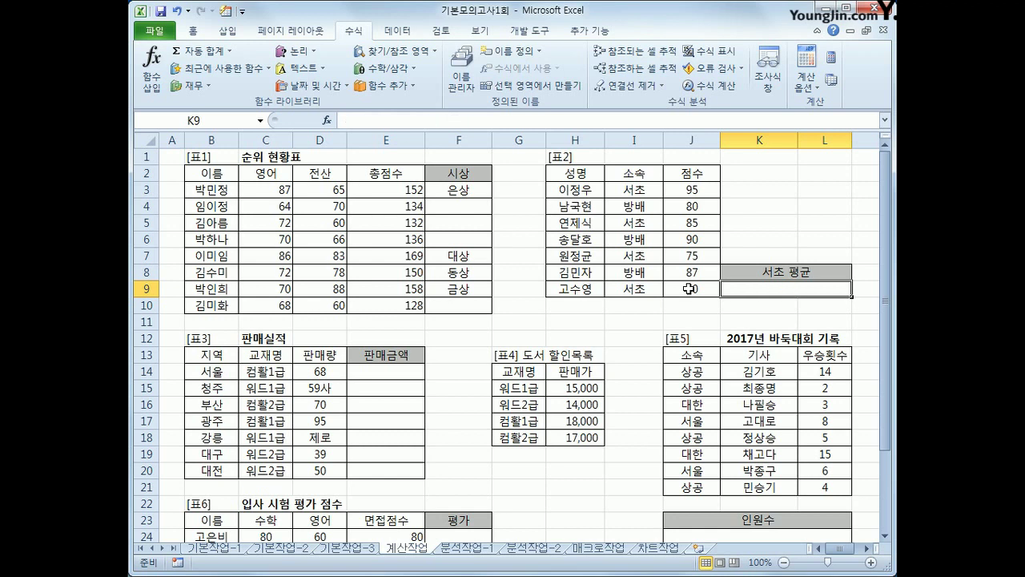
left_click(396, 87)
mouse_move(413, 112)
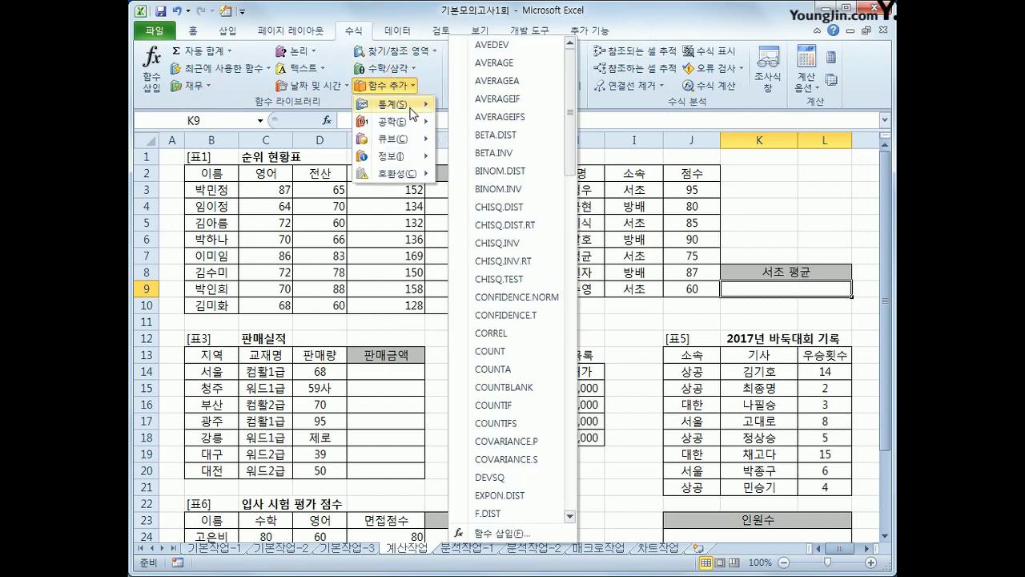
left_click(484, 99)
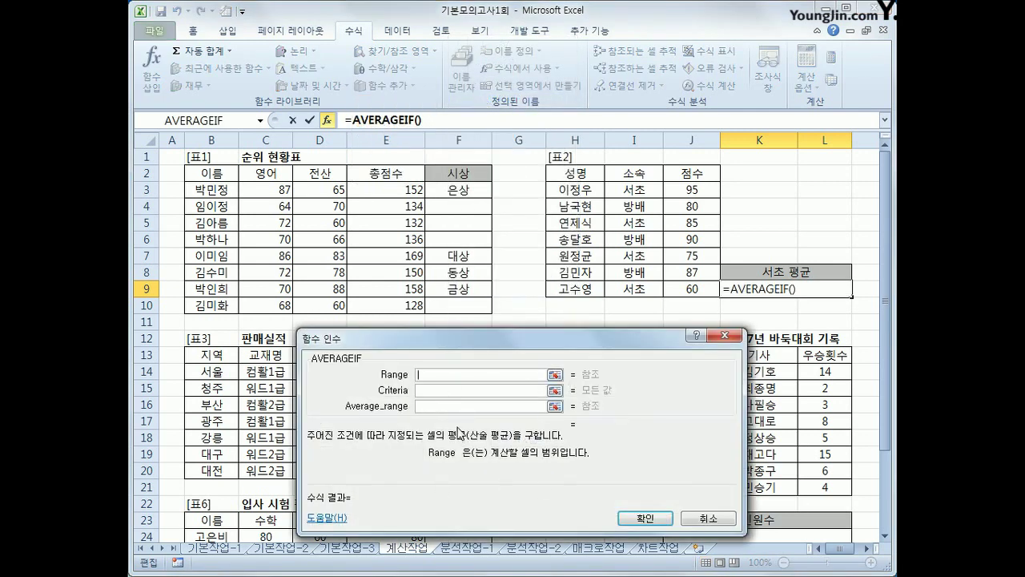
Set AVERAGEIF's range to I3:I9, its criterion to "서초" and its average range to J3:J9, and complete the function.
left_click_drag(625, 182, 633, 290)
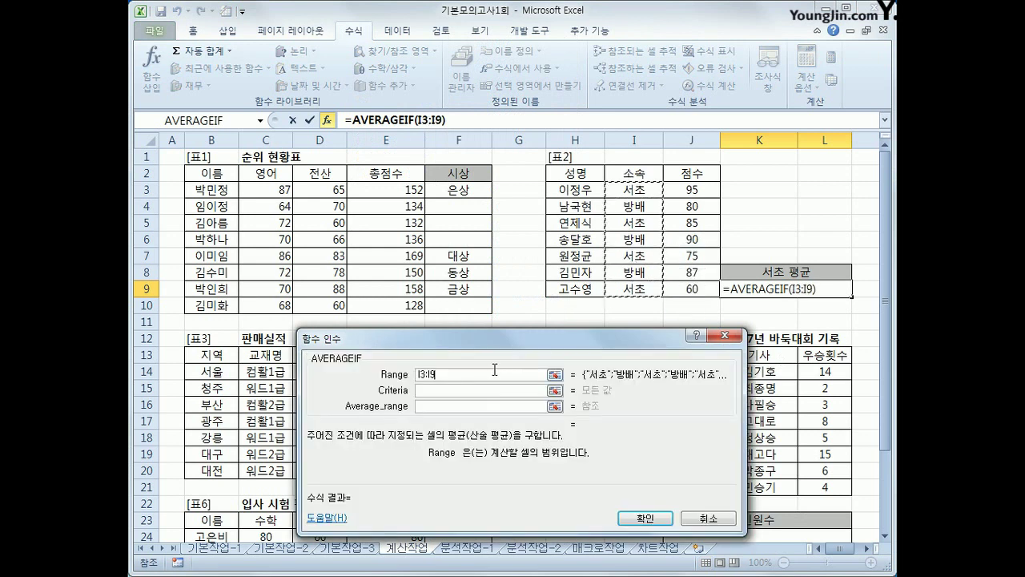
left_click(450, 391)
type("서초")
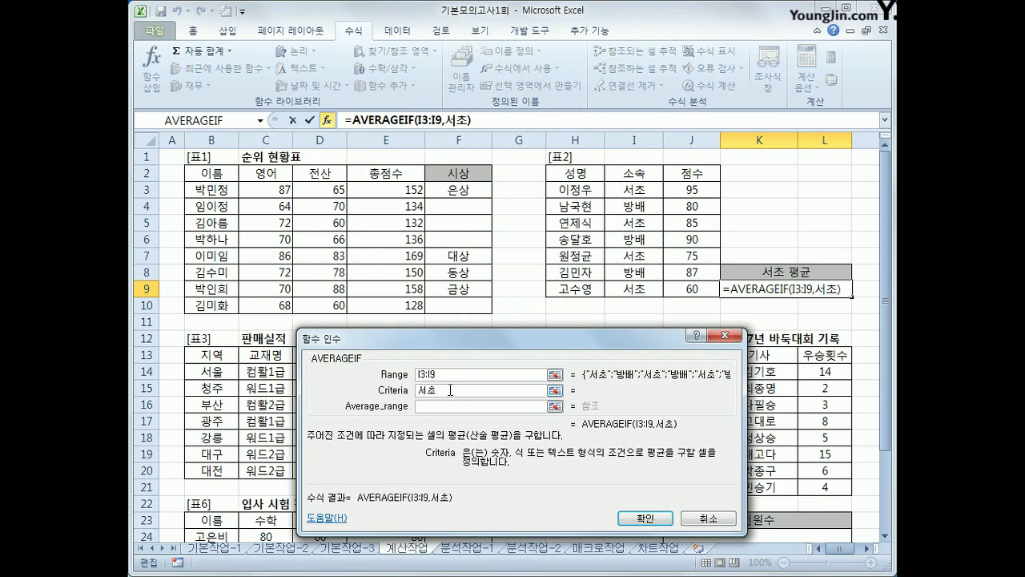
key("Tab")
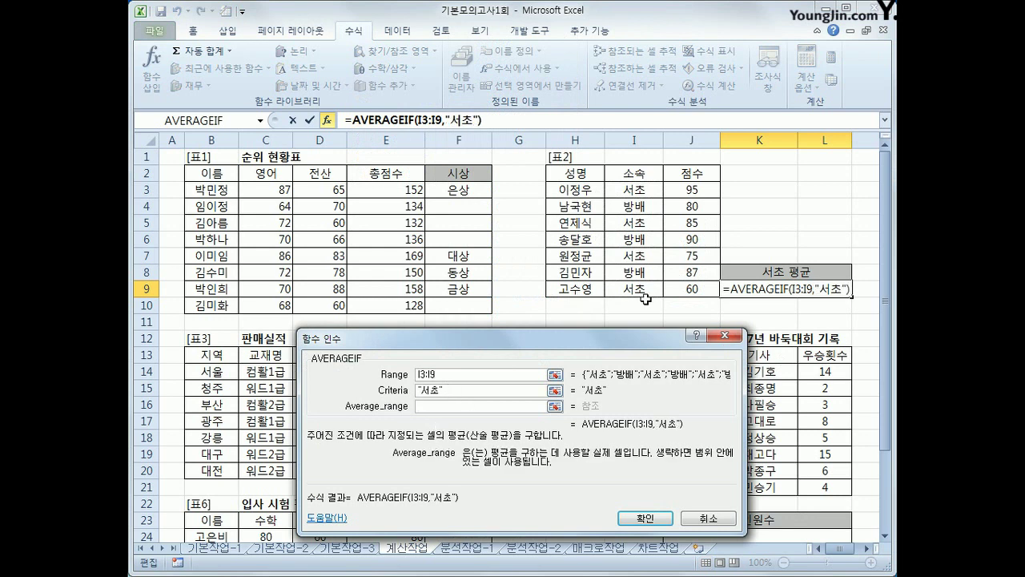
left_click_drag(687, 190, 692, 287)
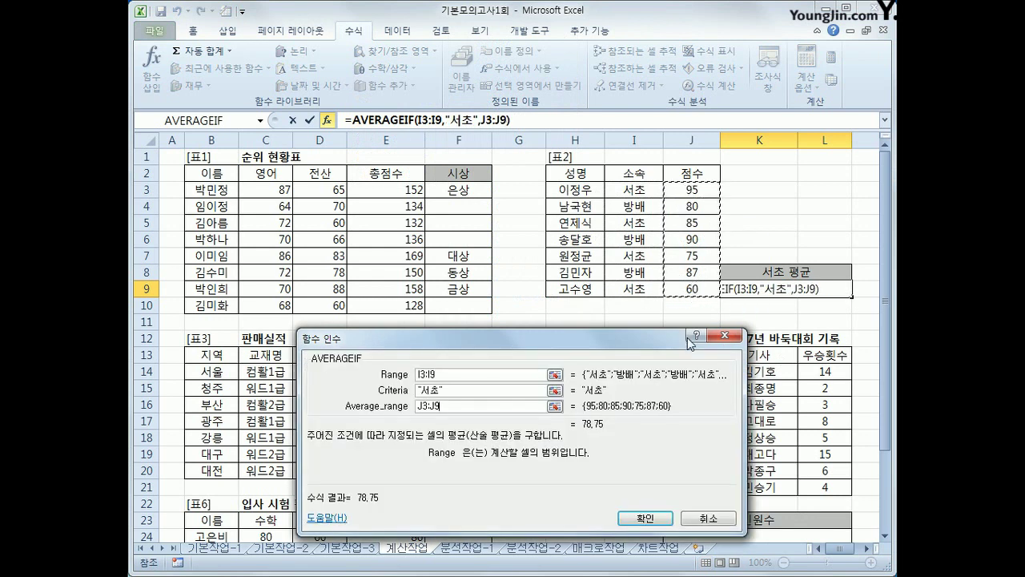
left_click(646, 519)
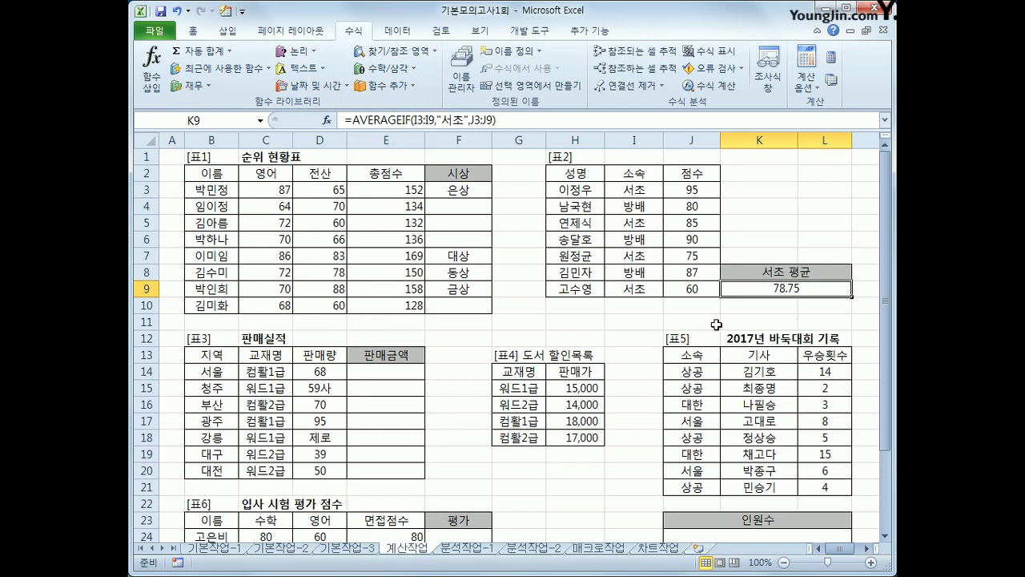
Examine how the 교재명 entries in 표3 correspond to the 교재명 and 판매가 rows of the discount list in 표4.
scroll(547, 298, "down", 2)
scroll(547, 297, "down", 2)
scroll(549, 295, "up", 1)
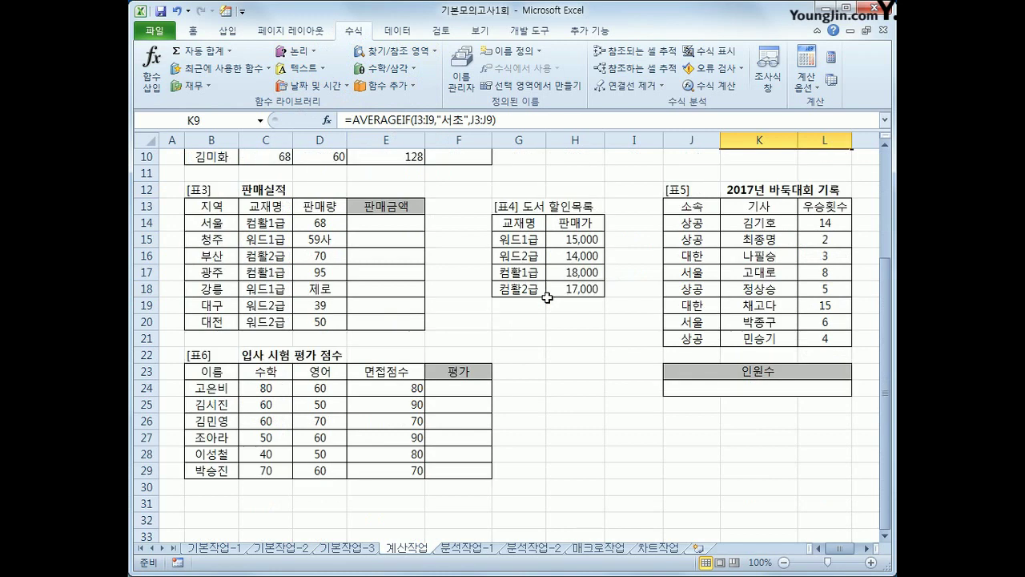
left_click(381, 223)
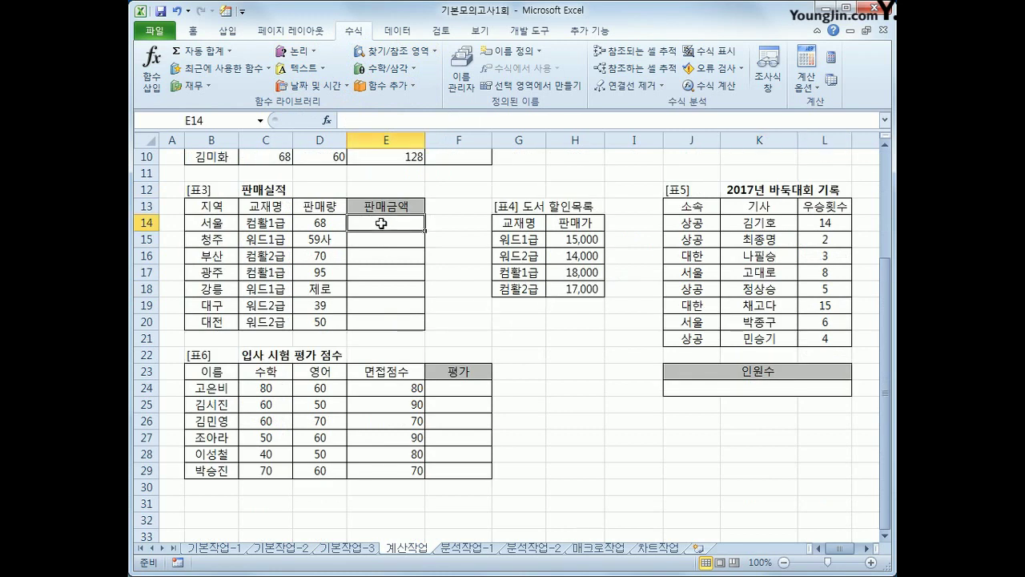
left_click_drag(541, 224, 578, 286)
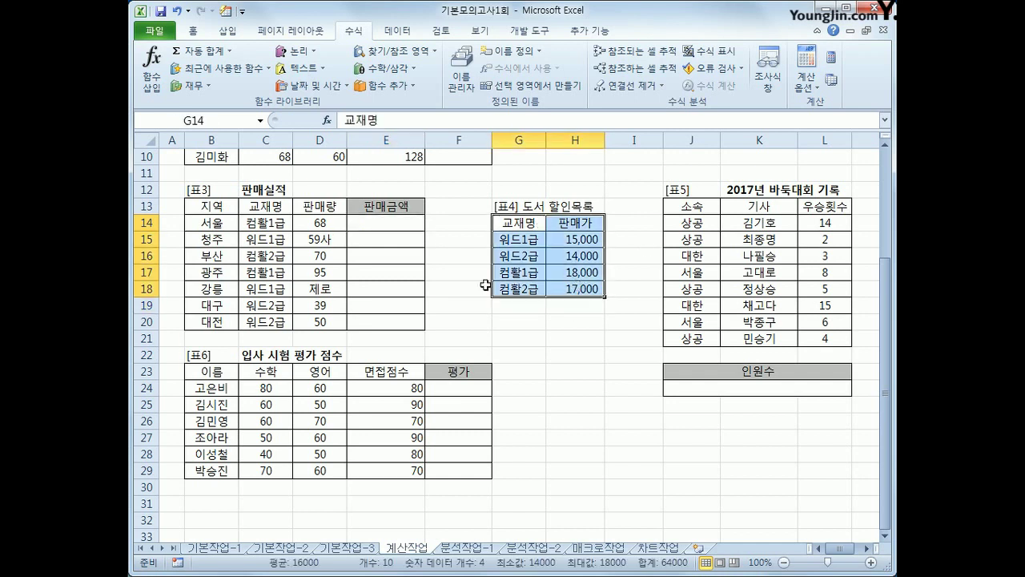
left_click(271, 222)
left_click(597, 271)
left_click(276, 237)
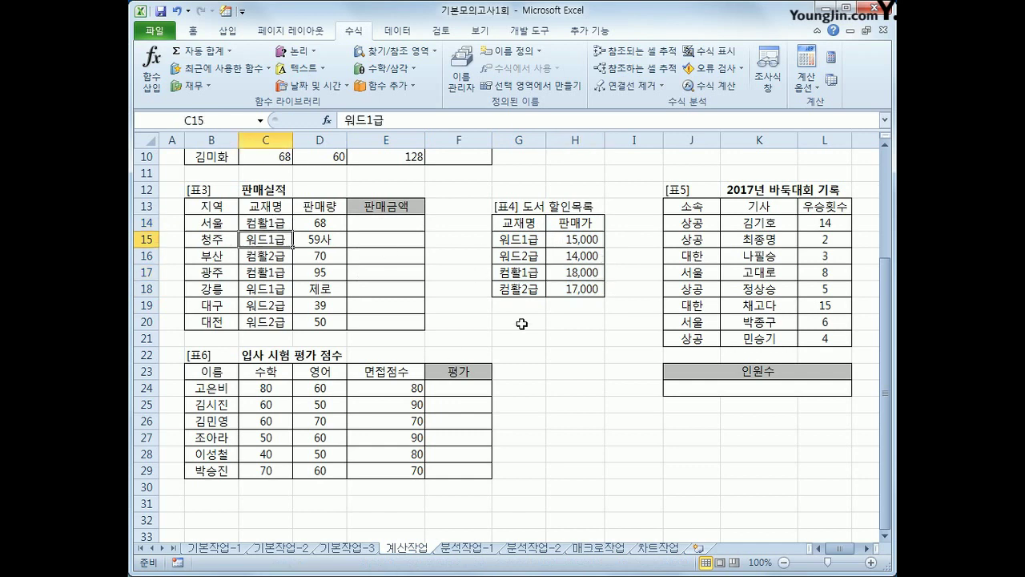
left_click(589, 239)
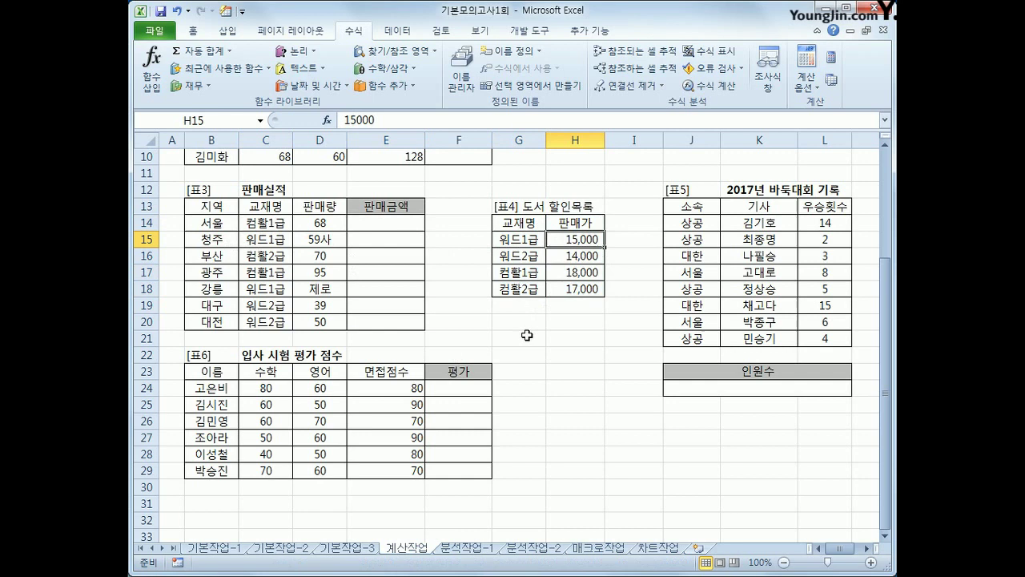
left_click_drag(530, 219, 547, 288)
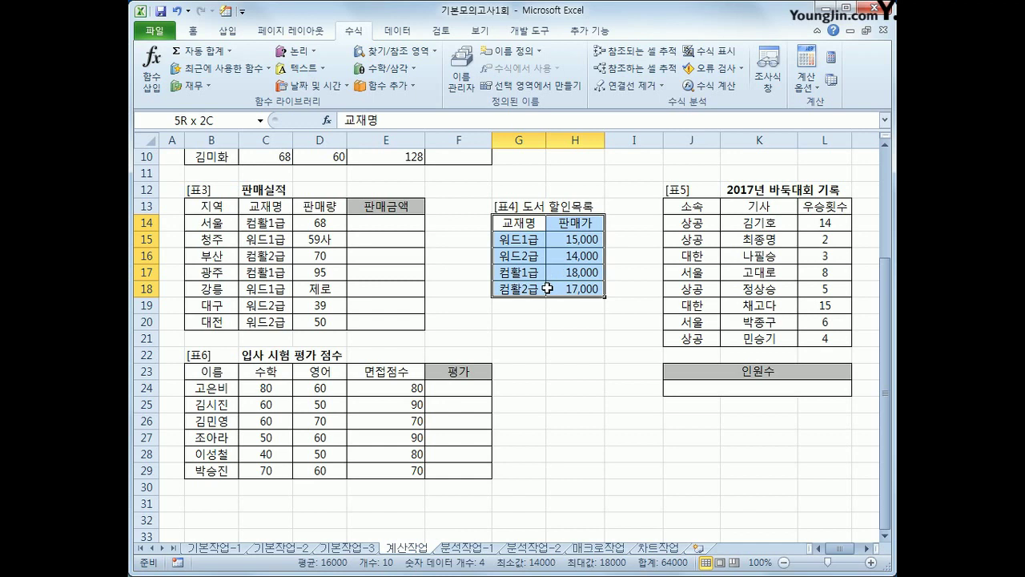
left_click_drag(547, 289, 547, 288)
Insert a VLOOKUP function in E14, the first 판매금액 cell, with C14 as the lookup value.
left_click(405, 227)
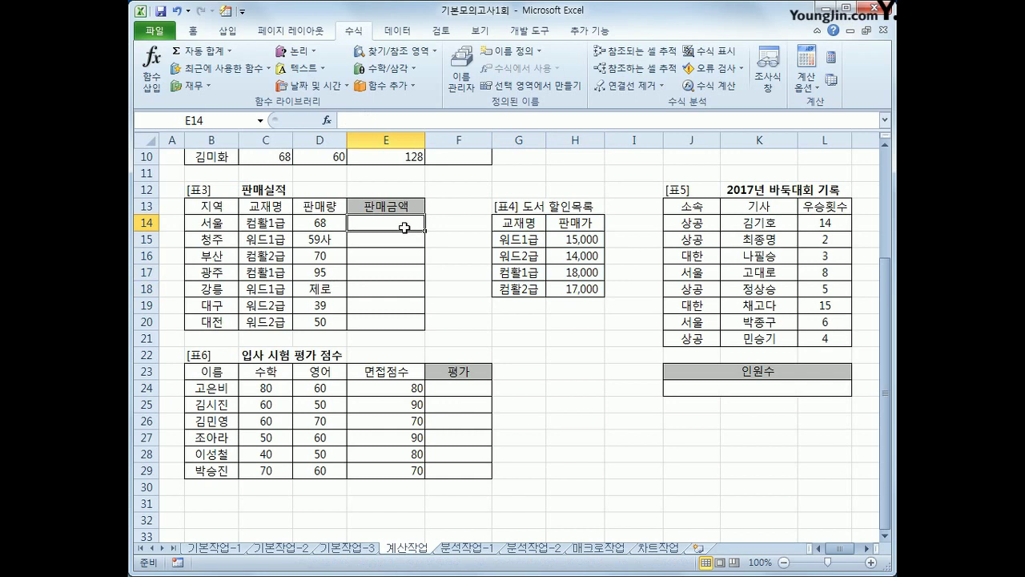
left_click(376, 56)
left_click(398, 376)
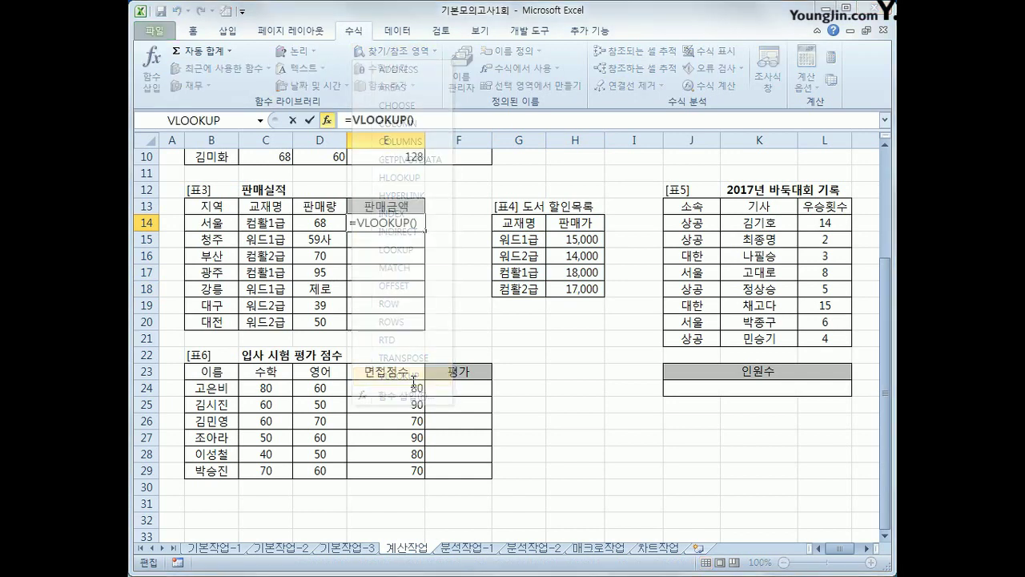
left_click(255, 226)
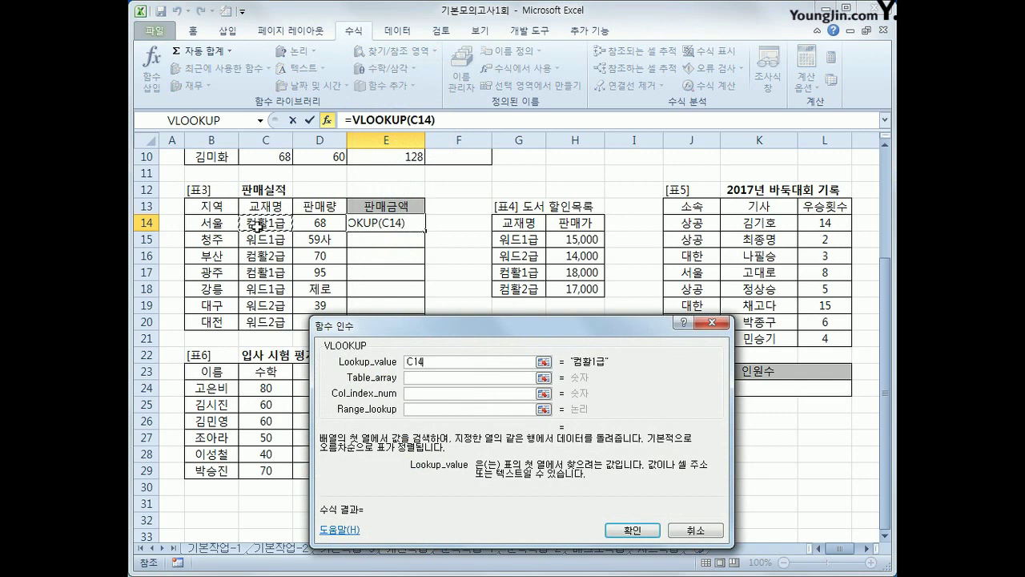
key("Tab")
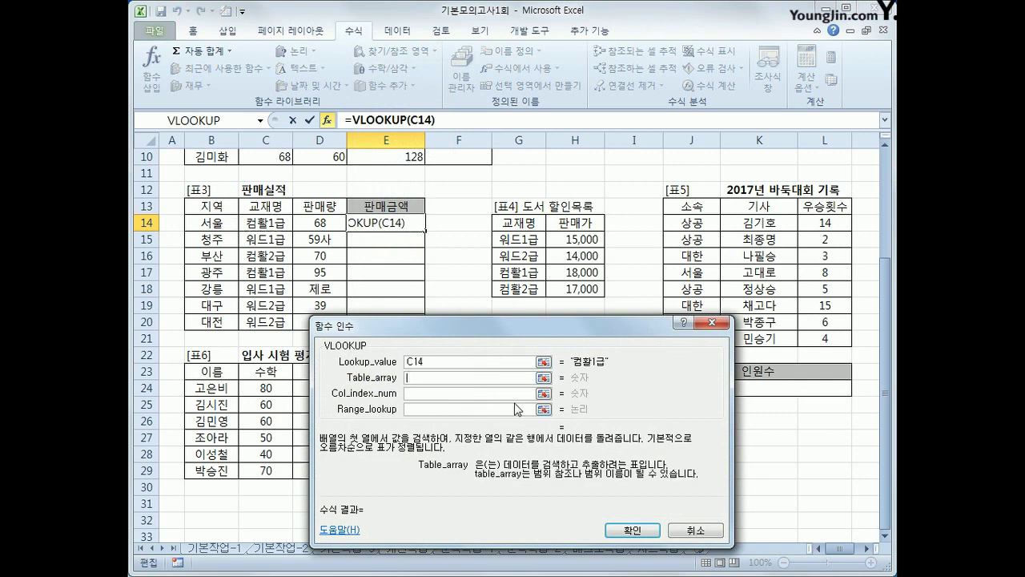
Set the VLOOKUP table array to the 표4 data without its header row, as the absolute range $G$15:$H$18.
left_click_drag(519, 223, 568, 293)
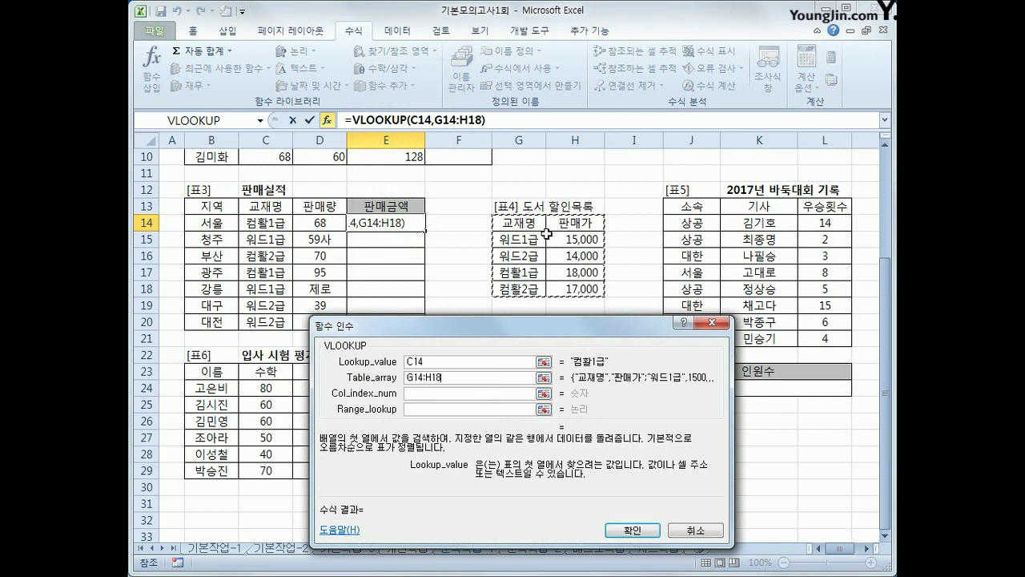
left_click_drag(541, 238, 574, 297)
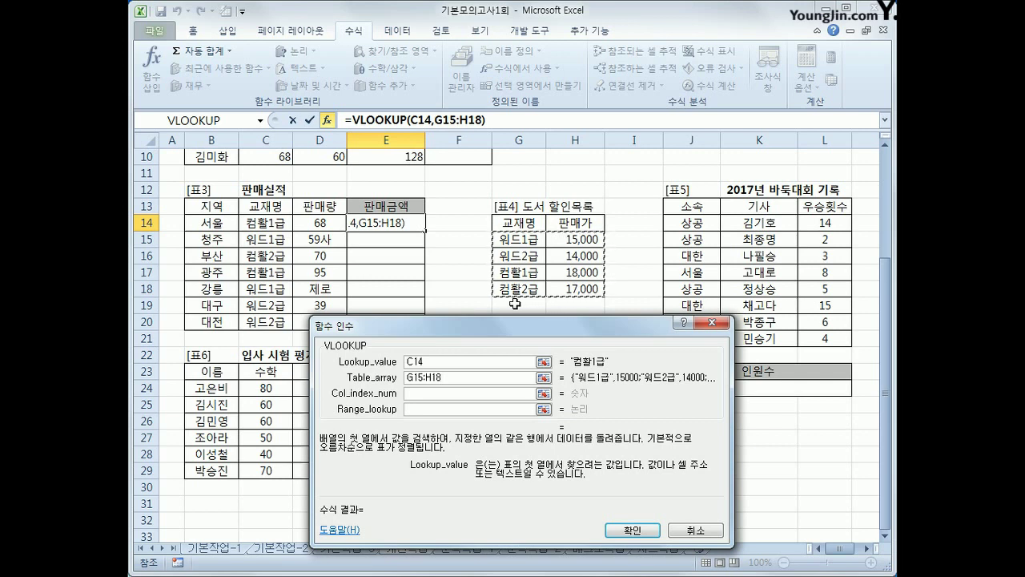
key("F4")
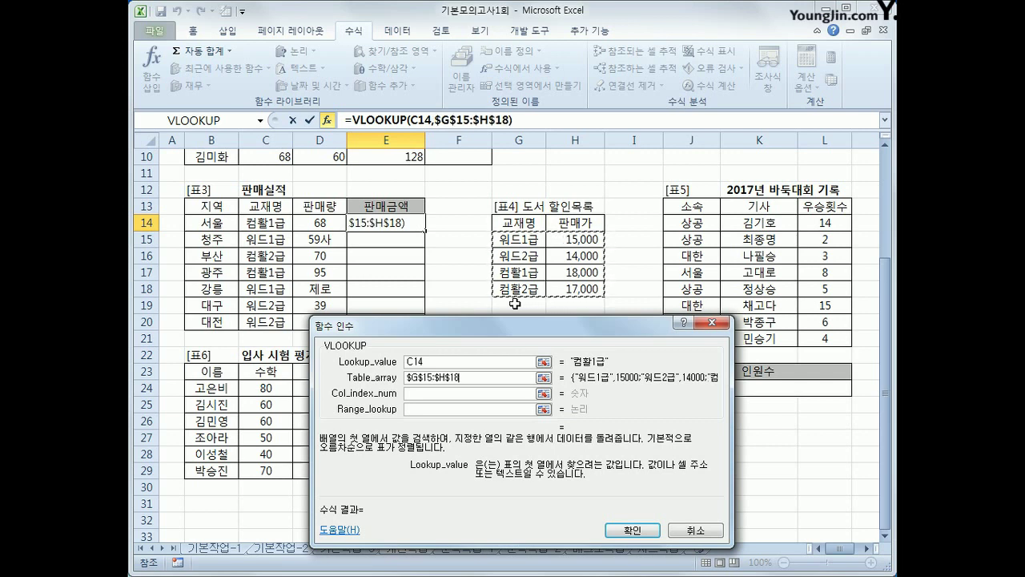
Complete the VLOOKUP with column index 2 and range lookup 0, and fill it from E14 down to E20.
left_click(479, 393)
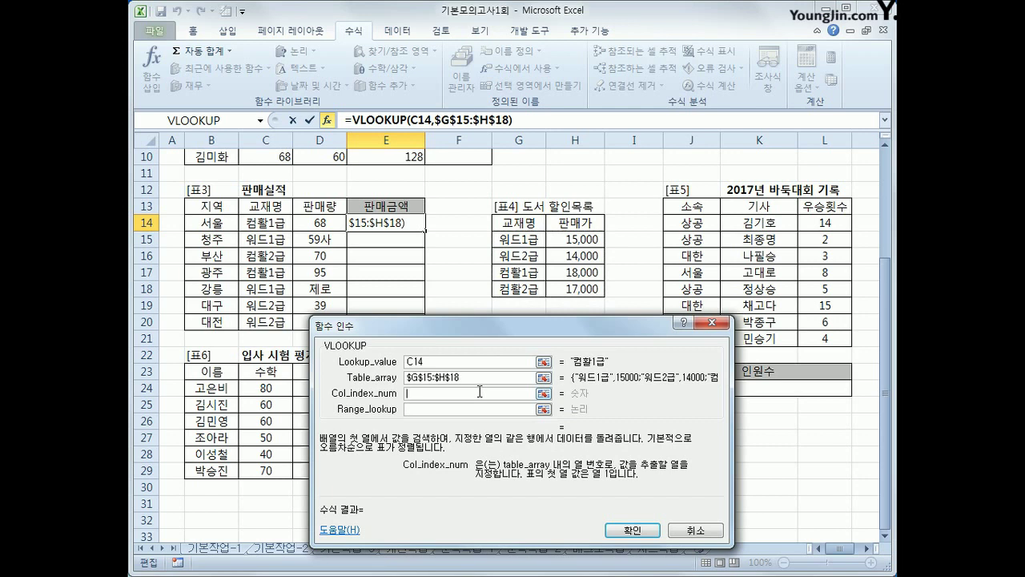
type("2")
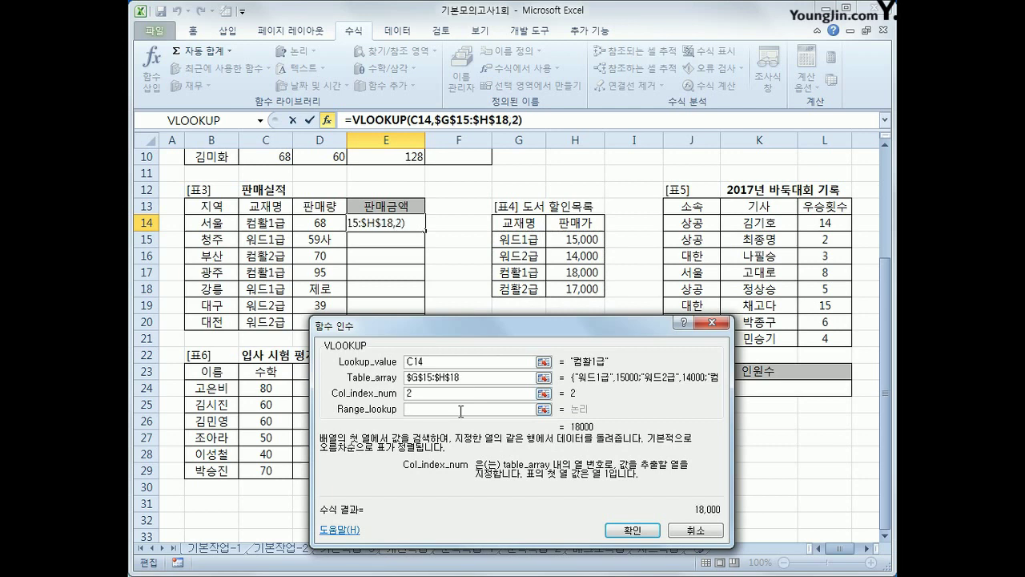
left_click(459, 410)
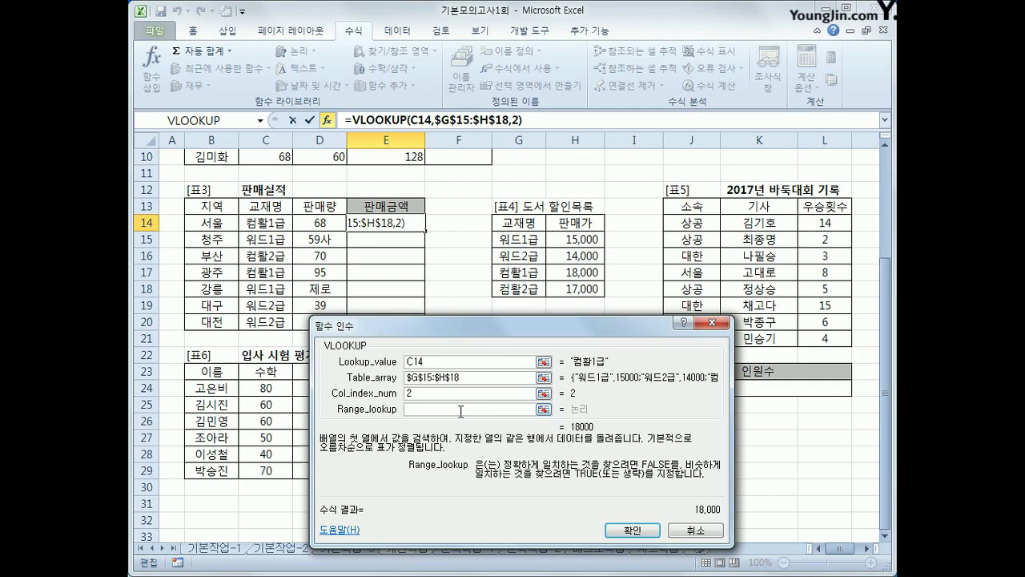
type("0")
left_click(607, 529)
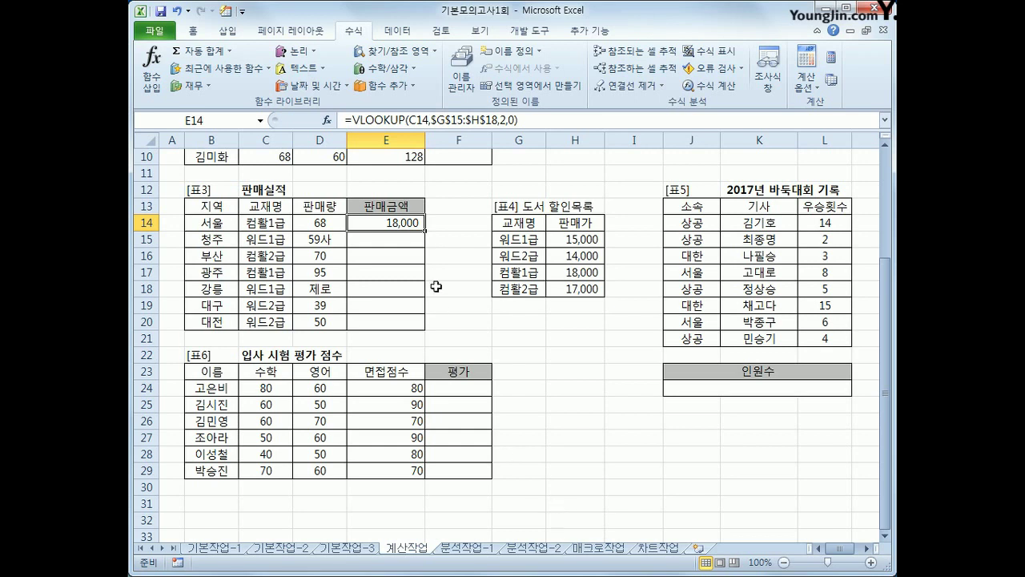
left_click_drag(424, 230, 430, 330)
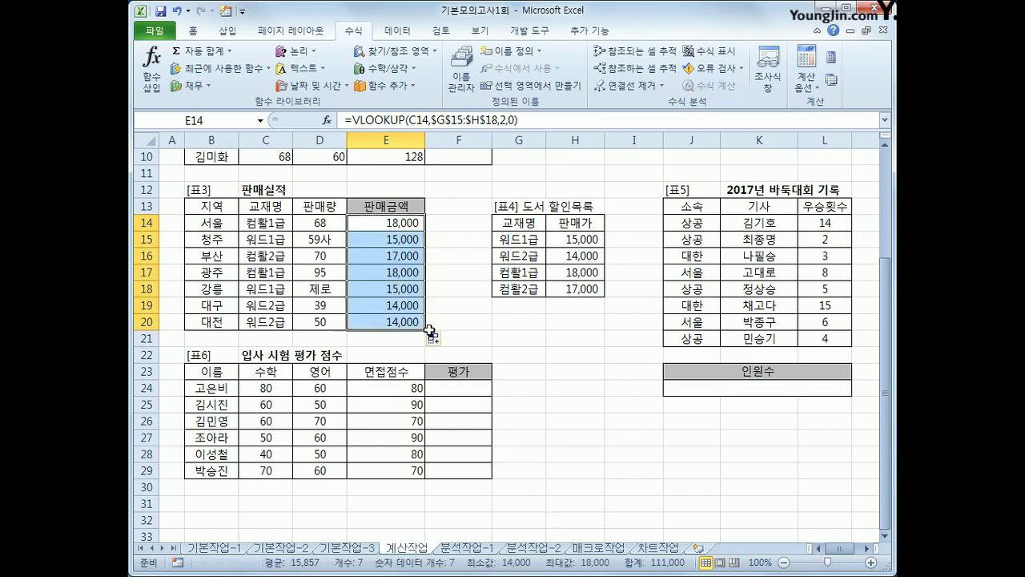
Extend the E14 formula by multiplying the VLOOKUP result by the 판매량 in D14.
left_click(389, 221)
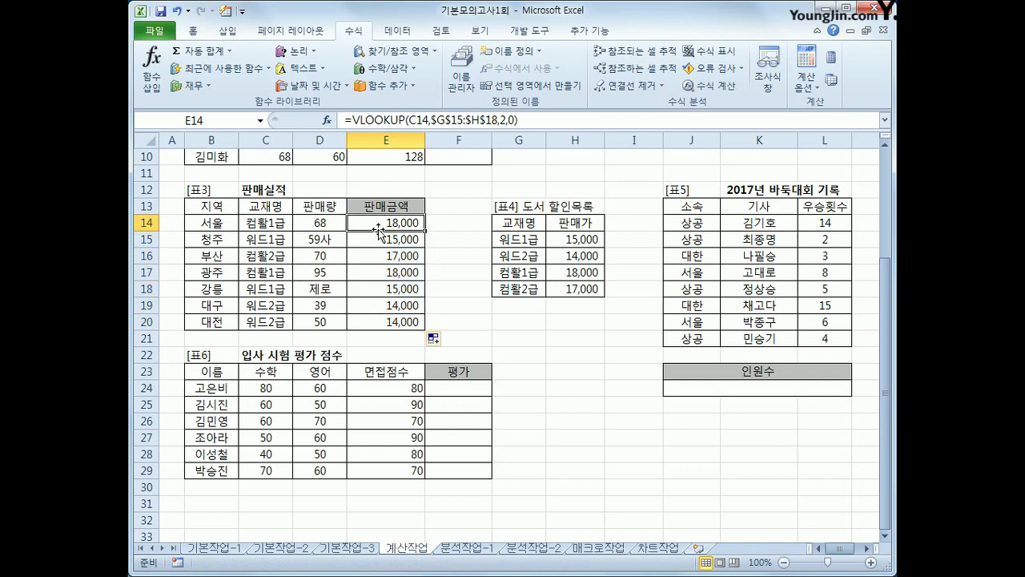
left_click(530, 119)
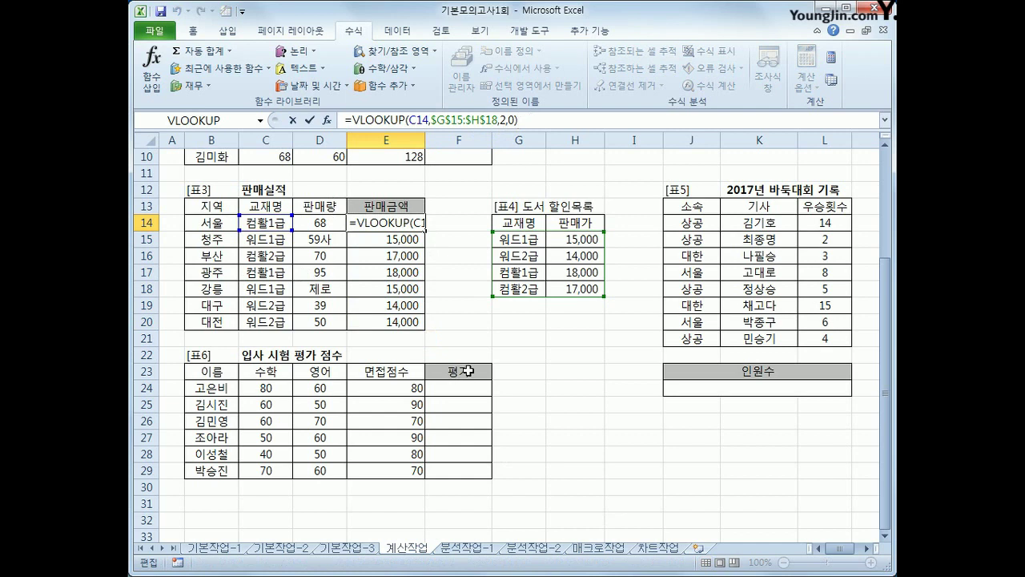
type("*")
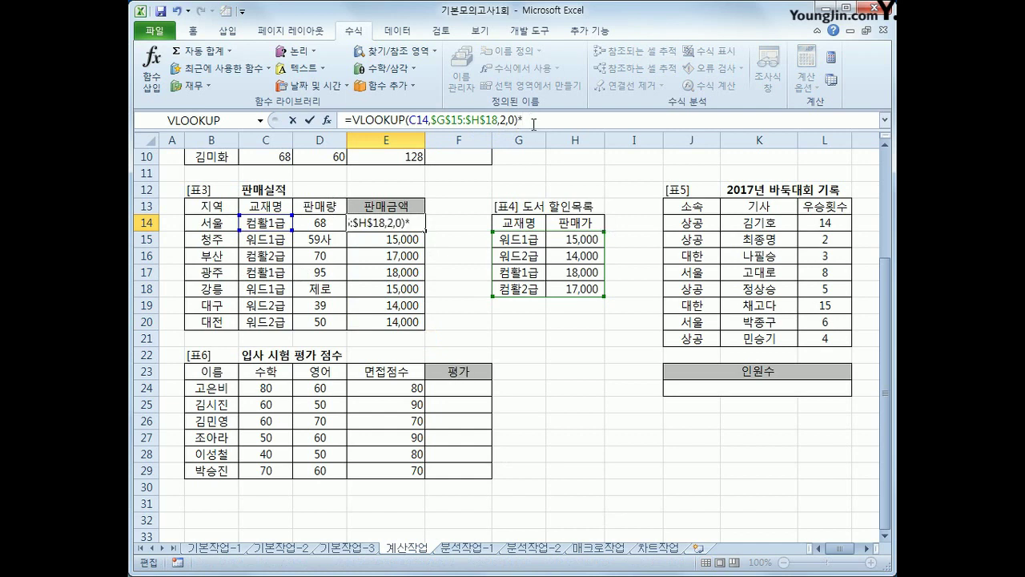
left_click(328, 228)
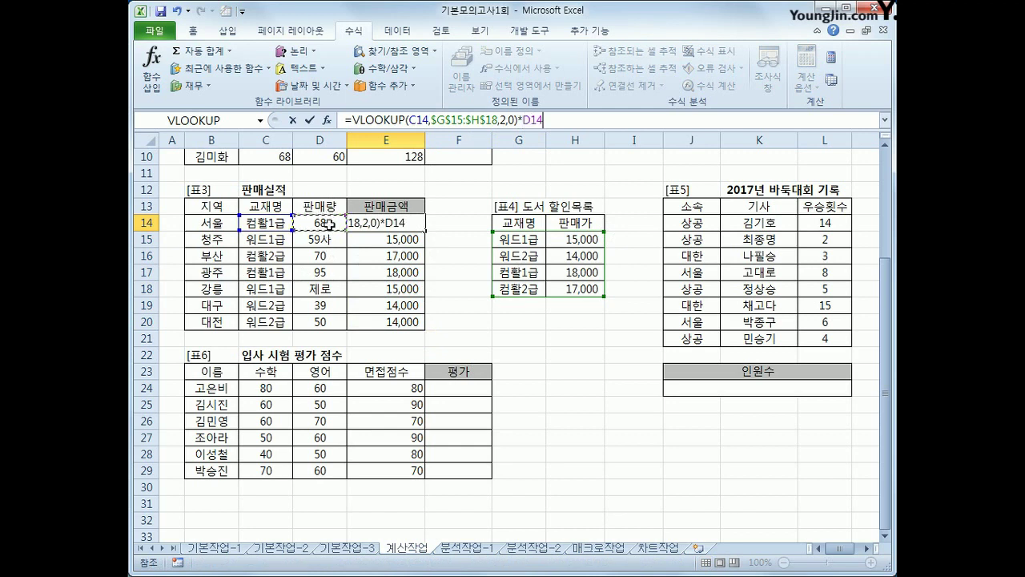
key("Return")
Fill the multiplied 판매금액 formula from E14 down to E20 and check the 판매량 entries in D18 and D15.
left_click(412, 222)
left_click_drag(421, 234, 414, 324)
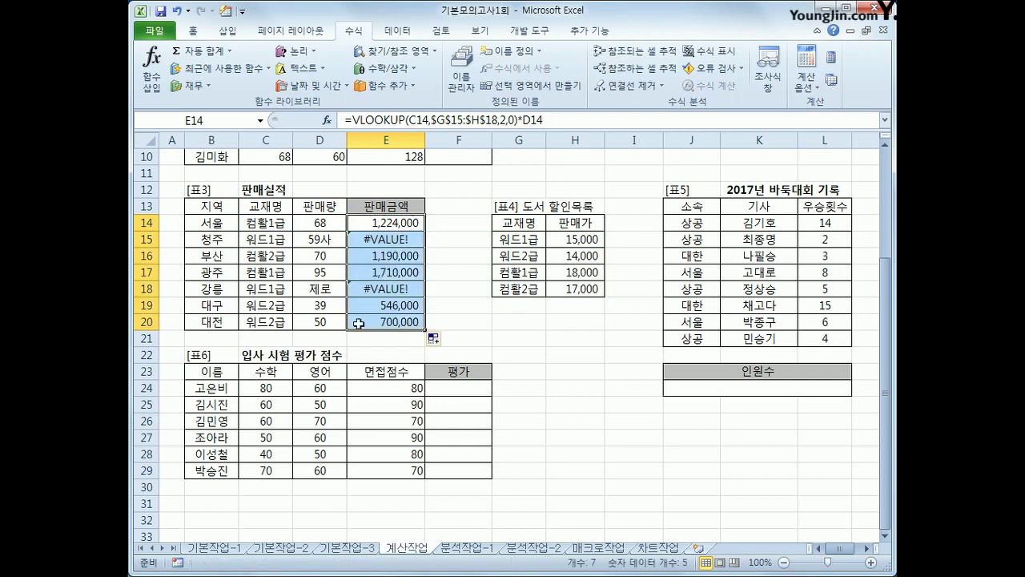
left_click(337, 289)
left_click(324, 243)
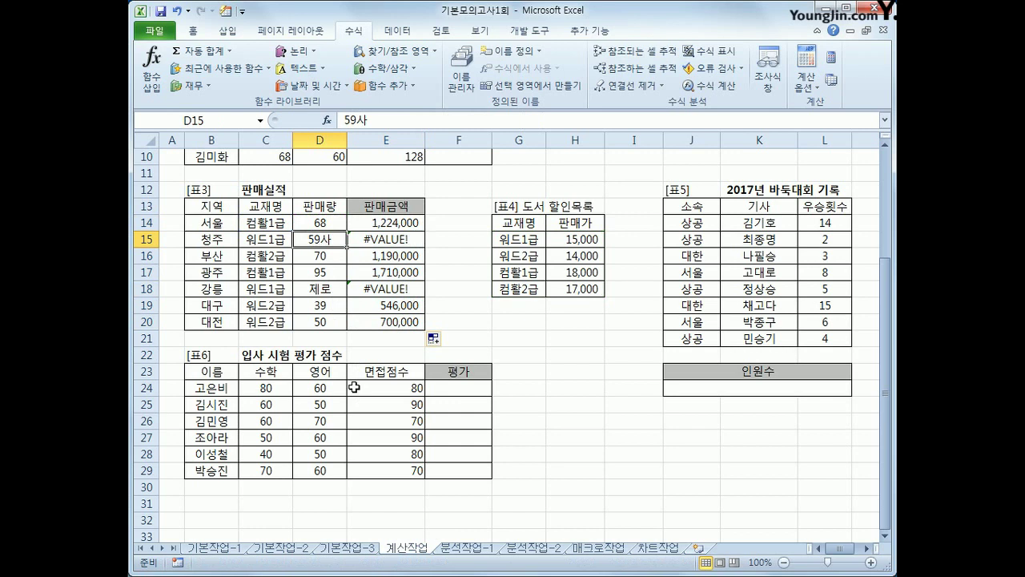
Wrap the 판매금액 formula in E14 in IFERROR, with "판매량오류" as the value shown for errors.
left_click(387, 225)
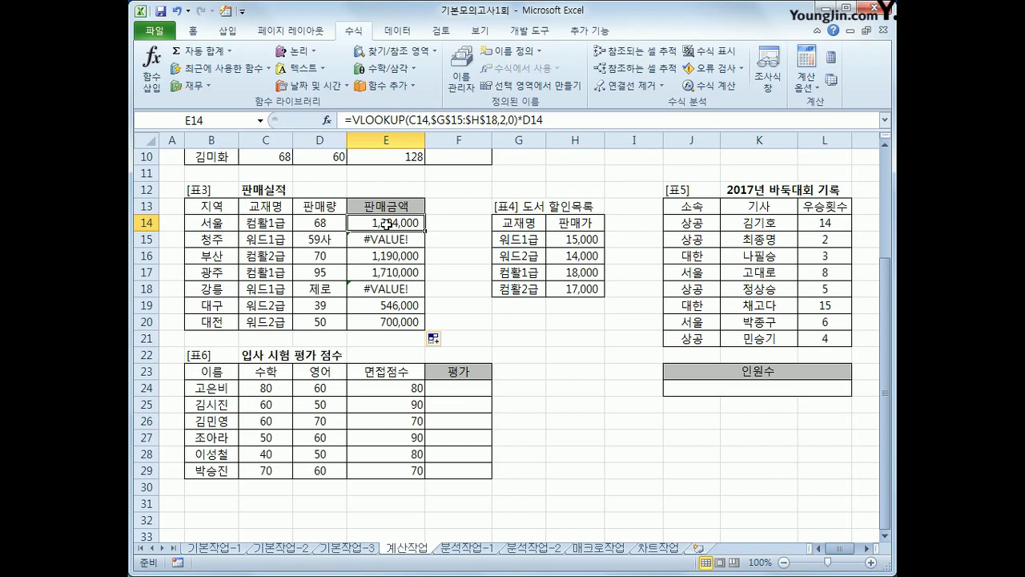
left_click(354, 121)
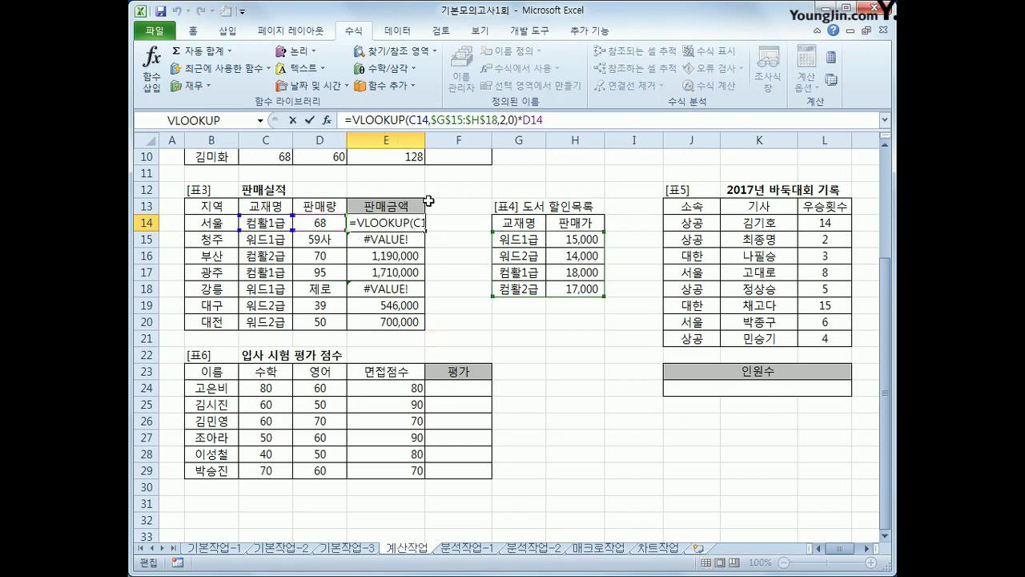
type("if")
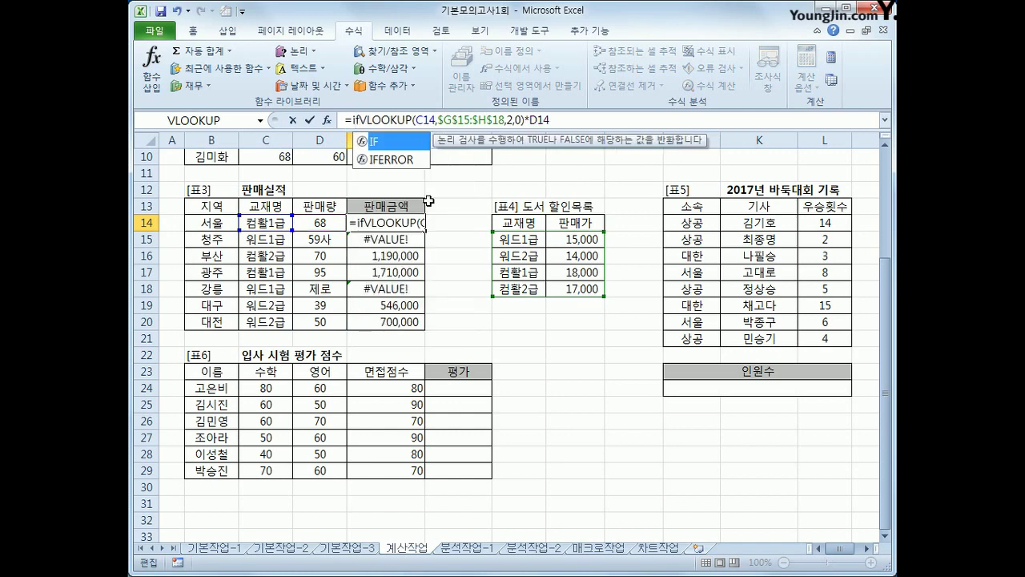
key("Down")
key("Tab")
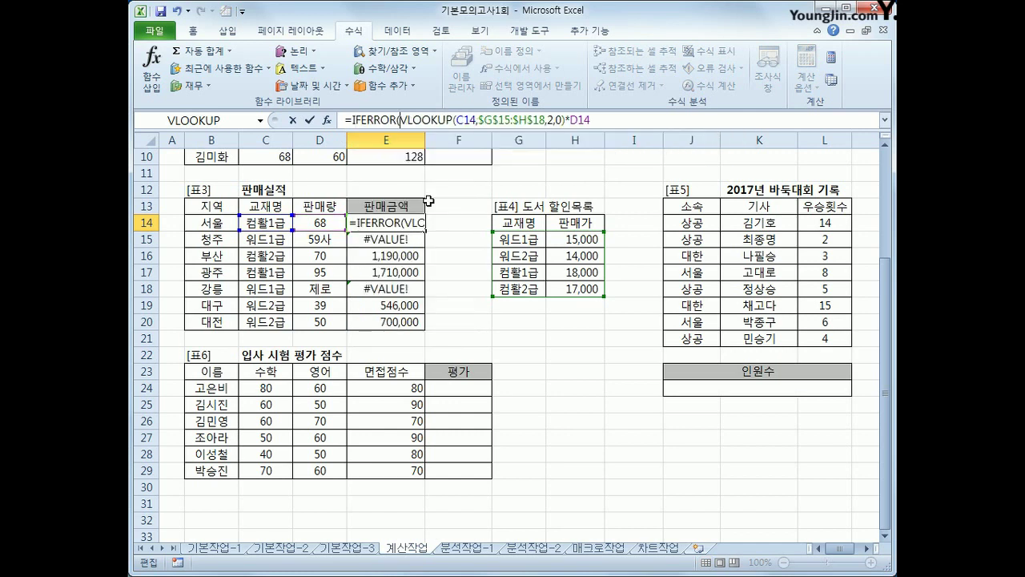
type(",\"v")
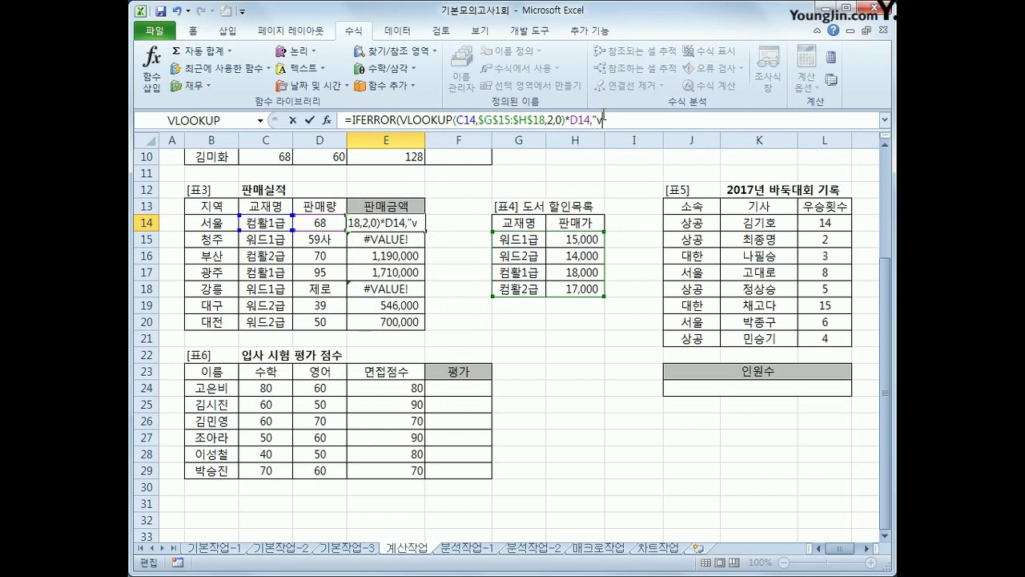
key("BackSpace")
type("판매량")
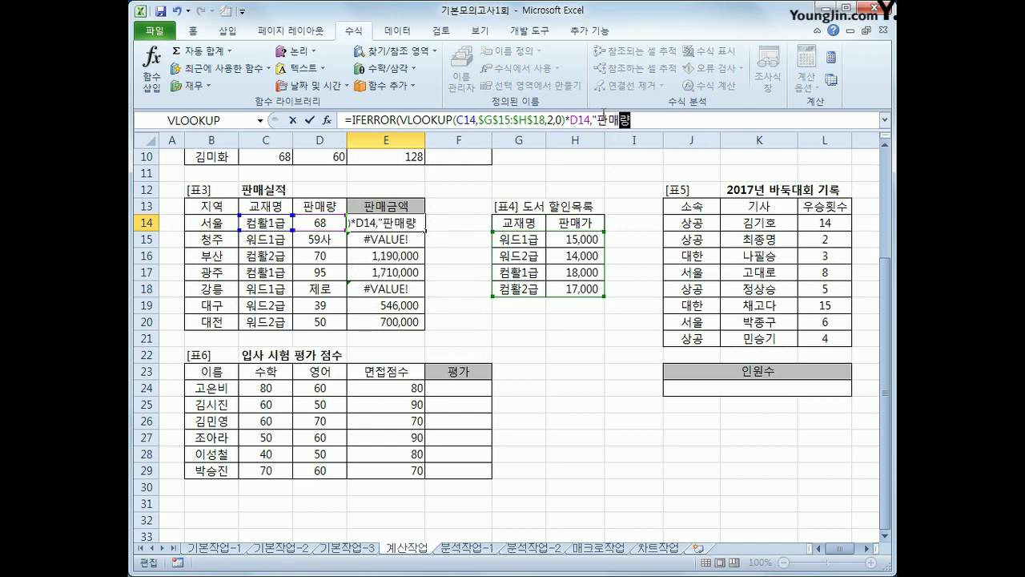
type("오류\"")
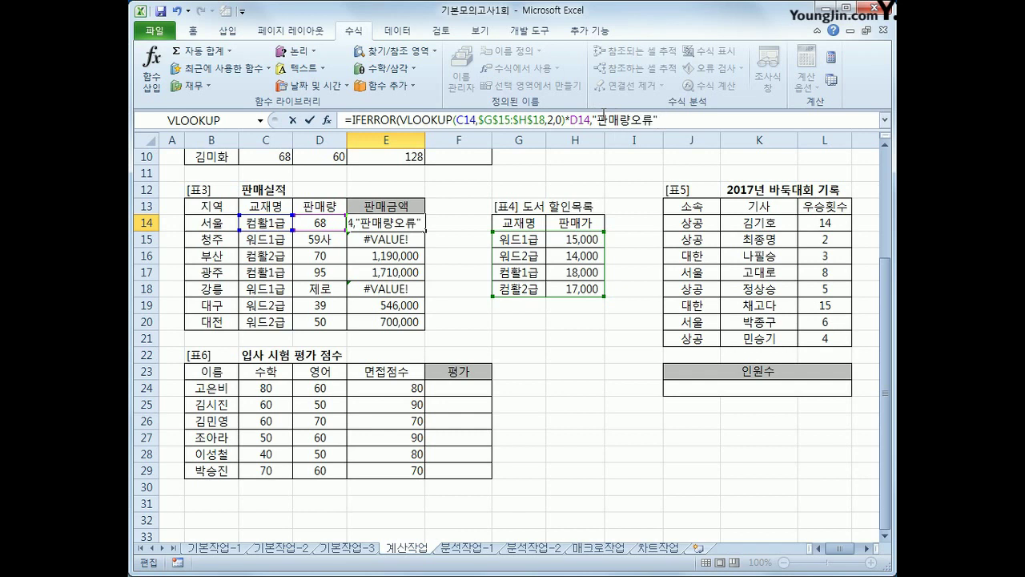
type(")")
key("Return")
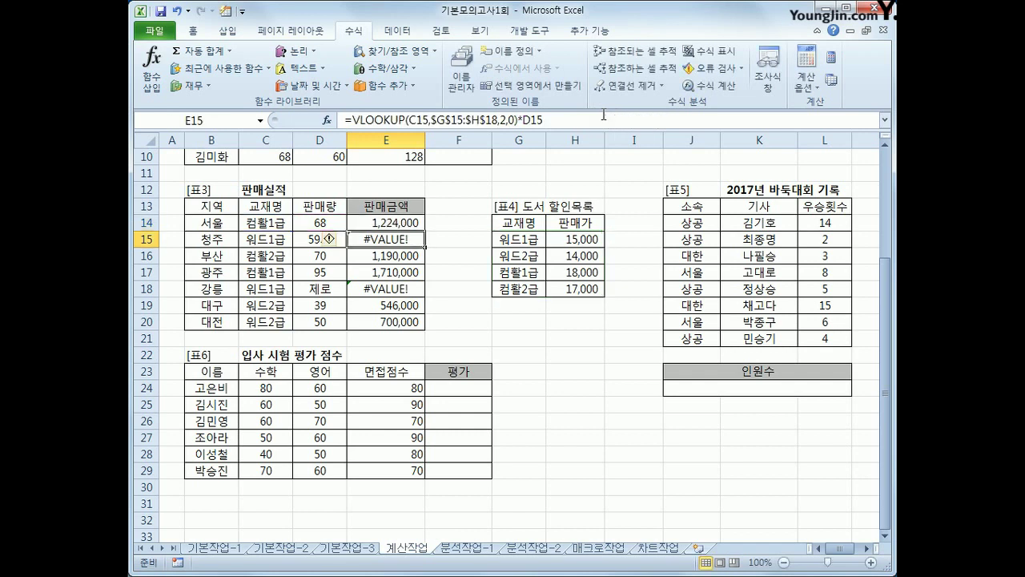
Fill the IFERROR formula from E14 down to E20.
left_click(389, 227)
left_click_drag(426, 230, 410, 323)
left_click(410, 323)
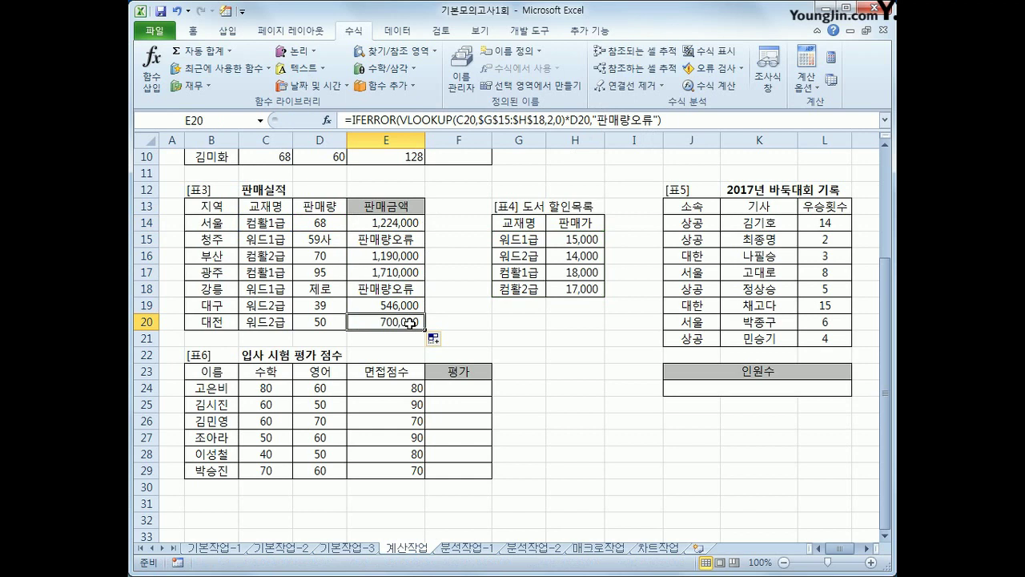
Review the 소속 and 우승횟수 entries of 표5 and insert a COUNTIFS function in the 인원수 cell J24.
left_click(688, 222)
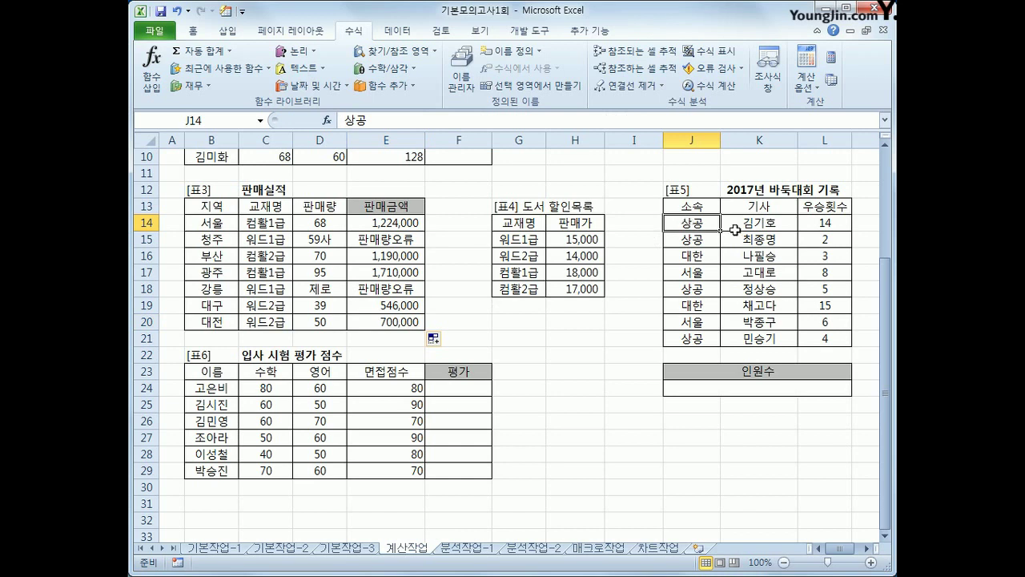
left_click(826, 221)
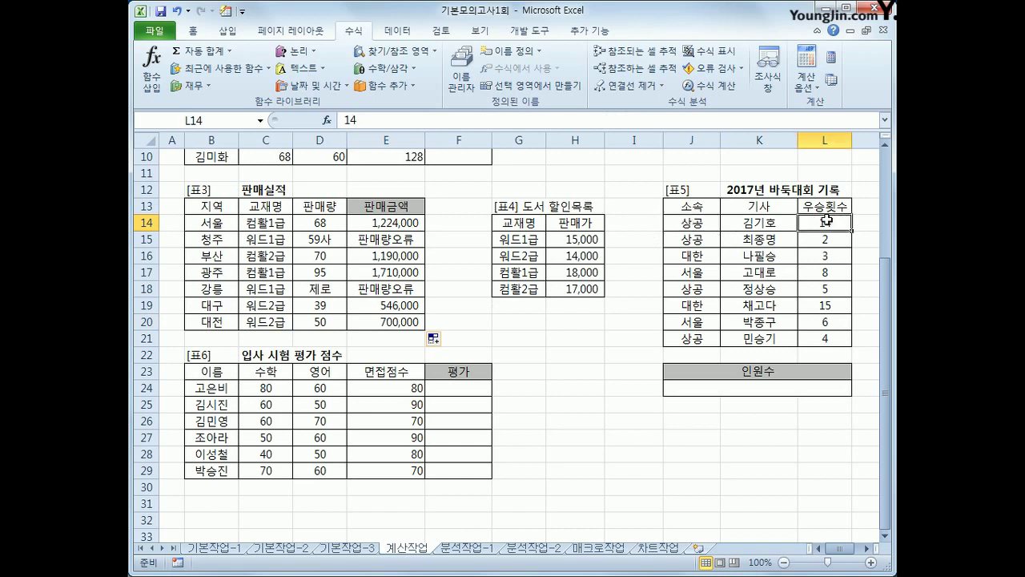
left_click(791, 391)
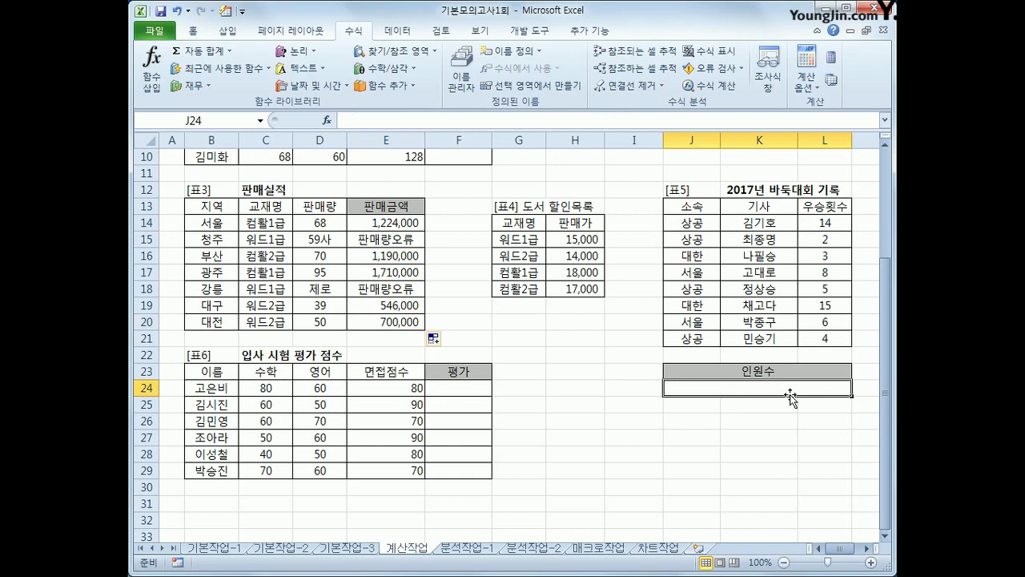
left_click(700, 225)
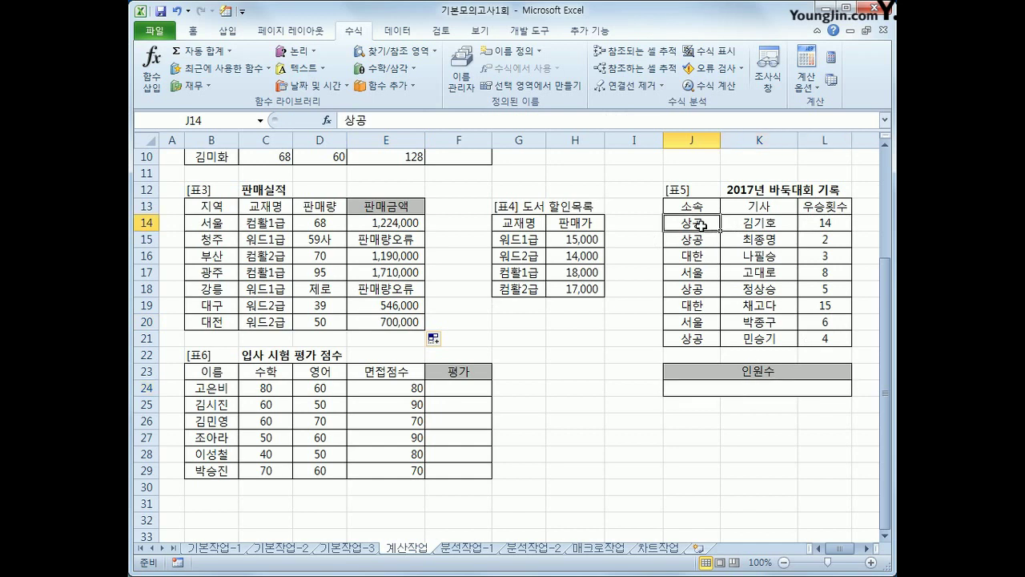
left_click(828, 224)
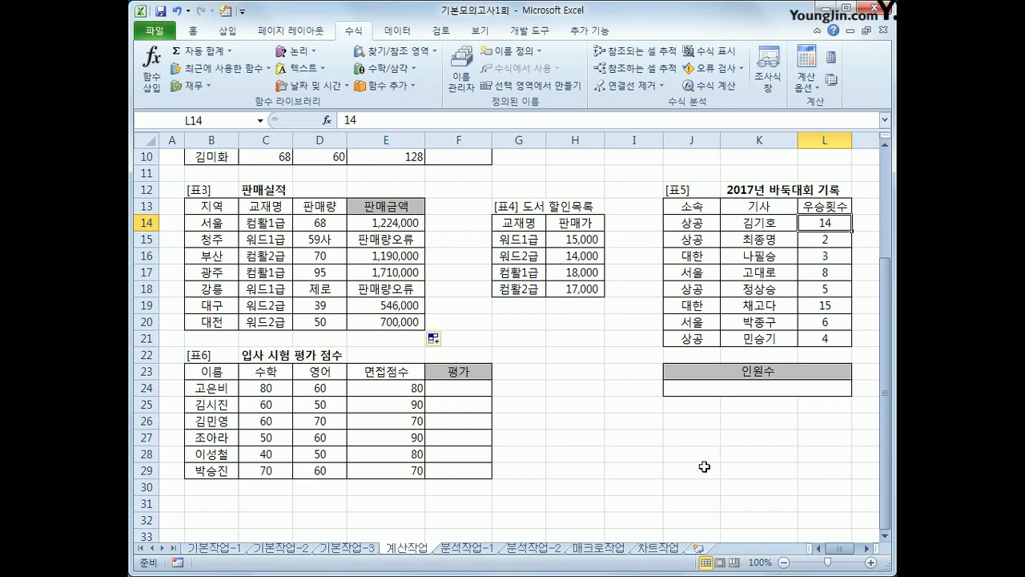
left_click(726, 391)
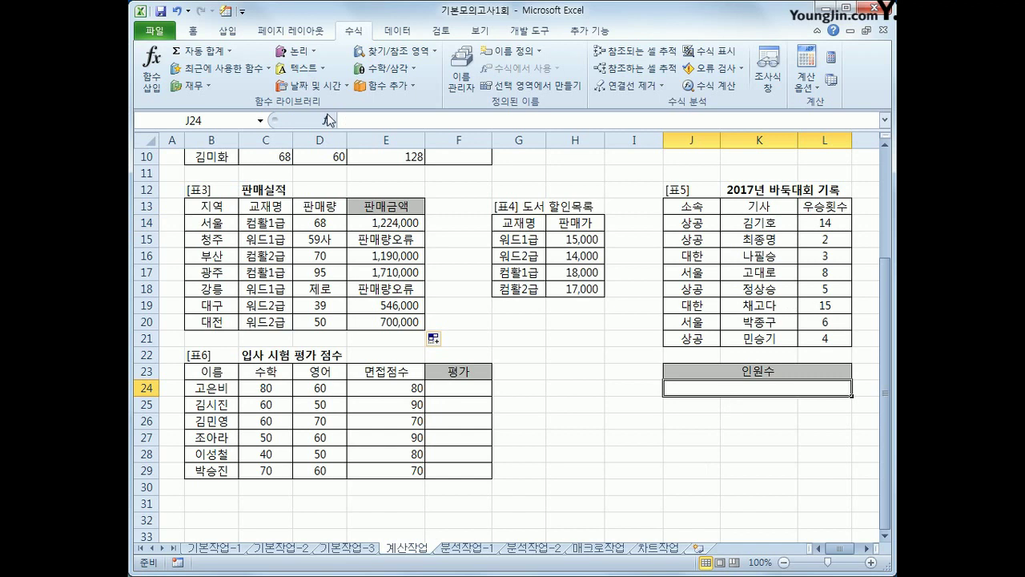
left_click(387, 87)
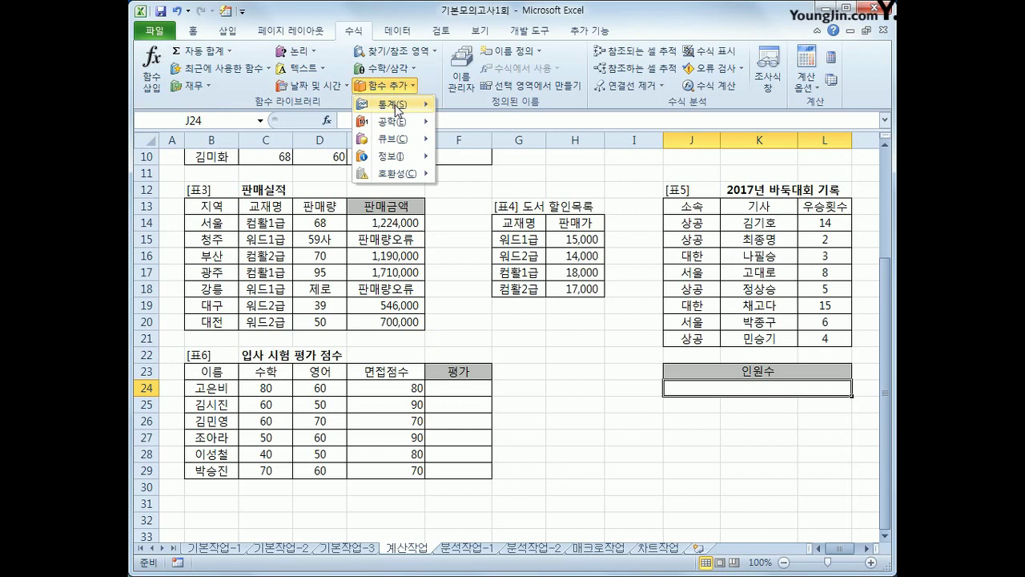
mouse_move(398, 105)
scroll(570, 156, "down", 2)
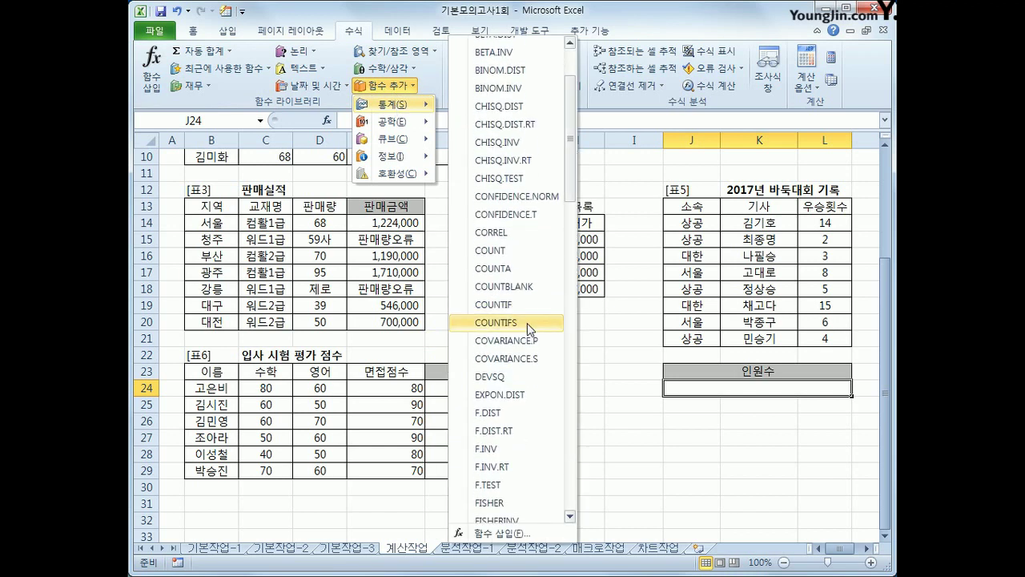
left_click(527, 323)
left_click_drag(446, 382, 328, 136)
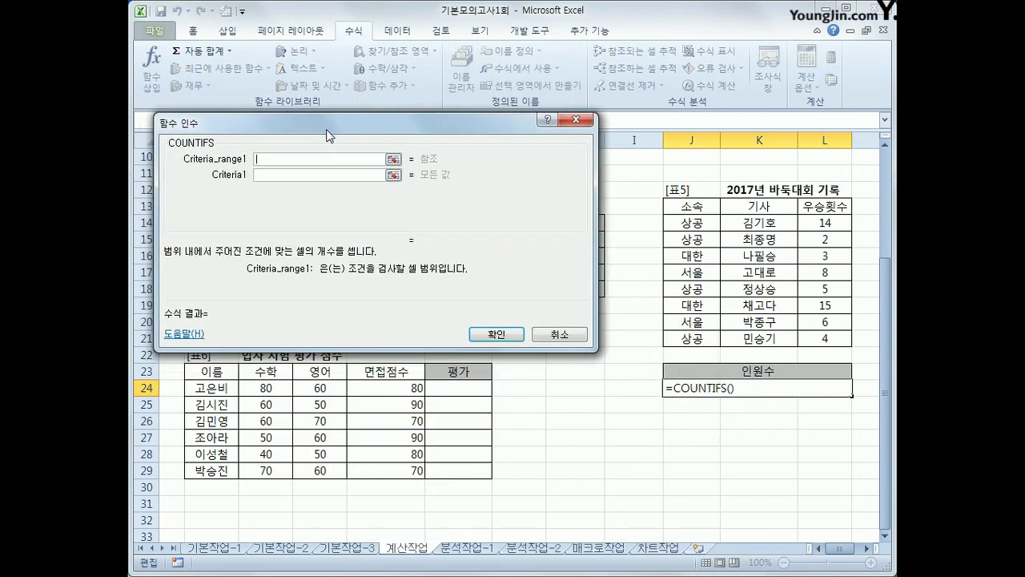
Set the first COUNTIFS criteria range to the 소속 cells J14:J21 with the criterion "상공".
left_click_drag(693, 221, 689, 336)
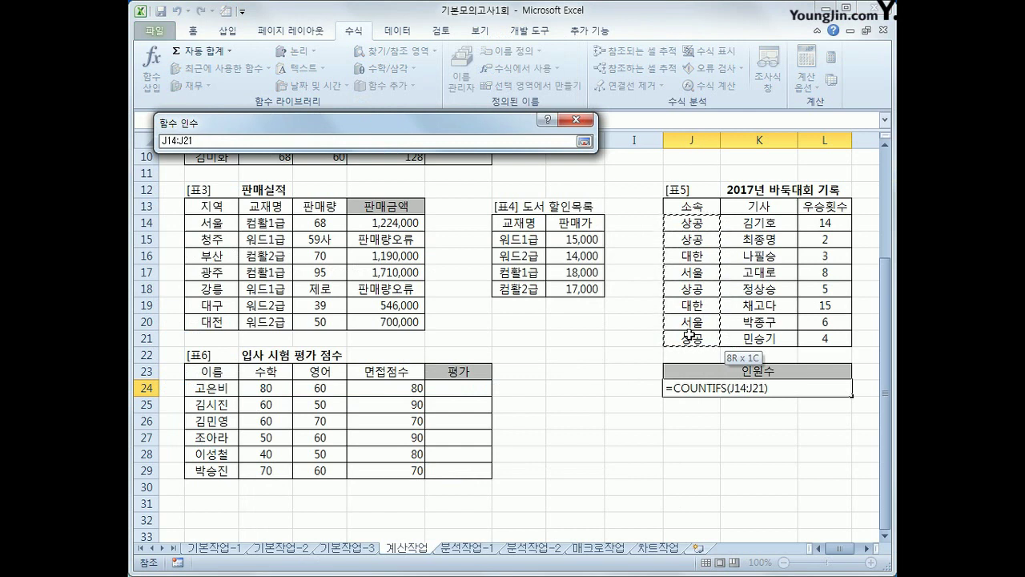
left_click(311, 176)
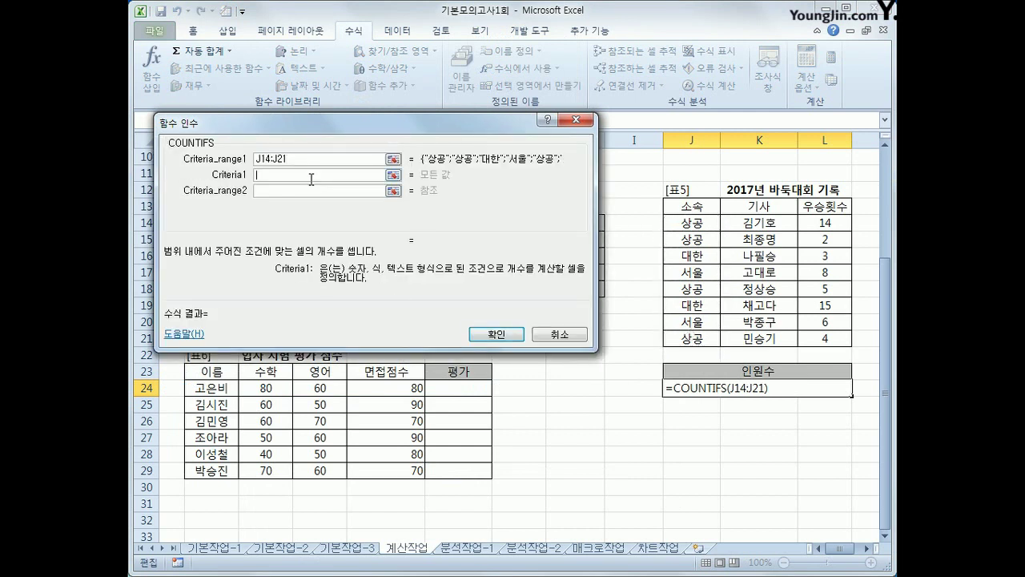
type("상공")
key("Tab")
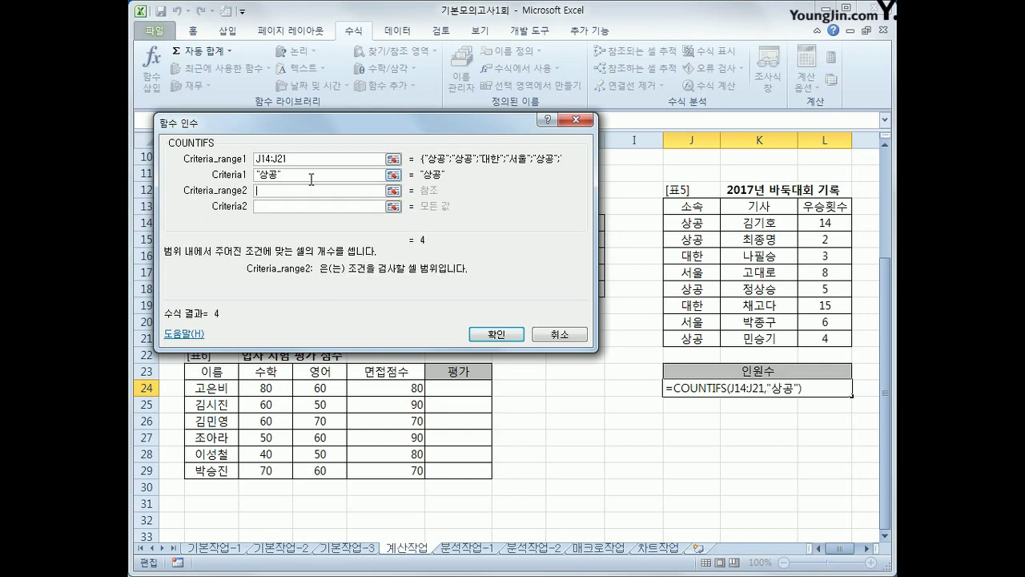
Complete the COUNTIFS with the 우승횟수 range L14:L21 and criterion >=5, and check rows 14 and 18 of 표5 against it.
left_click_drag(824, 223, 824, 337)
left_click(287, 207)
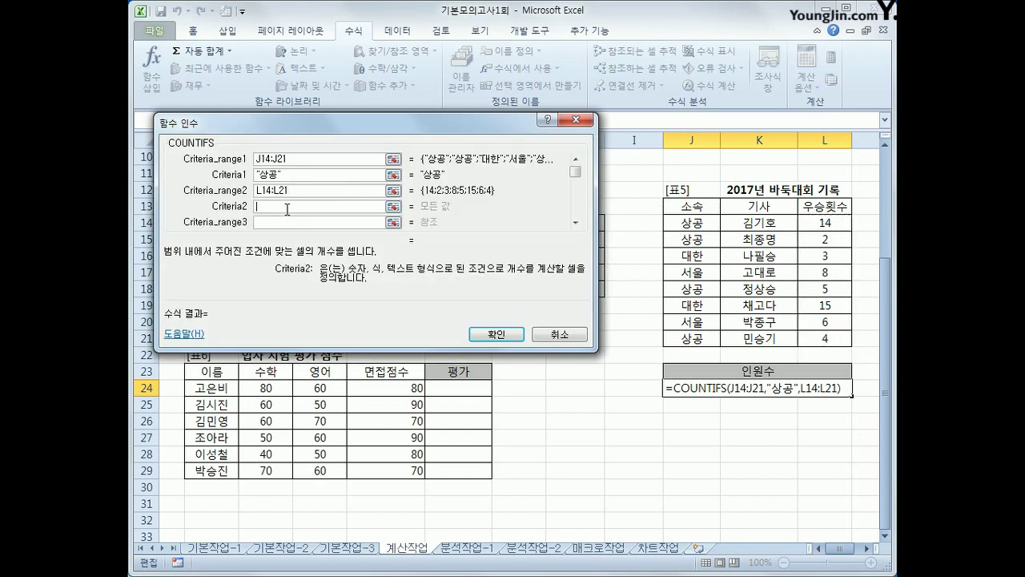
type(">=5")
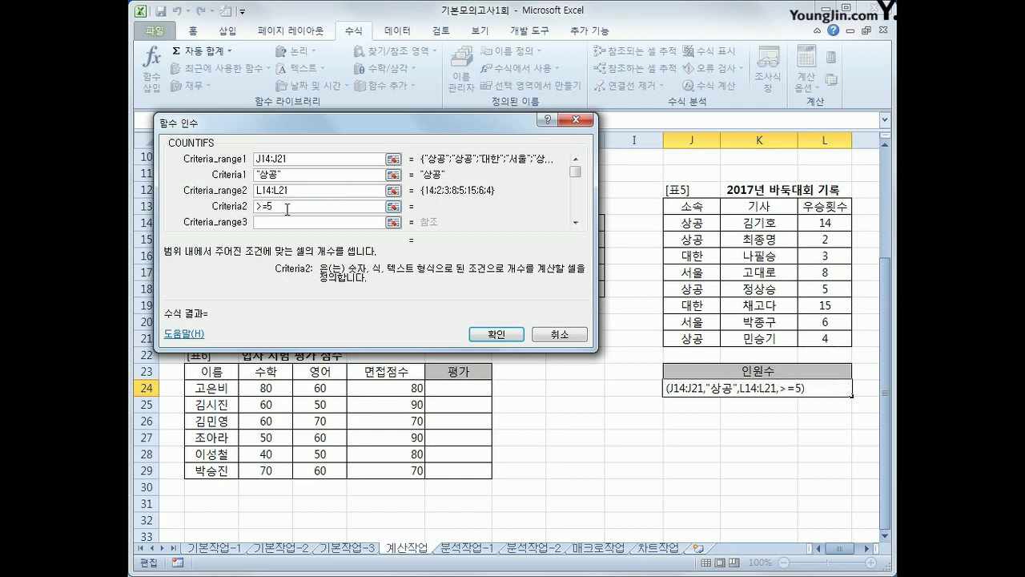
left_click(496, 333)
left_click_drag(697, 227, 831, 226)
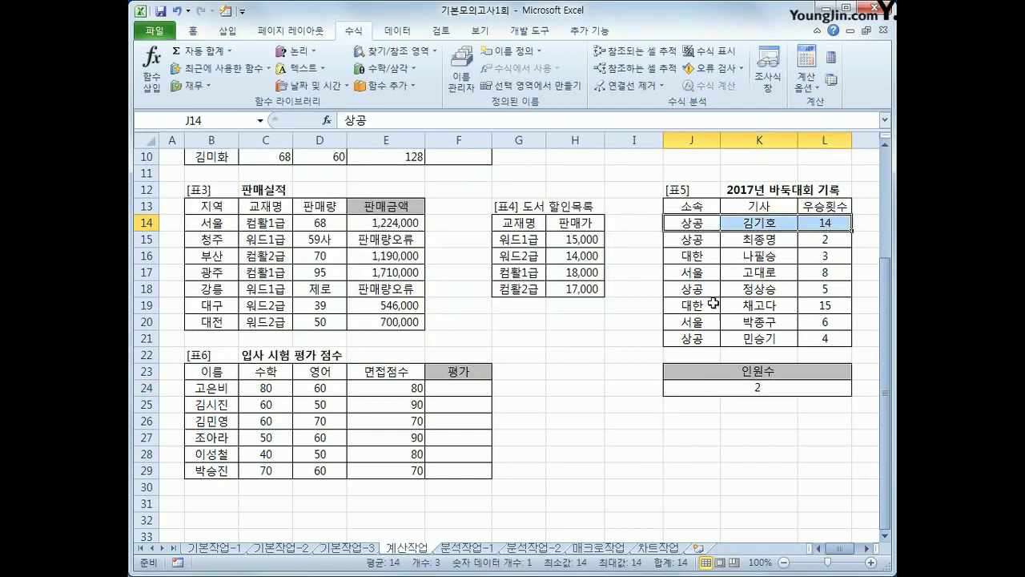
left_click_drag(713, 291, 814, 290, "ctrl")
Append &"명" to the COUNTIFS formula in J24.
double_click(779, 391)
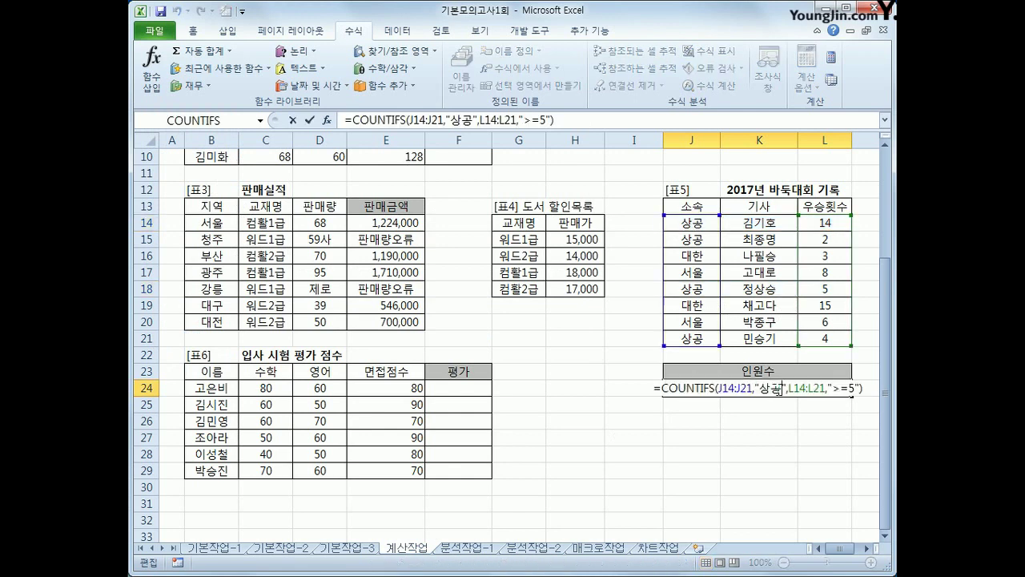
left_click(562, 119)
type("&\"")
type("au")
key("BackSpace")
key("BackSpace")
type("명\"")
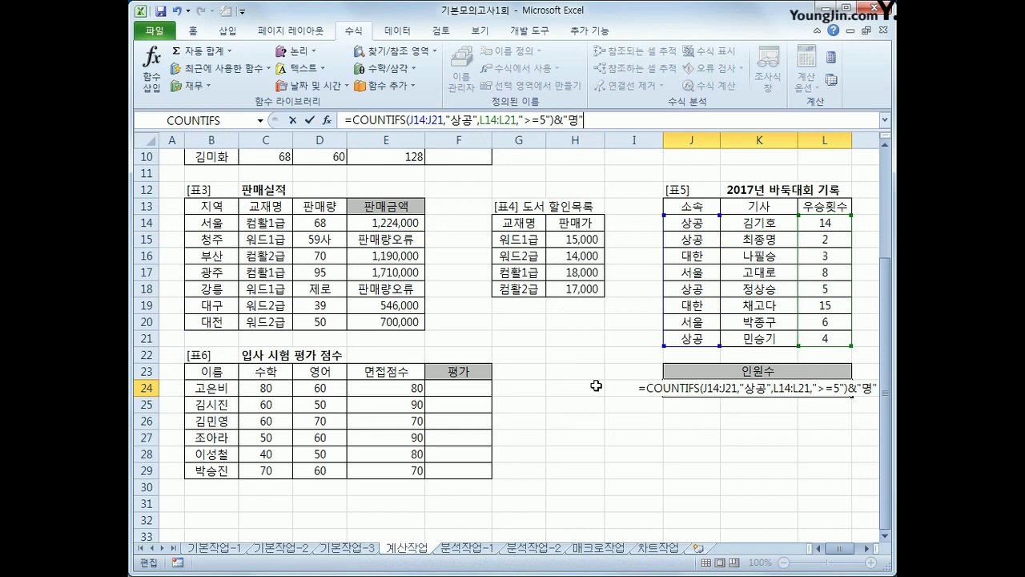
key("ctrl+Return")
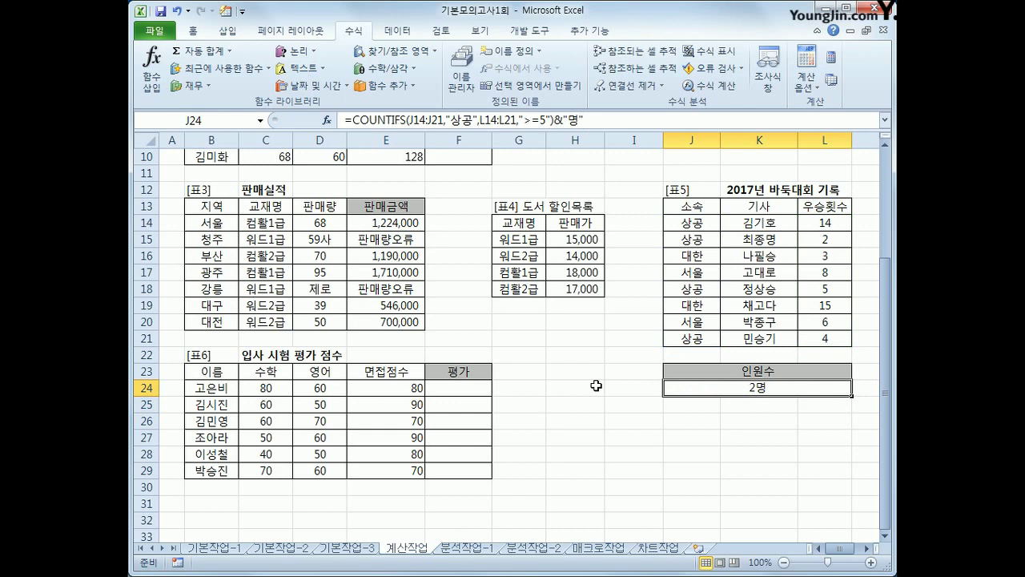
Examine the 수학, 영어 and 면접점수 scores of 표6 in rows 24 to 29 for the 평가 conditions.
left_click(458, 393)
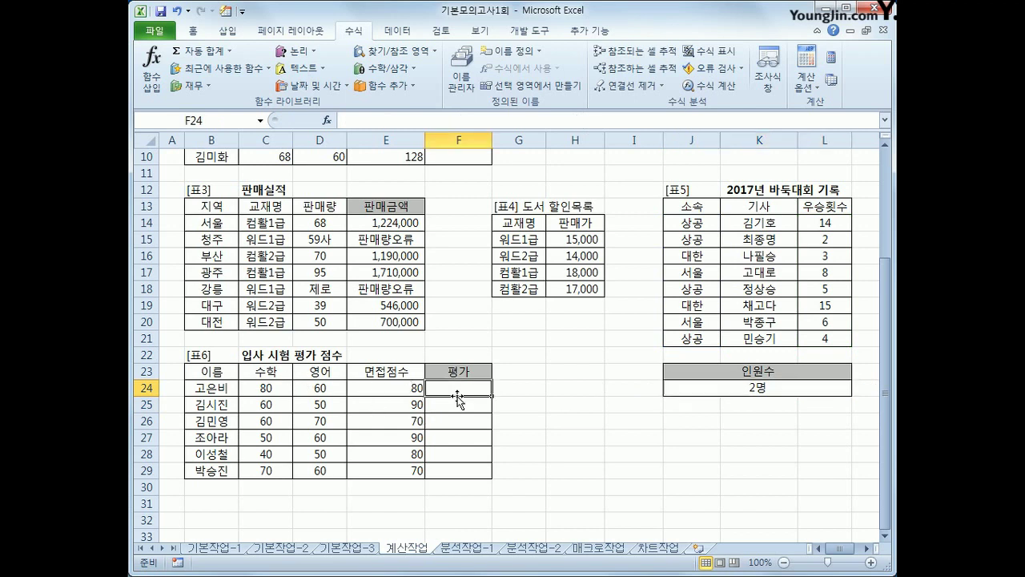
left_click(411, 384)
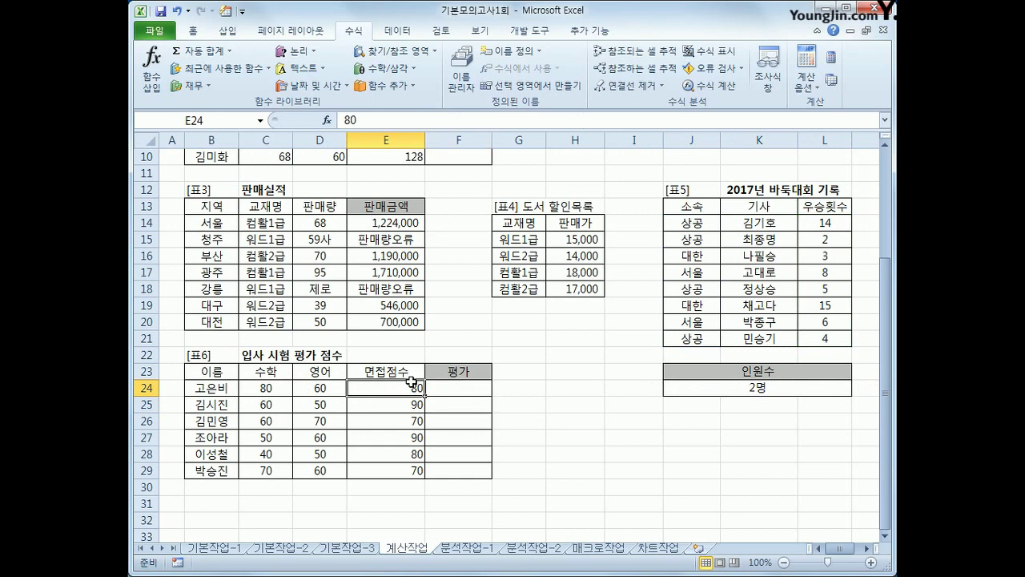
left_click(273, 385)
left_click(330, 388)
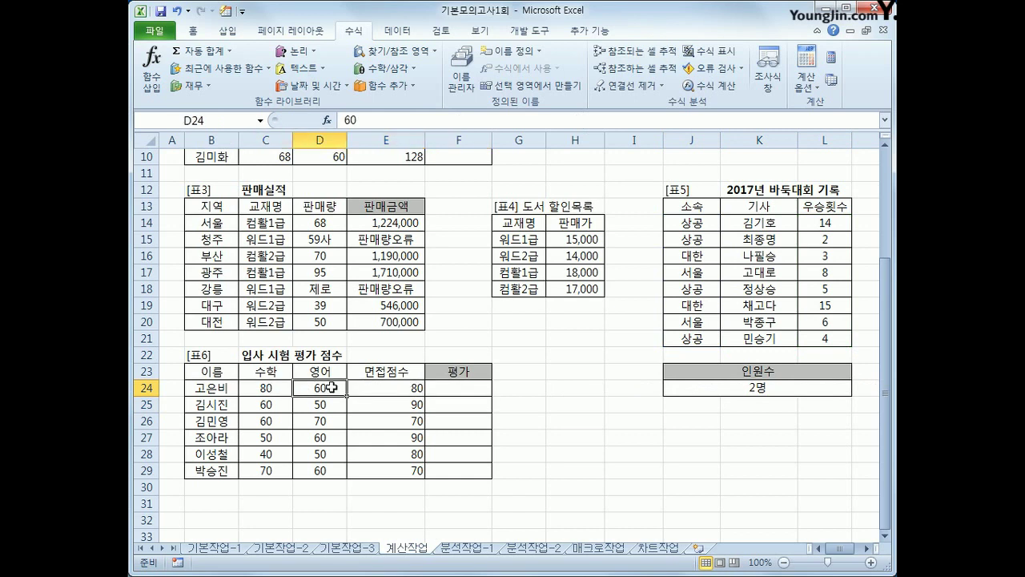
left_click(398, 387)
left_click_drag(398, 388, 398, 466)
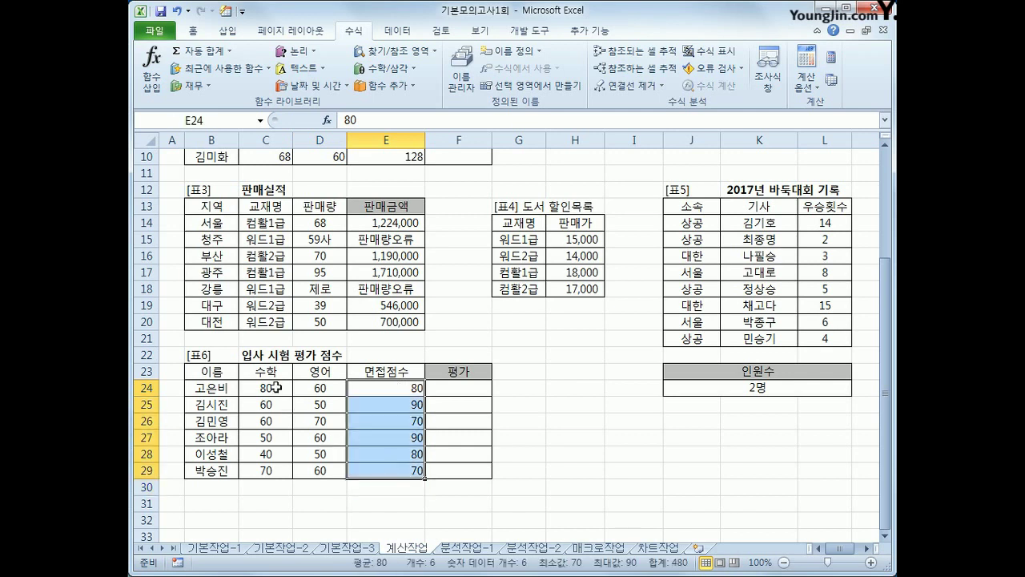
left_click_drag(276, 387, 320, 471)
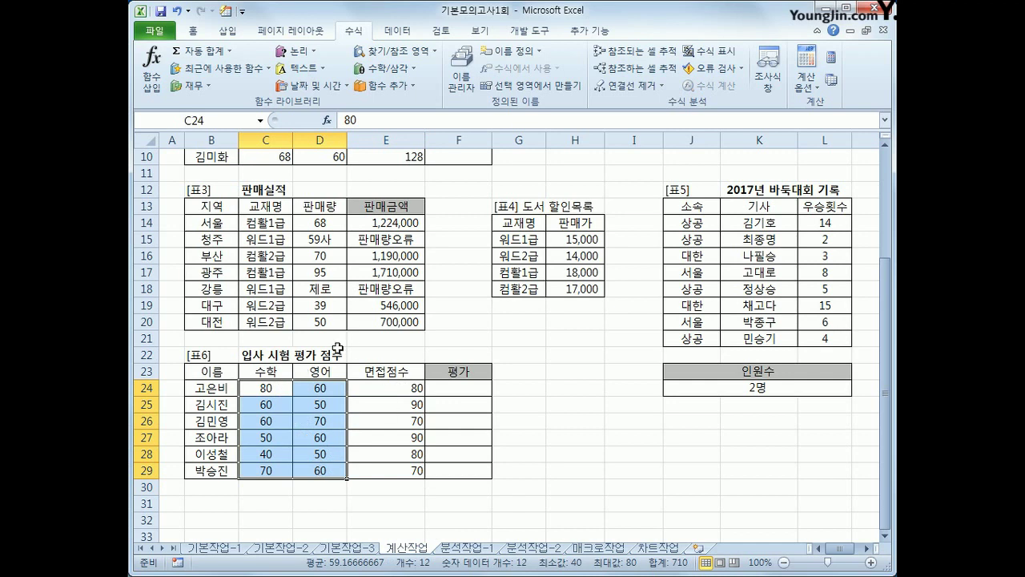
Enter =OR(C24>=70,D24>=70) in the first 평가 cell F24 of 표6.
left_click(459, 388)
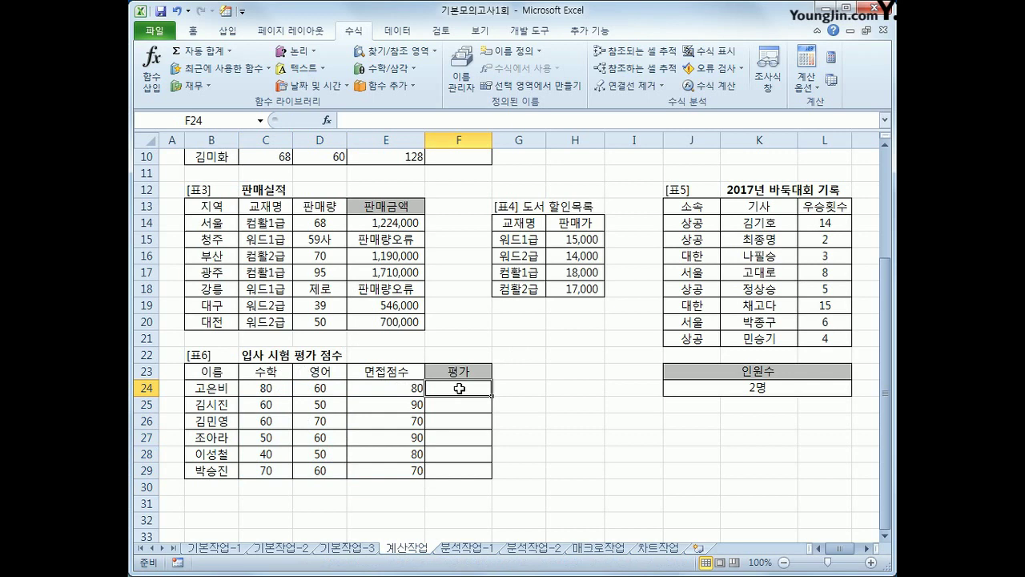
type("=and(")
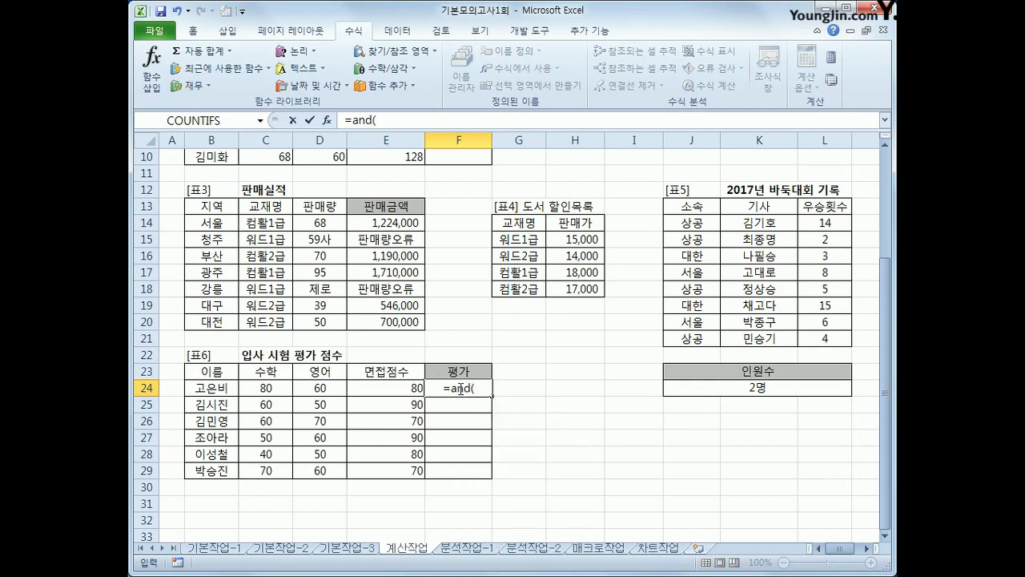
key("BackSpace")
key("BackSpace")
key("BackSpace")
key("BackSpace")
type("or(")
left_click(284, 387)
type(">=")
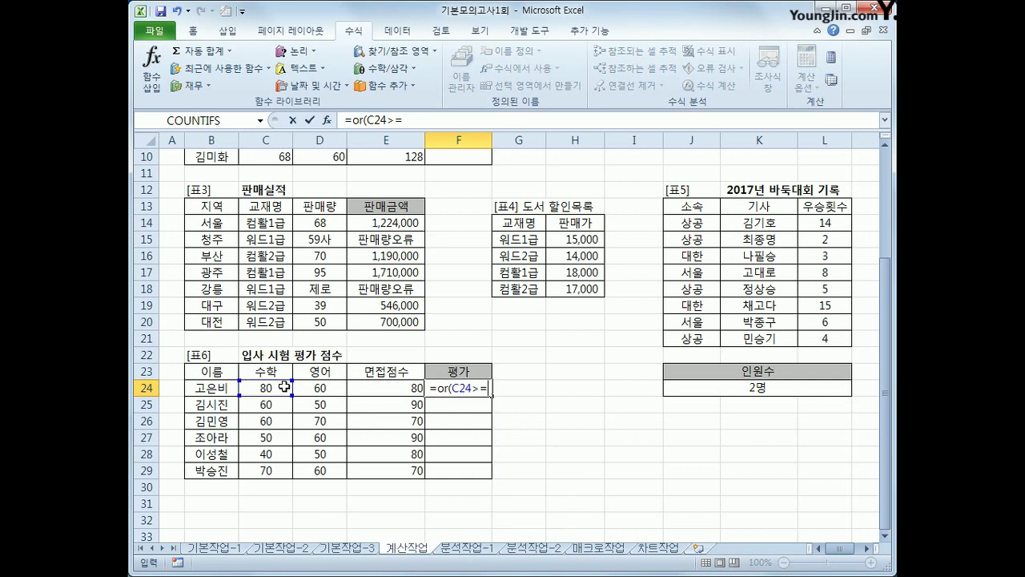
type("70")
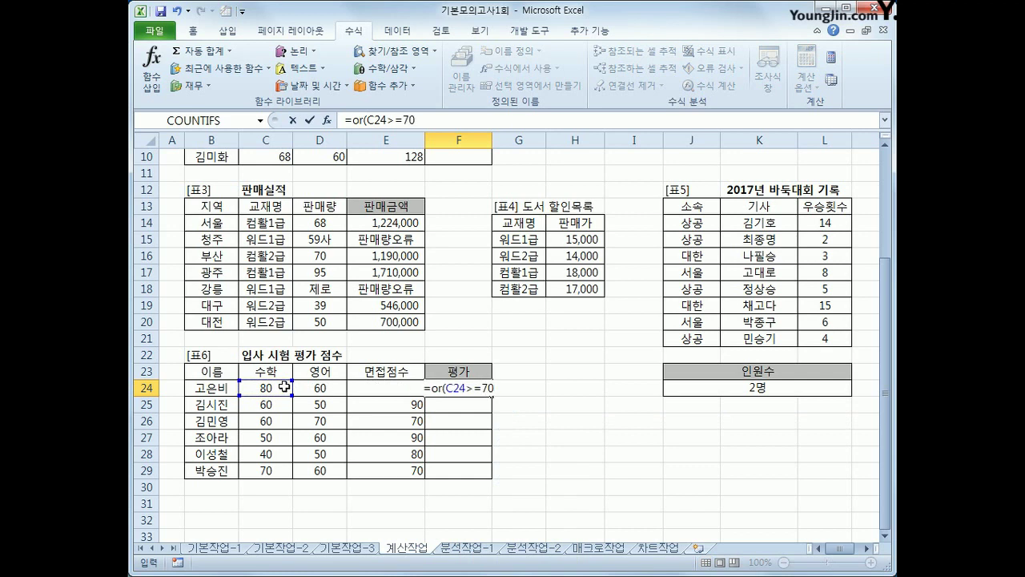
type(",D24>=70")
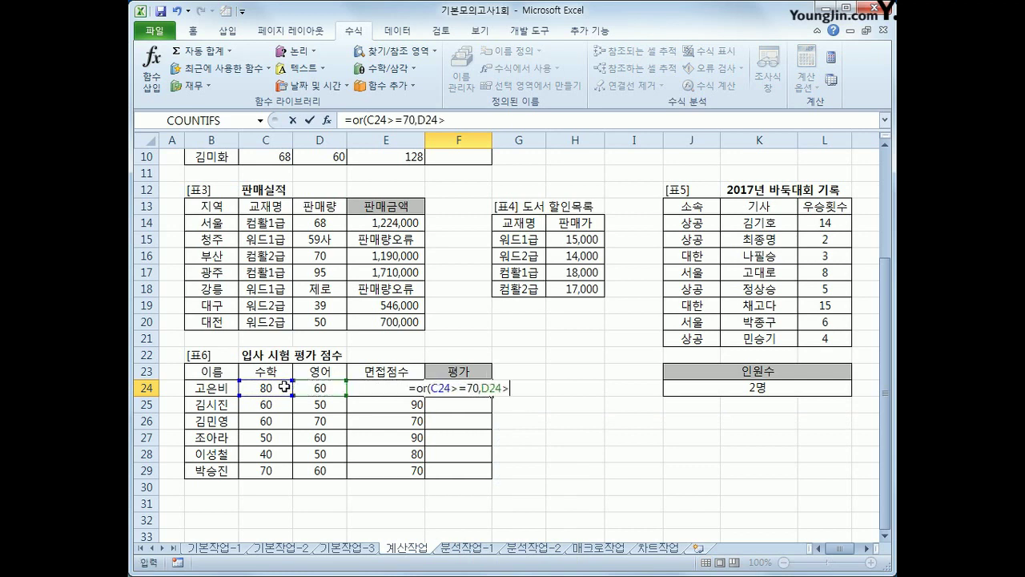
type(")")
key("Return")
key("Up")
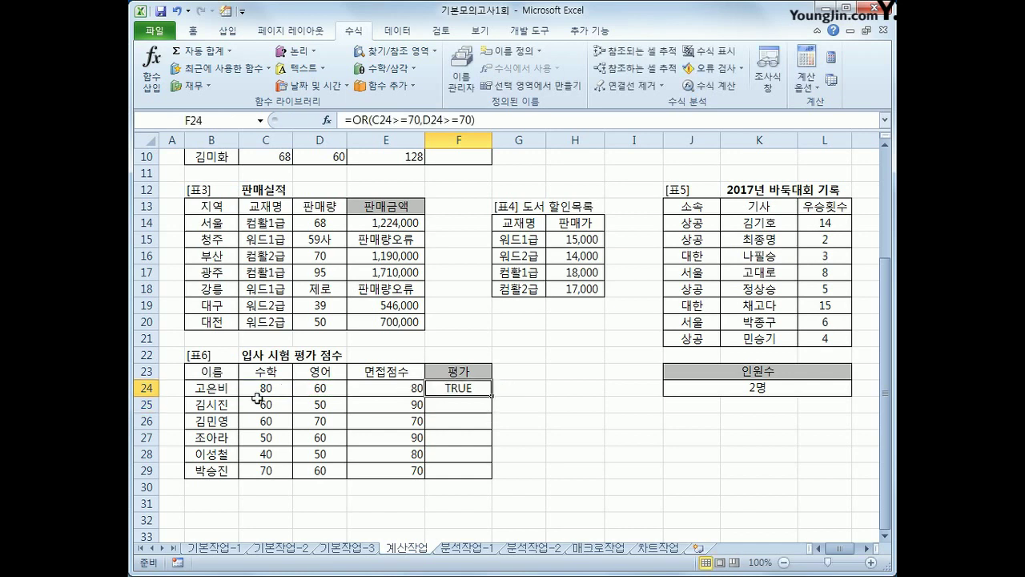
Check the 수학 score in C24 and fill the OR formula from F24 down to F29.
left_click(273, 389)
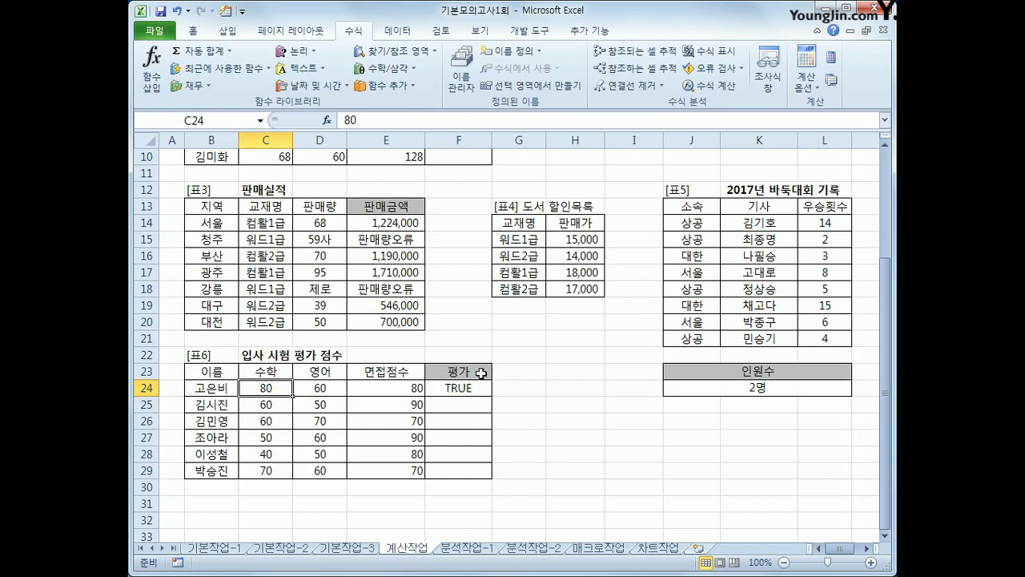
left_click(478, 386)
left_click_drag(492, 397, 481, 475)
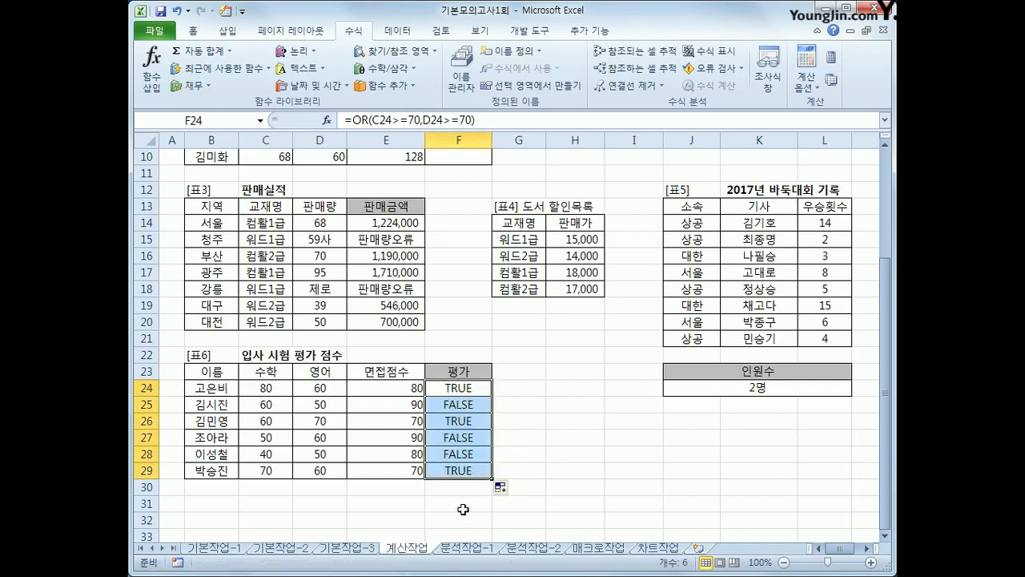
Compare the 평가 results in rows 25 to 29 with the 수학 and 영어 scores against the 70-point condition.
left_click(447, 406)
left_click(273, 406)
left_click(320, 405)
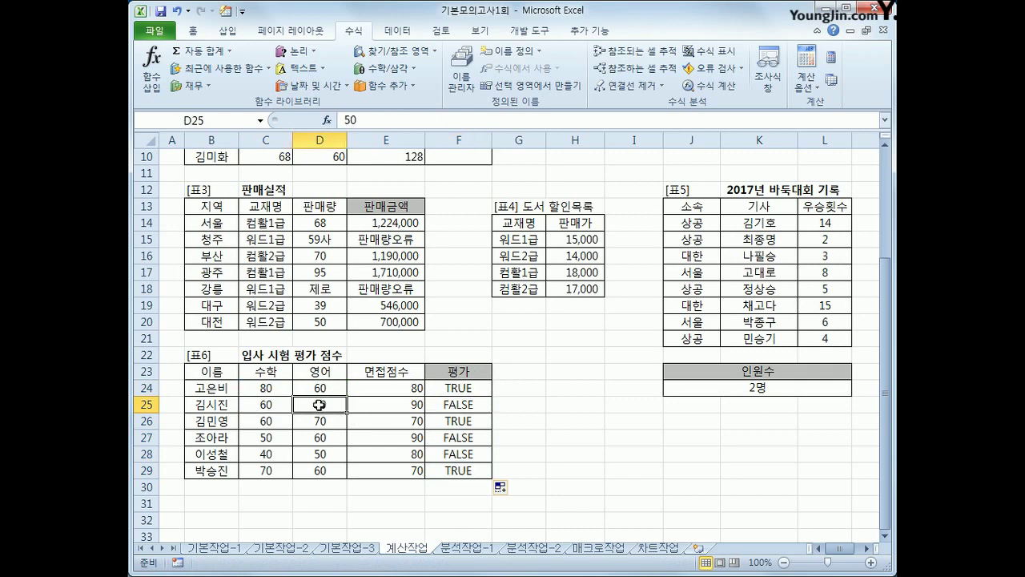
left_click(464, 437)
left_click_drag(276, 437, 318, 437)
left_click(454, 453)
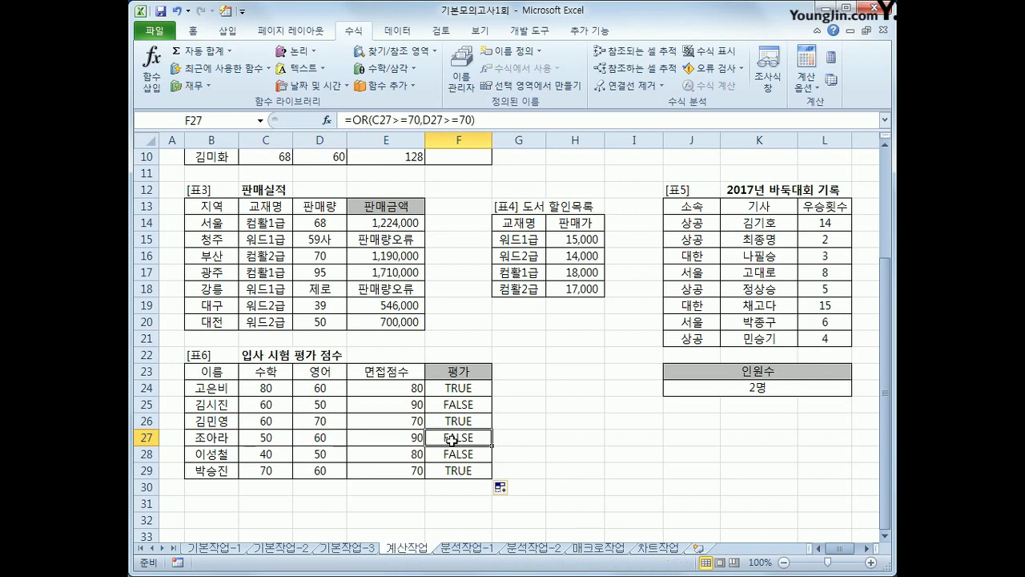
left_click(453, 472)
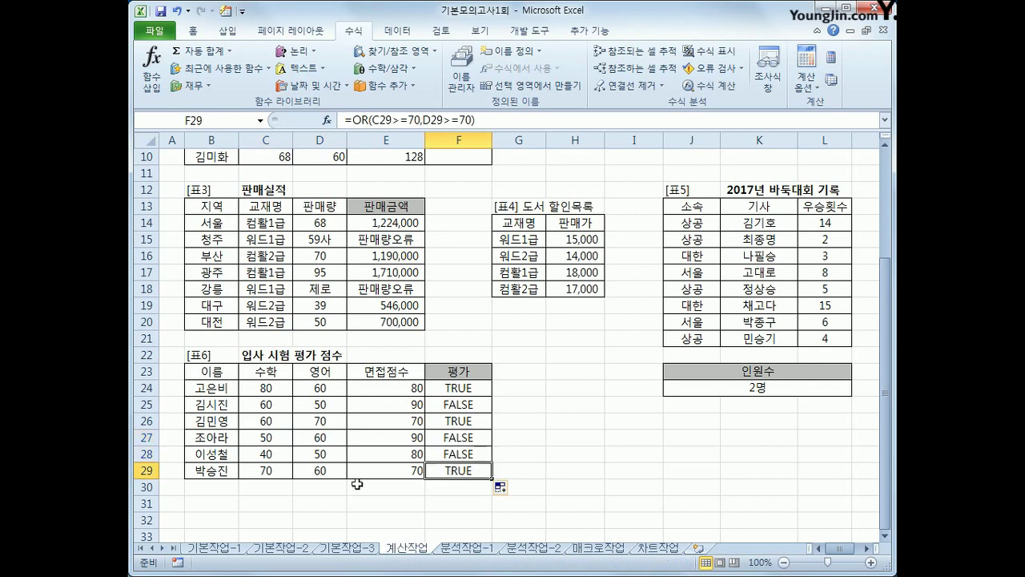
left_click(265, 468)
left_click(308, 470)
left_click(282, 426)
left_click(302, 423)
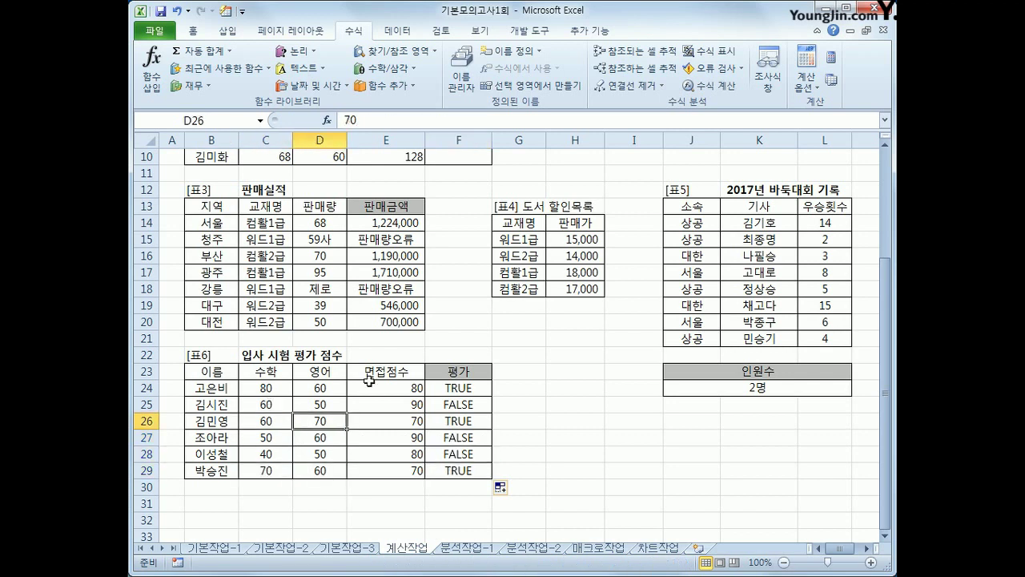
Wrap the OR formula in F24 in an AND function with the added 면접점수 condition E24>=70.
left_click(486, 391)
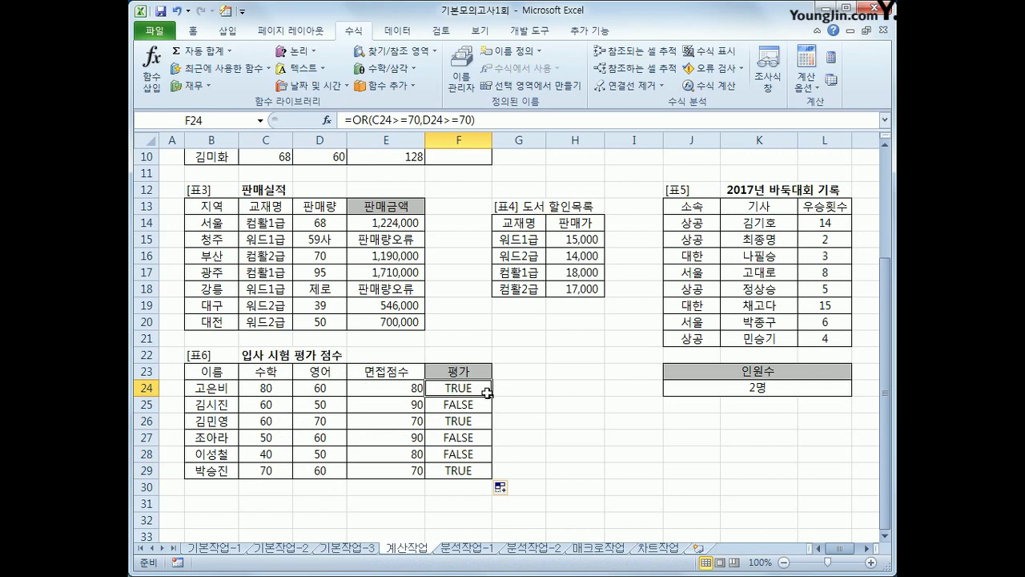
left_click(350, 120)
type("and(")
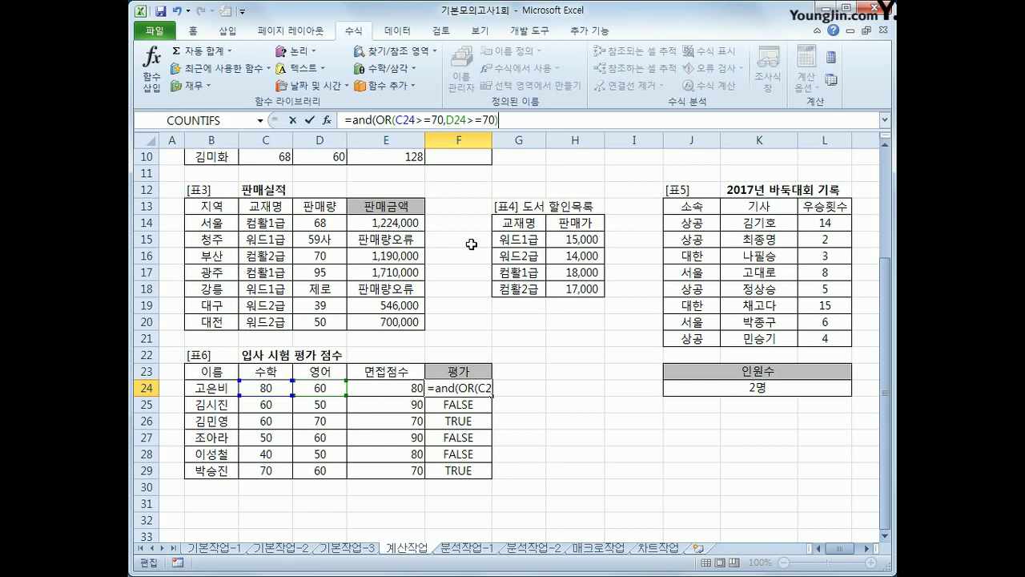
type(",")
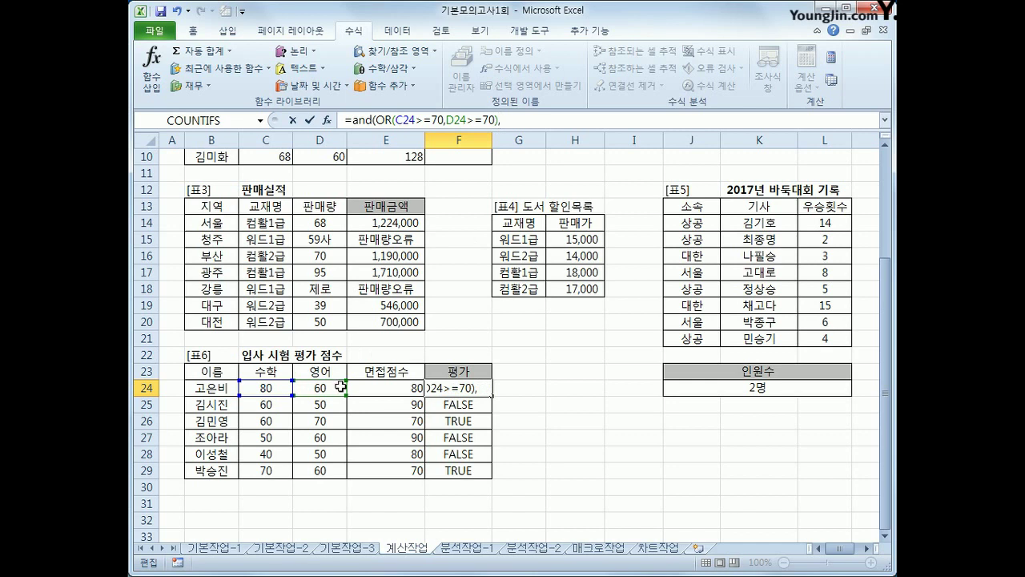
left_click(373, 388)
type(">=70)")
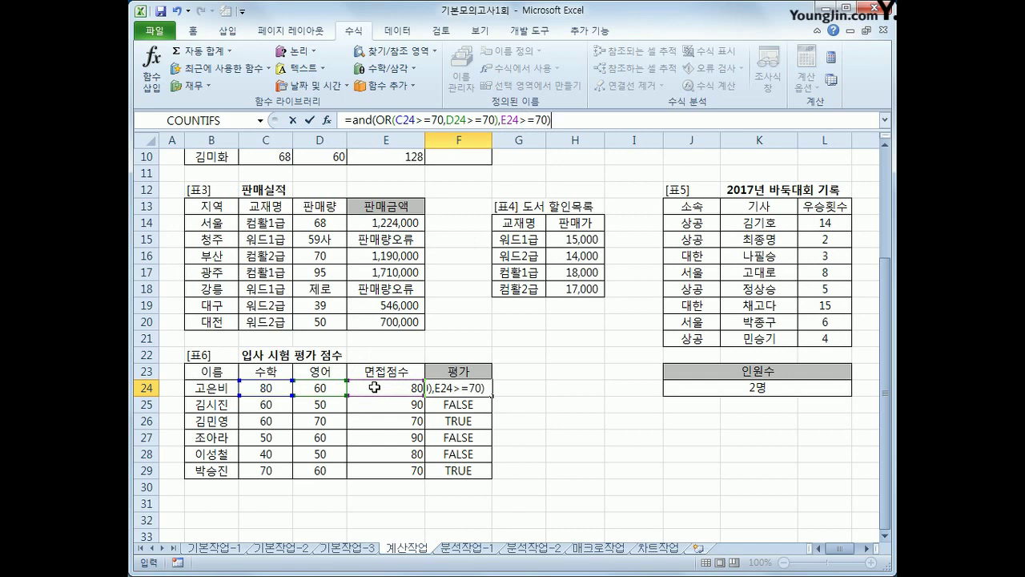
key("Return")
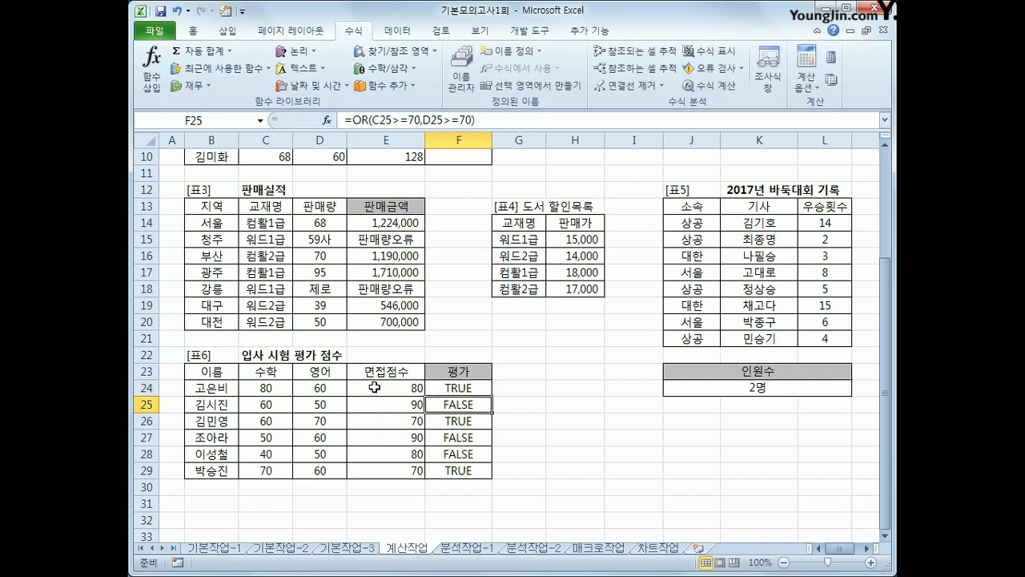
key("Up")
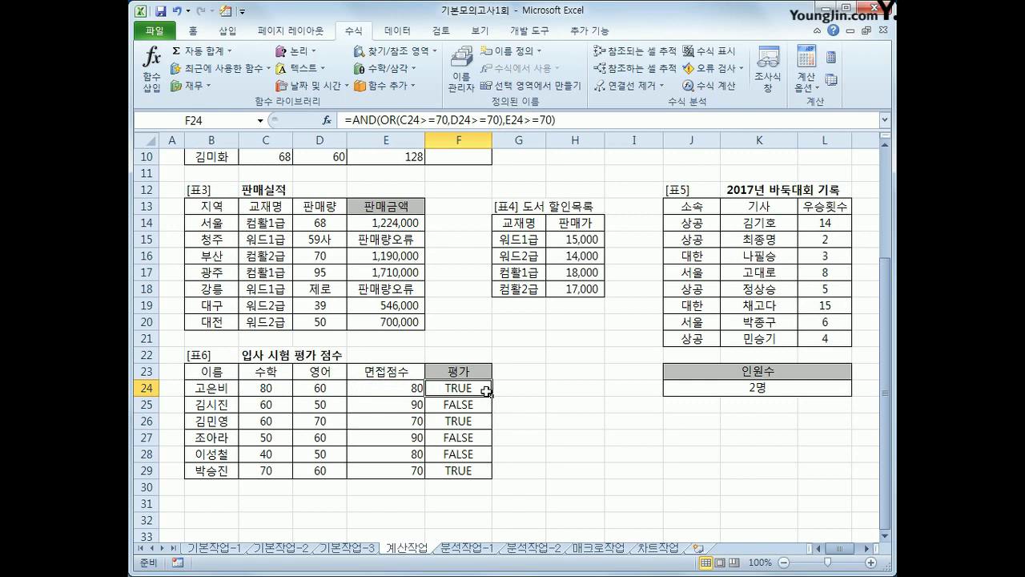
Fill the AND formula from F24 down to F29 and check it against the 면접점수 values in column E.
left_click_drag(491, 395, 491, 476)
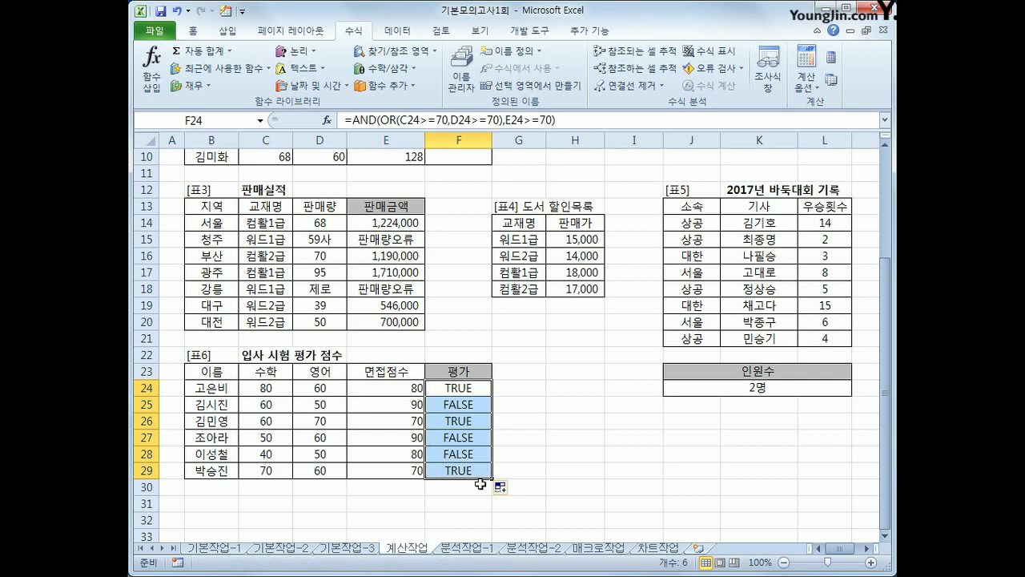
left_click(396, 470)
left_click(396, 453)
left_click(404, 408)
left_click(406, 389)
Insert IF( in front of the AND function in F24 so that it becomes the logical test.
left_click(458, 386)
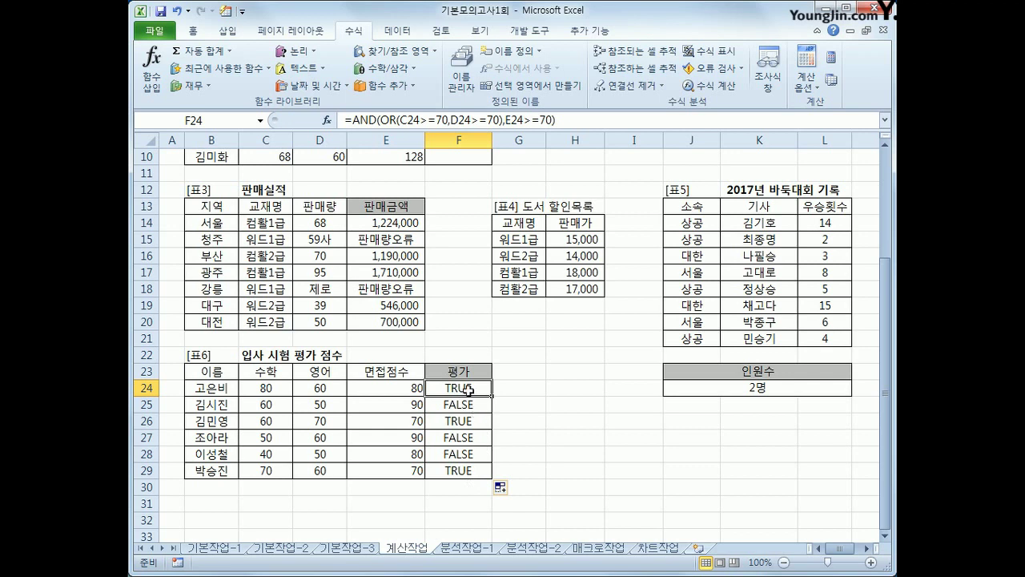
left_click(352, 120)
type("ㅑㄹ")
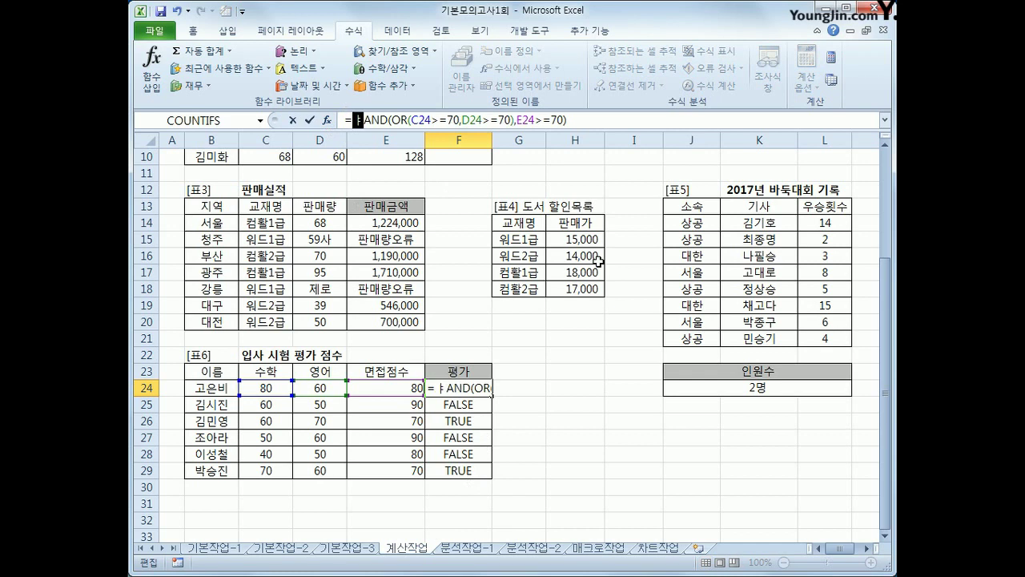
key("BackSpace")
key("BackSpace")
type("if(")
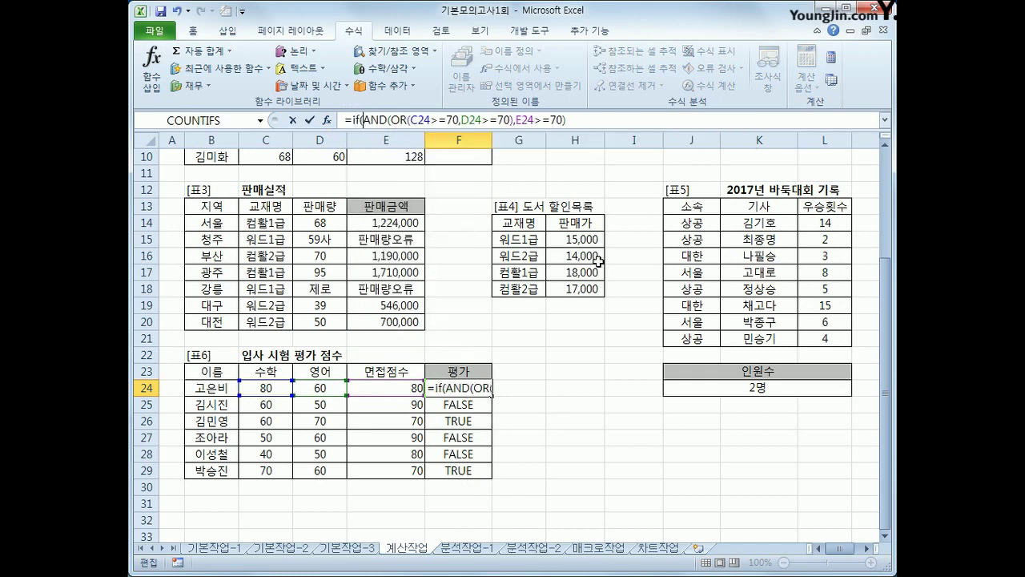
Complete the IF in F24 with "합격" for true and "" for false, and fill it down to F29.
left_click(578, 114)
type(",")
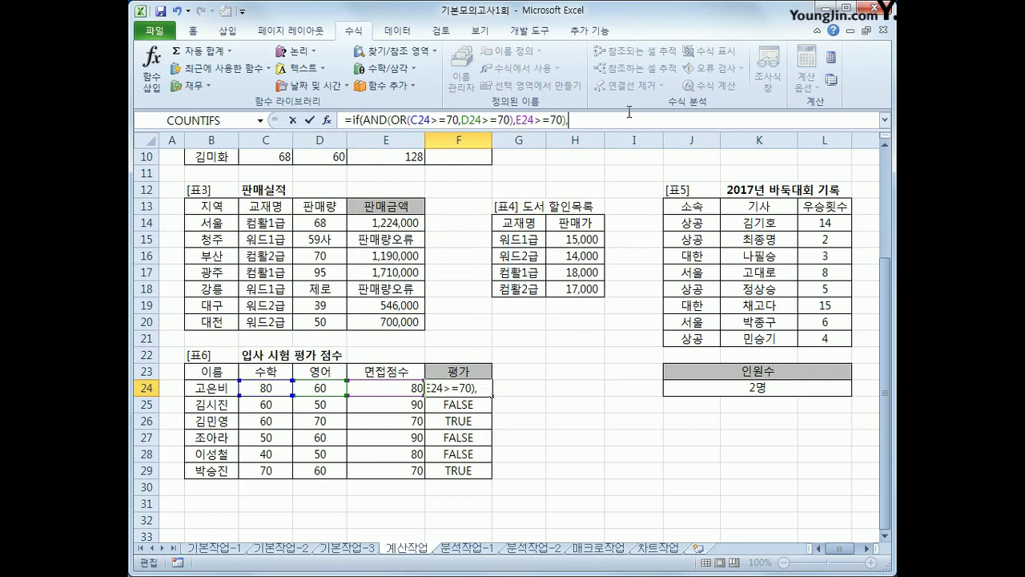
type("\"합격\",")
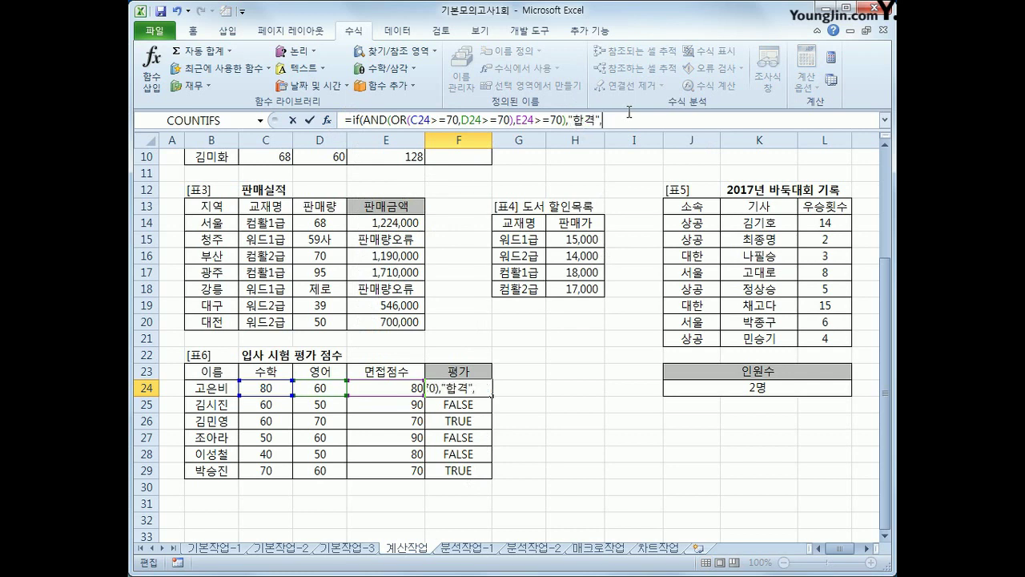
type("\"\")")
key("Return")
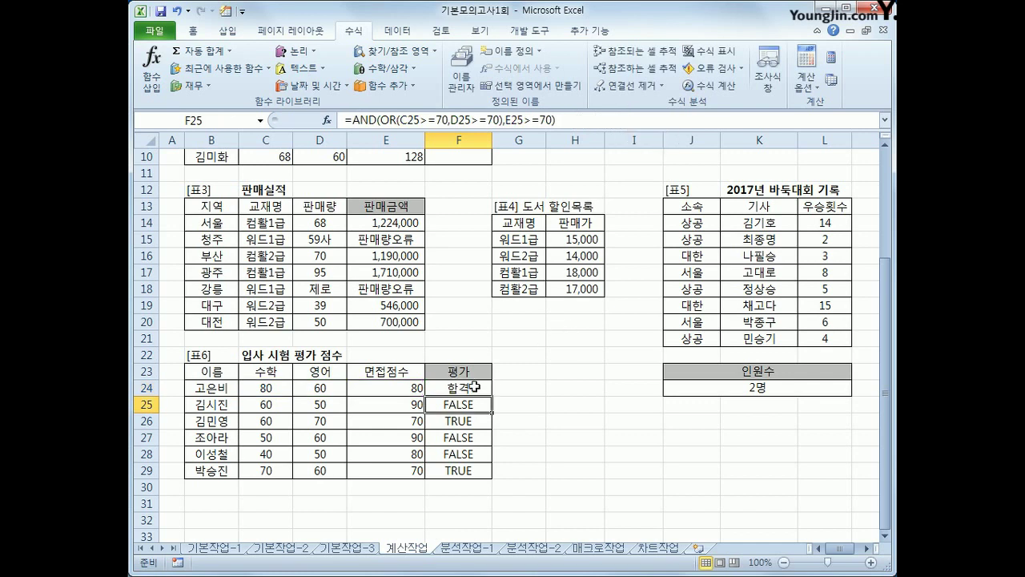
left_click(474, 387)
left_click_drag(492, 395, 486, 477)
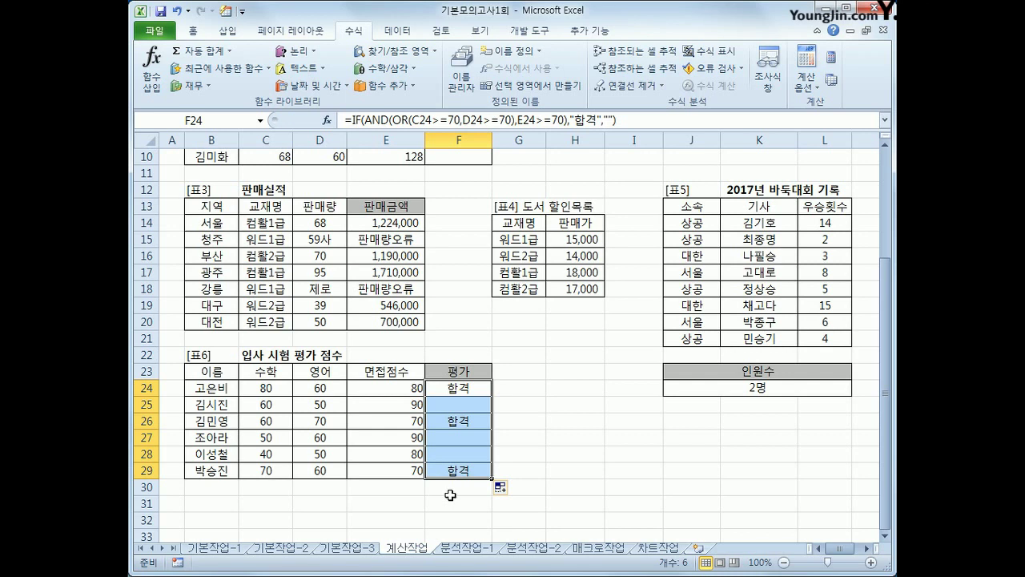
Switch to the 분석작업-1 sheet and examine the three branch tables and the column headings of 표4.
left_click(487, 548)
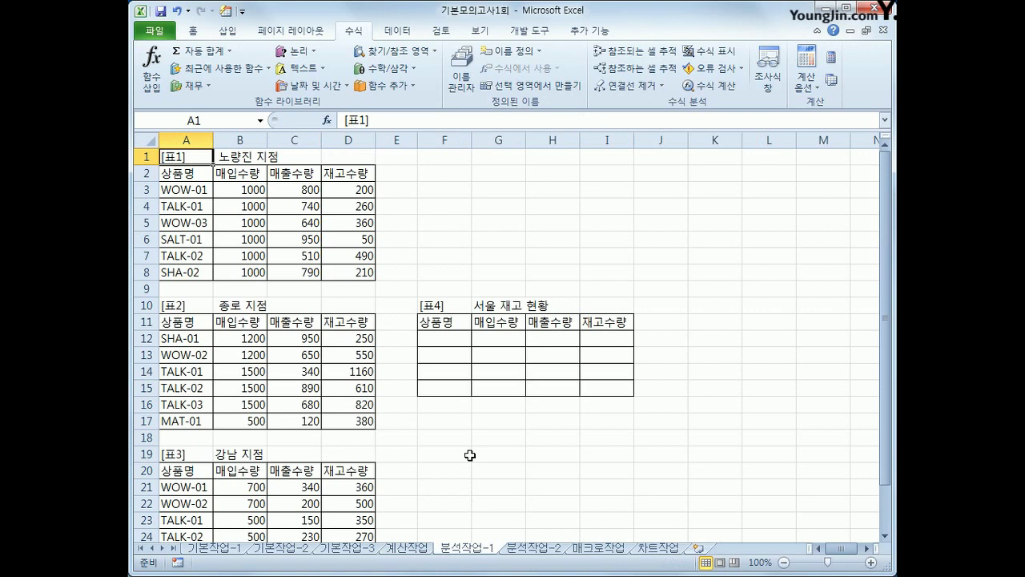
left_click(293, 237)
left_click(293, 354)
left_click(293, 484)
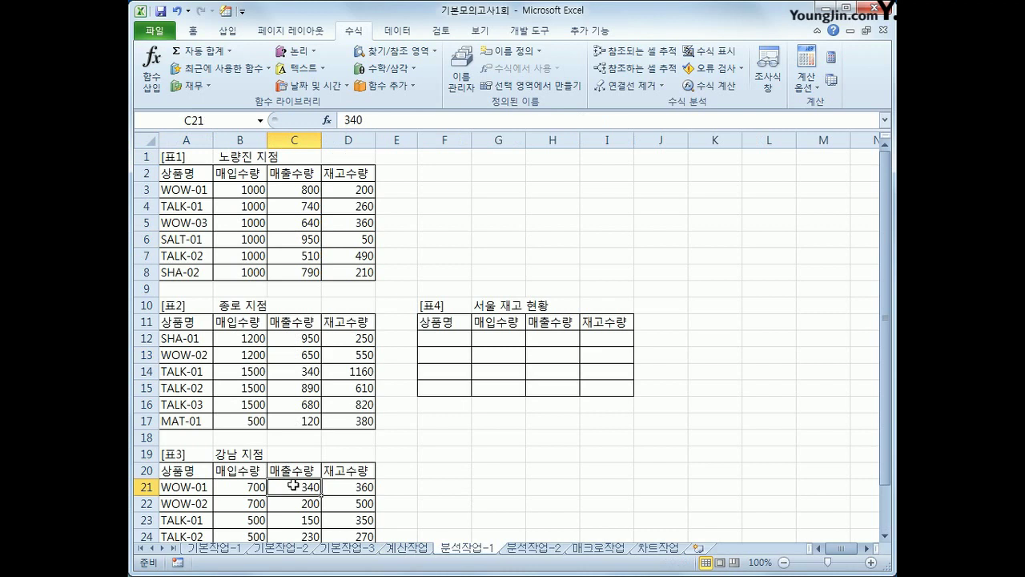
left_click(506, 331)
left_click(553, 324)
left_click(624, 324)
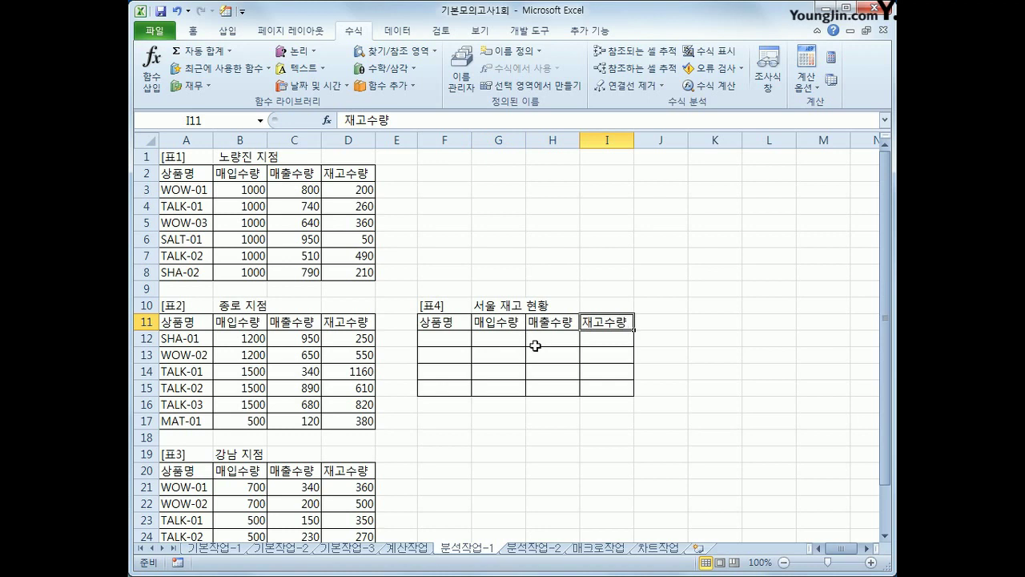
Enter the 상품명 criteria W*, T*, S* and M* in cells F12 to F15 of 표4.
left_click(442, 339)
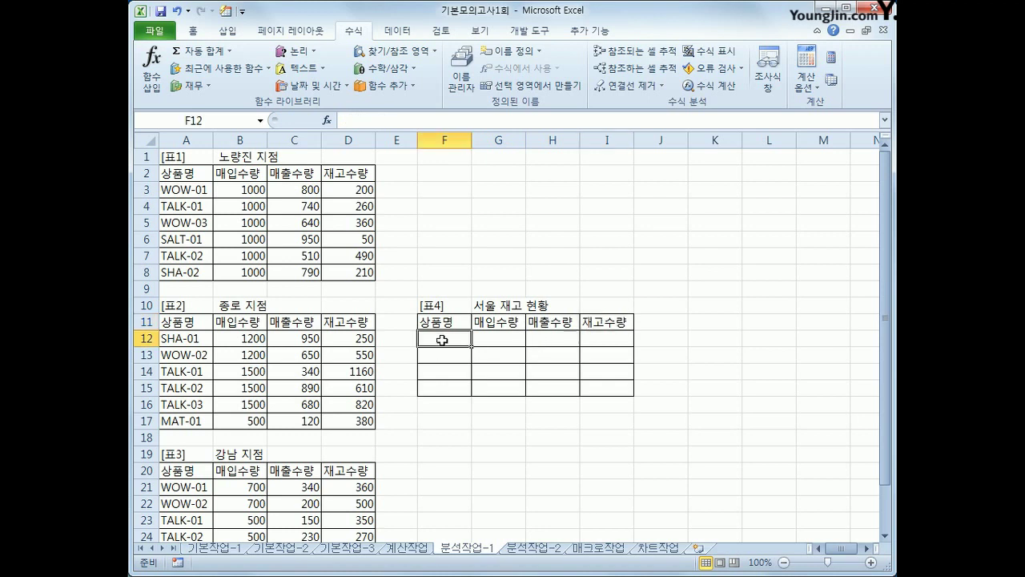
type("wㅐㅈ")
key("BackSpace")
key("BackSpace")
key("BackSpace")
type("W*")
key("Return")
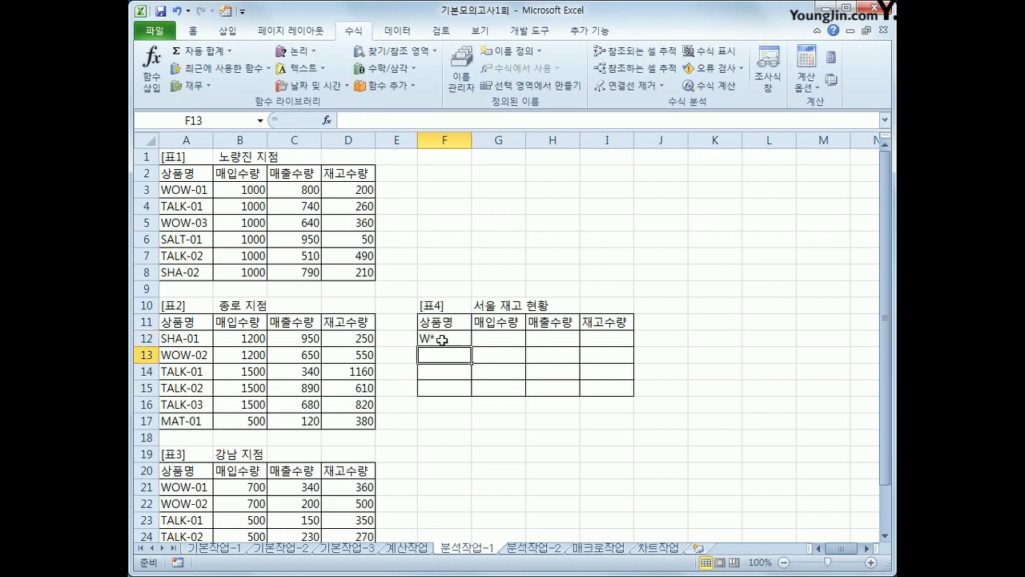
type("T*")
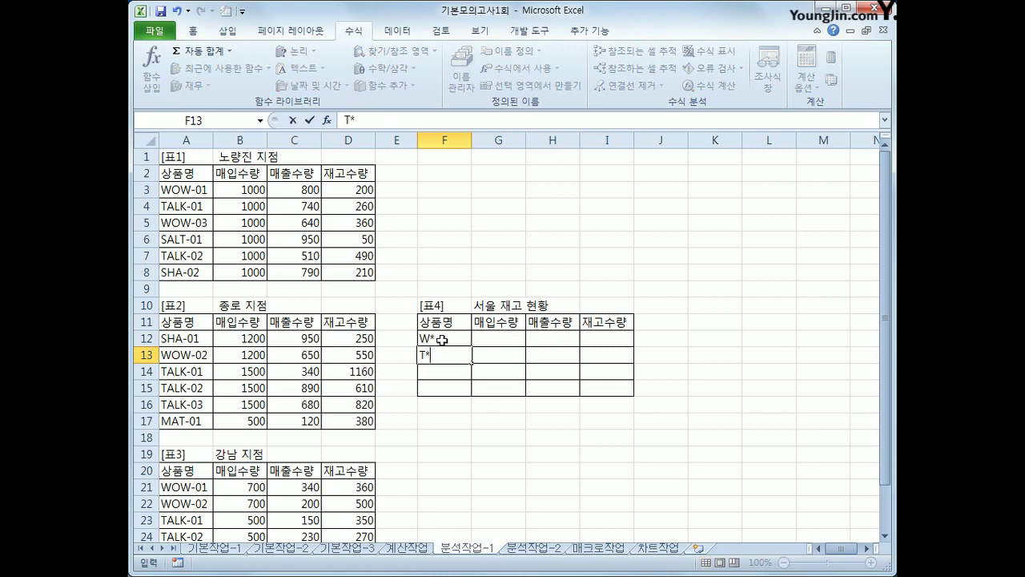
key("Return")
type("S*")
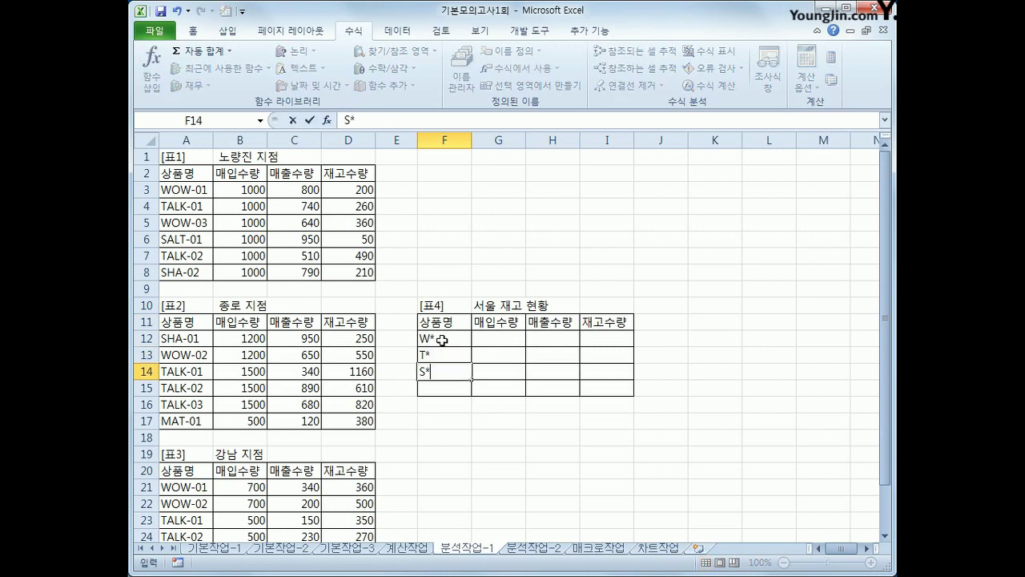
key("Return")
type("M*")
key("Return")
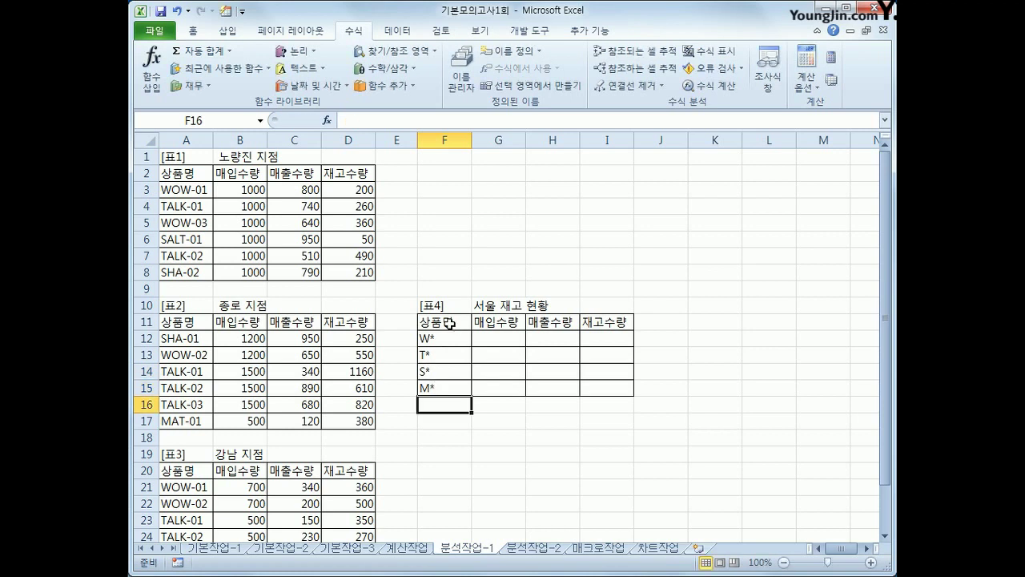
Start consolidating into F11:I15 of 표4 with the 합계 function and add the 노량진 지점 range A2:D8 as a reference.
left_click_drag(449, 323, 616, 390)
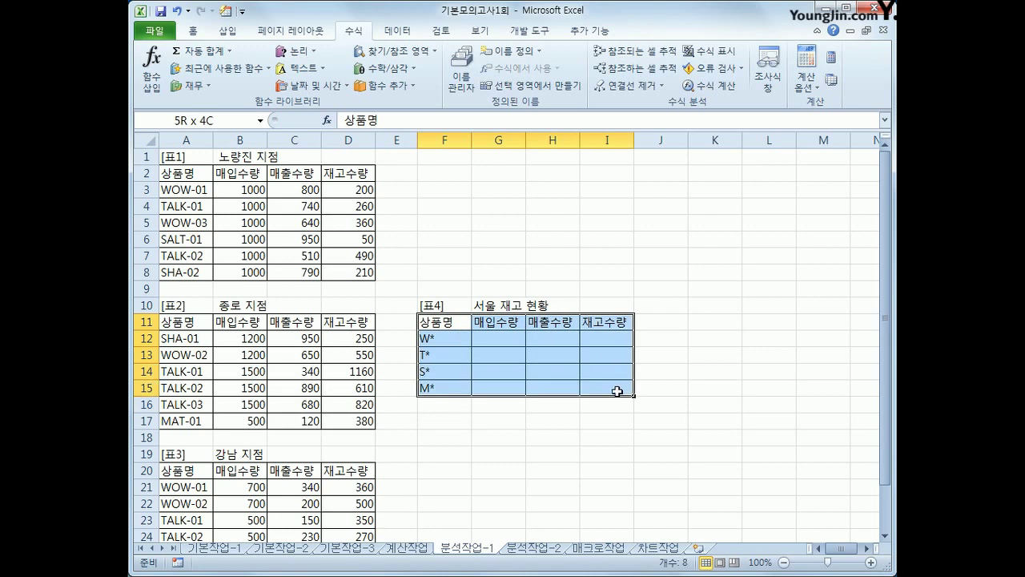
left_click_drag(616, 391, 617, 391)
left_click(398, 30)
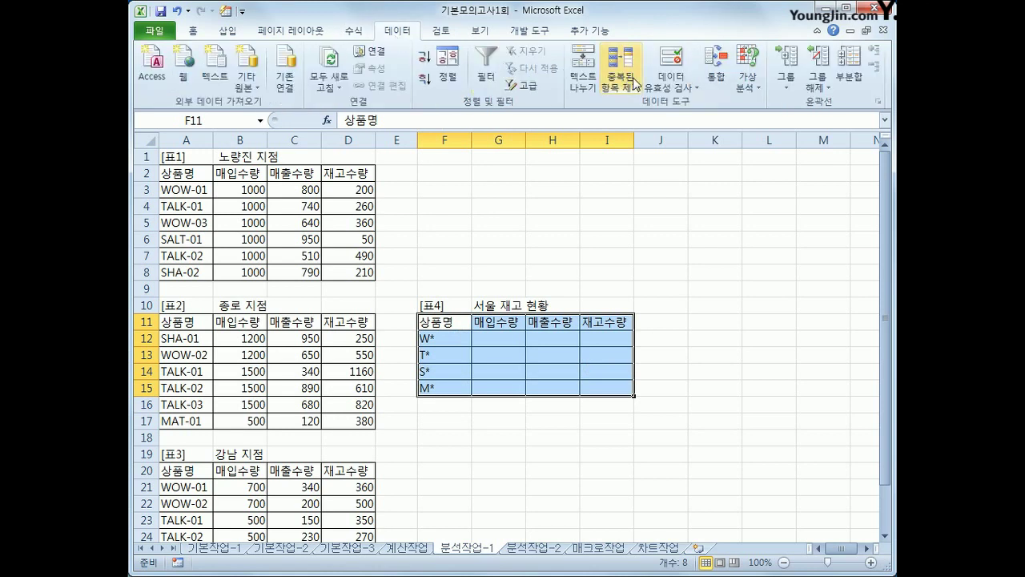
left_click(715, 71)
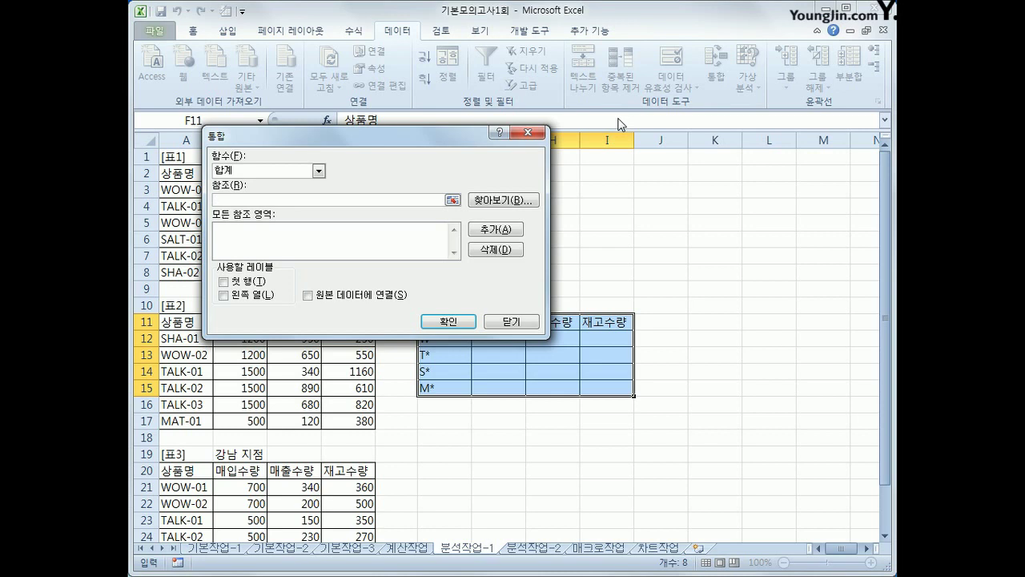
left_click_drag(350, 134, 587, 67)
left_click_drag(189, 171, 338, 272)
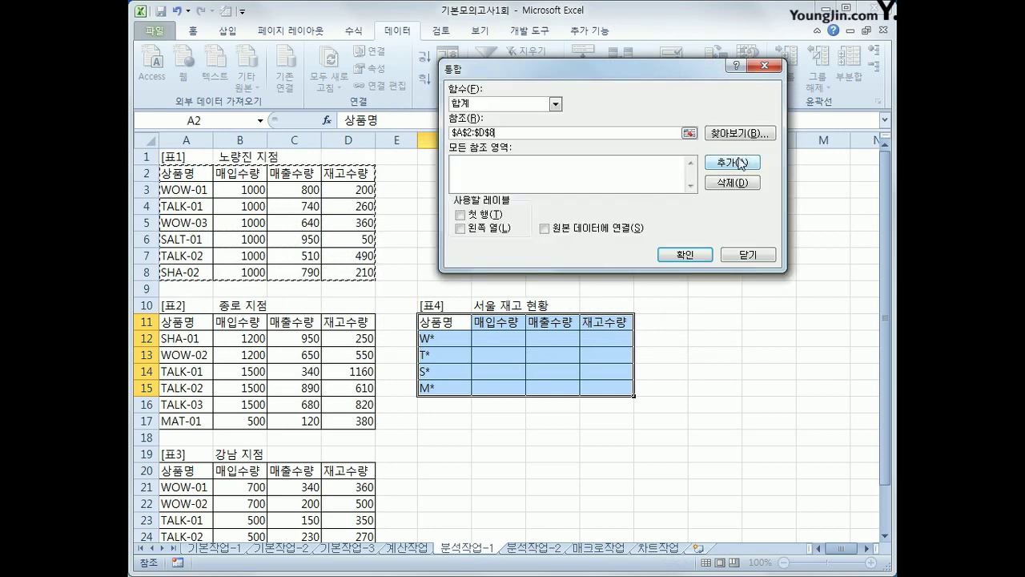
left_click(725, 164)
Add the 종로 지점 range A11:D17 and the 강남 지점 range A20:D26 to the consolidation references.
left_click(184, 320)
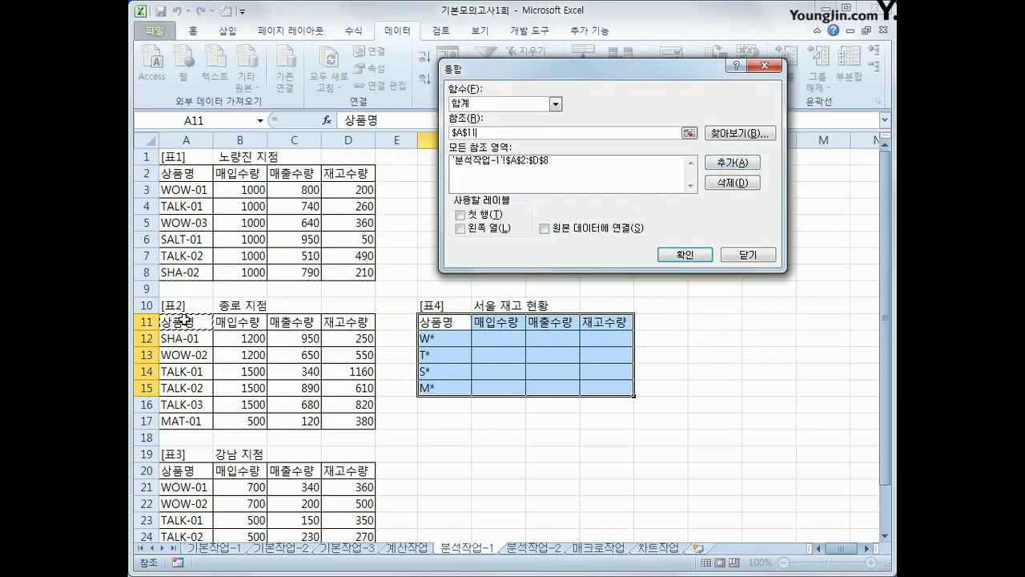
left_click_drag(184, 320, 334, 416)
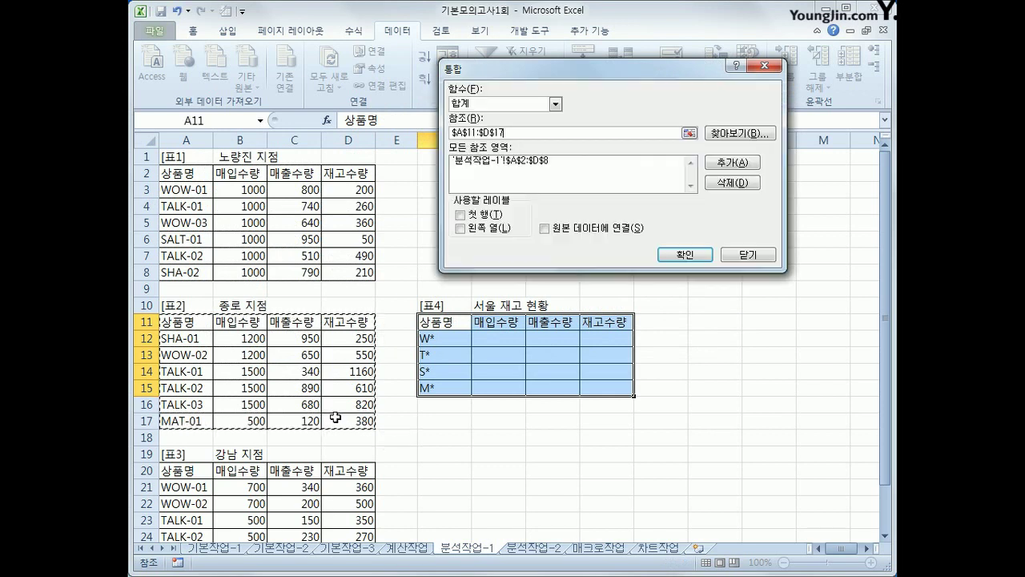
left_click(723, 162)
left_click_drag(173, 470, 345, 511)
left_click(731, 165)
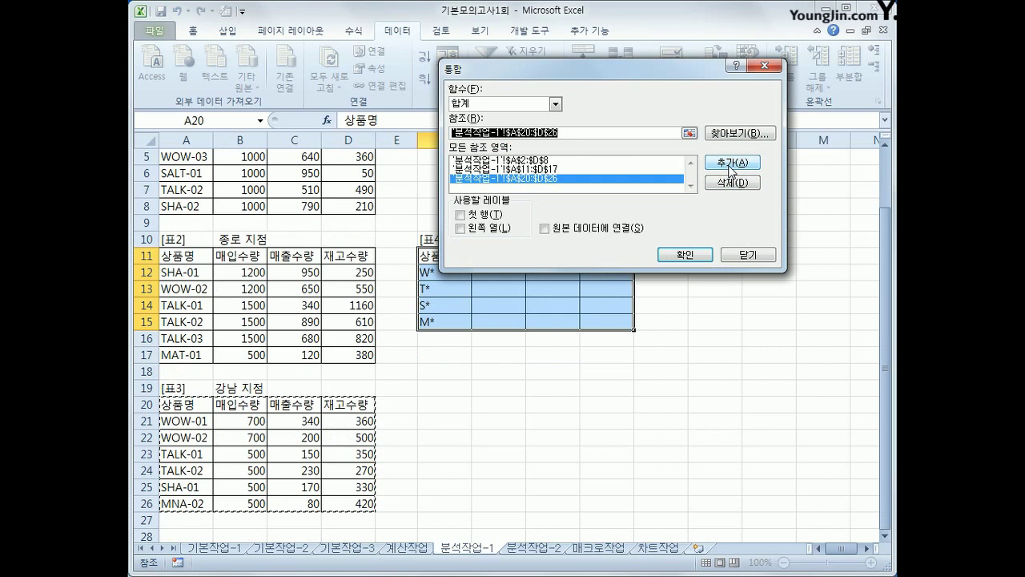
Use 첫 행 and 왼쪽 열 as consolidation labels and fill 표4 with the consolidated quantities.
left_click(488, 216)
left_click(487, 231)
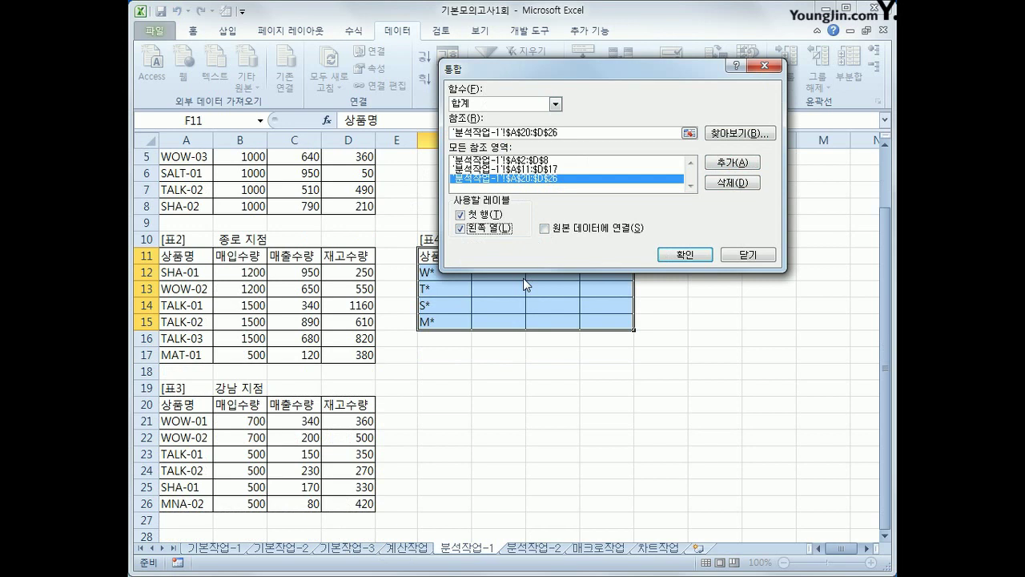
left_click(685, 255)
Review the consolidated quantities in 표4 for each 상품명 criterion against the branch tables.
left_click(624, 322)
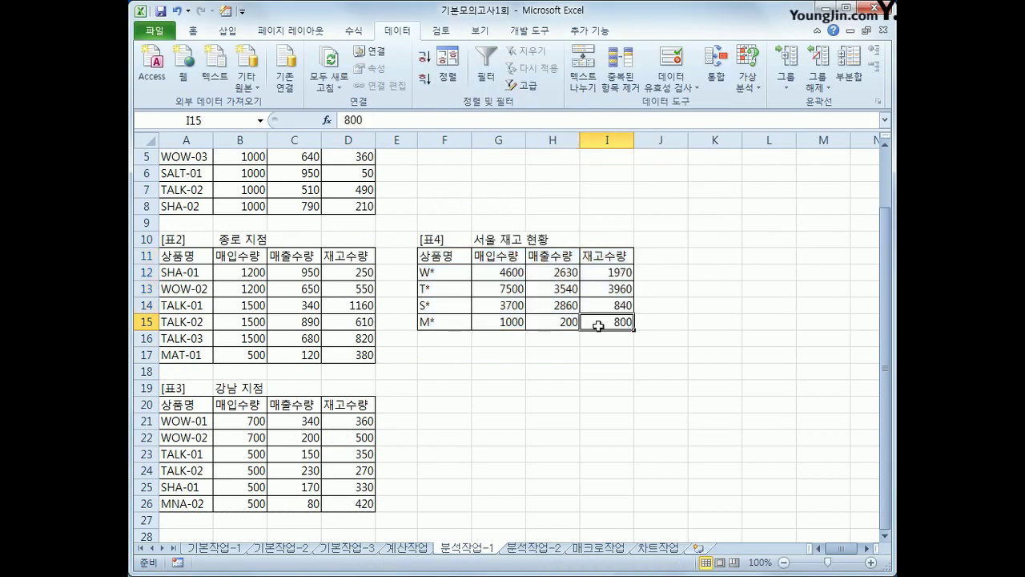
left_click(466, 273)
left_click(450, 303)
left_click(457, 287)
left_click(457, 308)
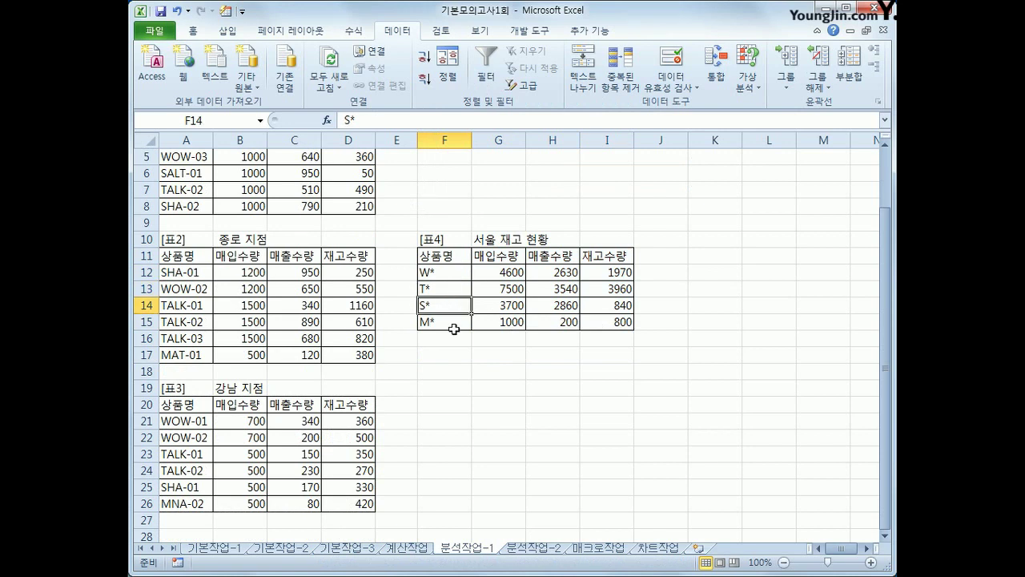
left_click(454, 324)
scroll(460, 308, "up", 2)
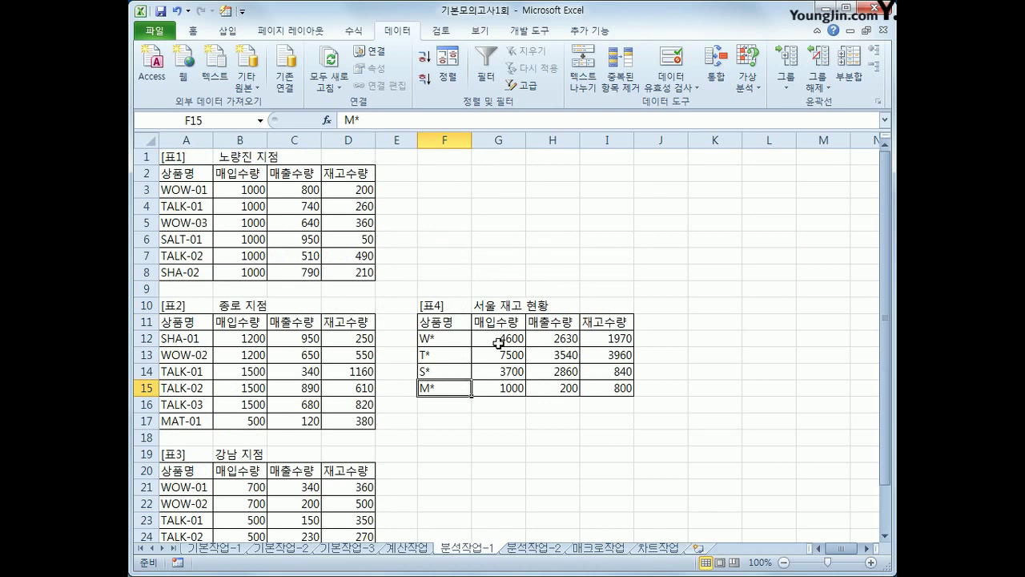
Switch to the 분석작업-2 sheet and examine the 순이익 계산 cells C3:C8 and the 판매가 and 판매량 values of the lower table.
left_click(535, 548)
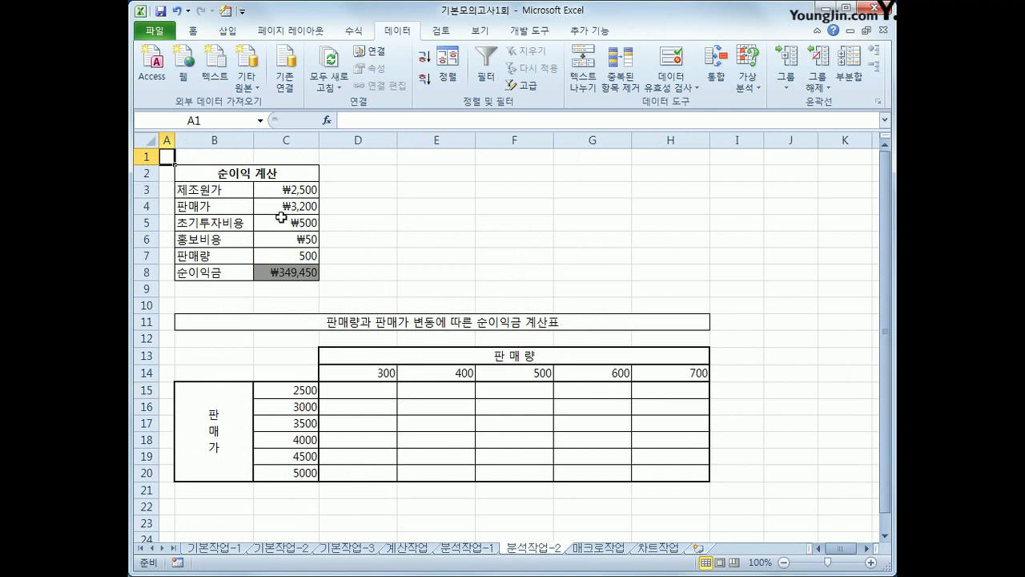
left_click(285, 193)
left_click(288, 205)
left_click(299, 224)
left_click(307, 237)
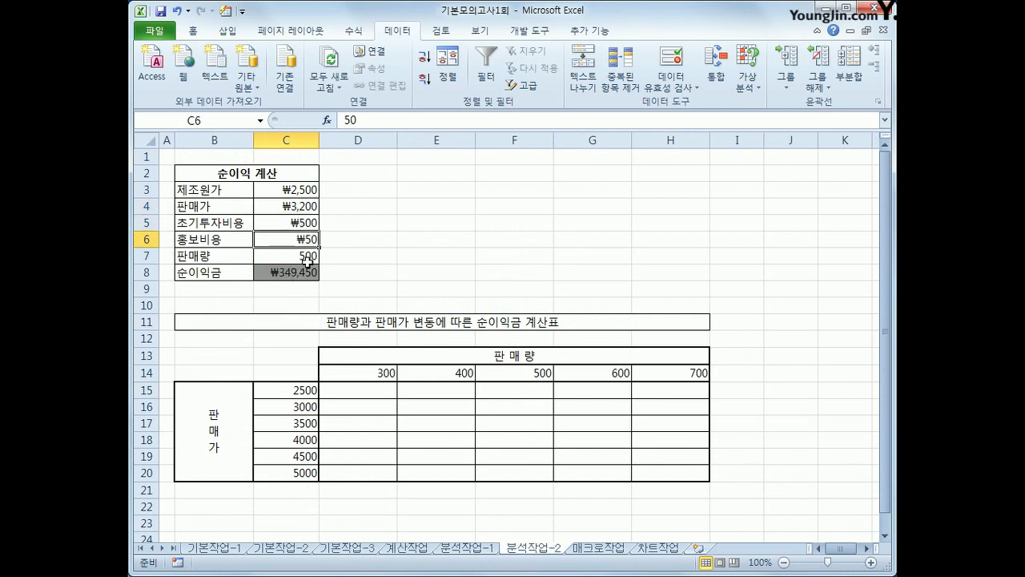
left_click(308, 258)
left_click(305, 273)
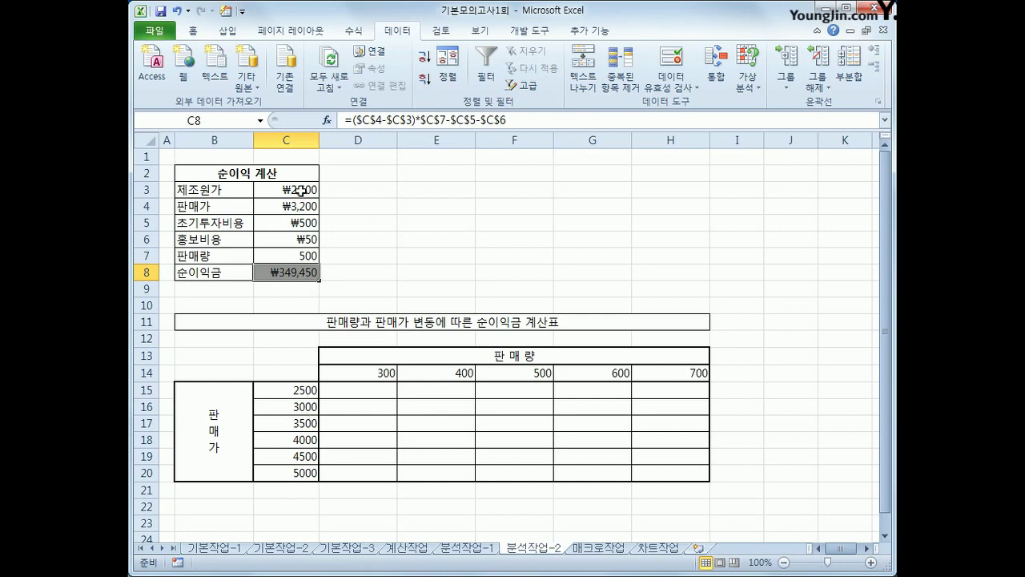
left_click(305, 385)
left_click(302, 473)
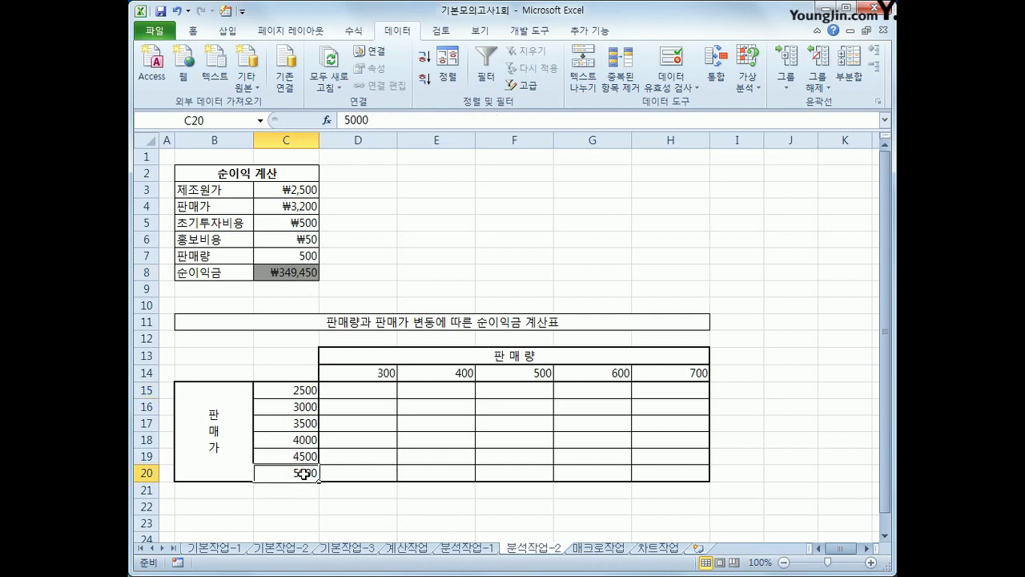
left_click(301, 256)
left_click(374, 373)
left_click(705, 373)
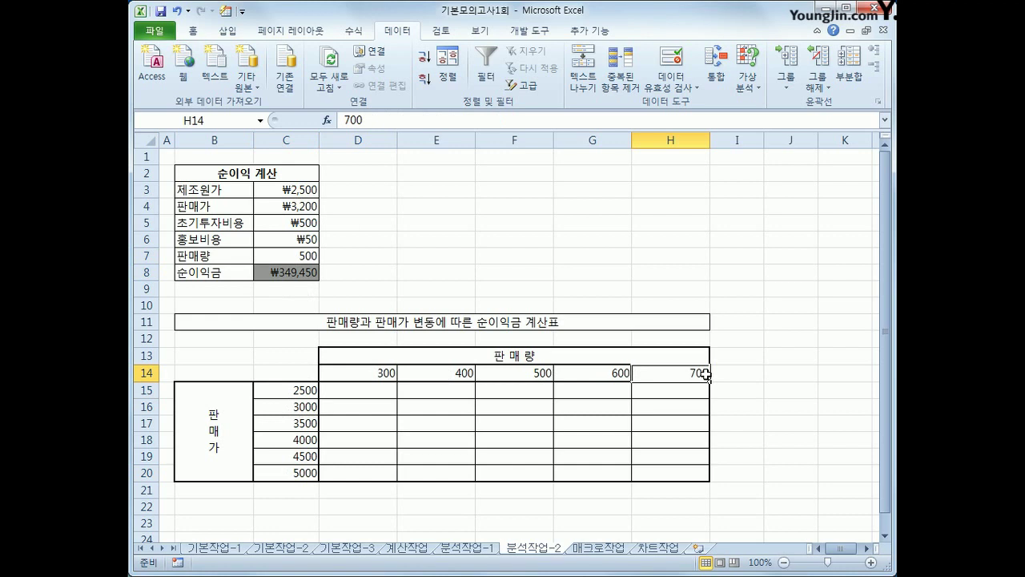
Link the corner cell C14 of the calculation table to the 순이익금 result with =C8.
left_click(289, 366)
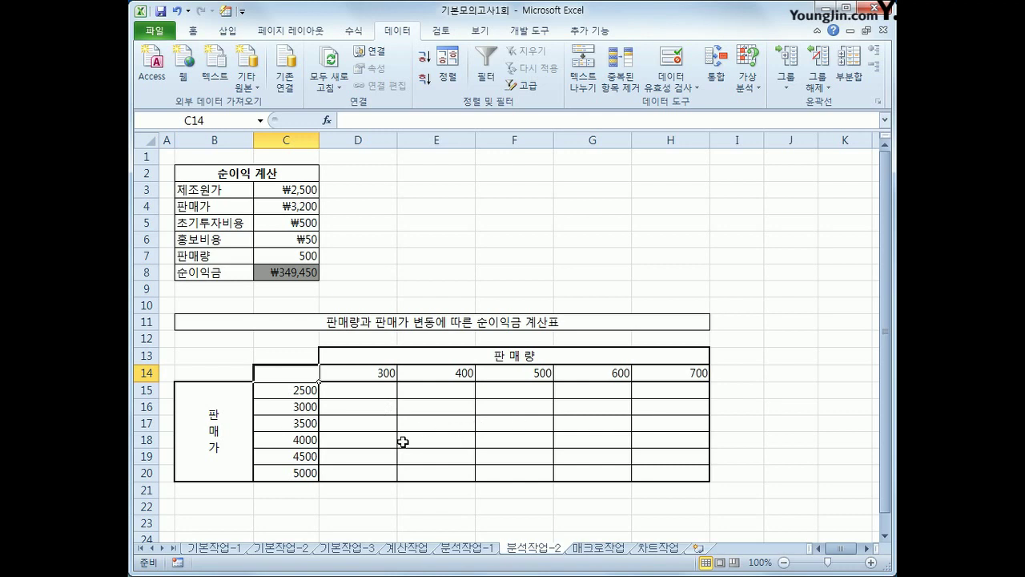
type("=")
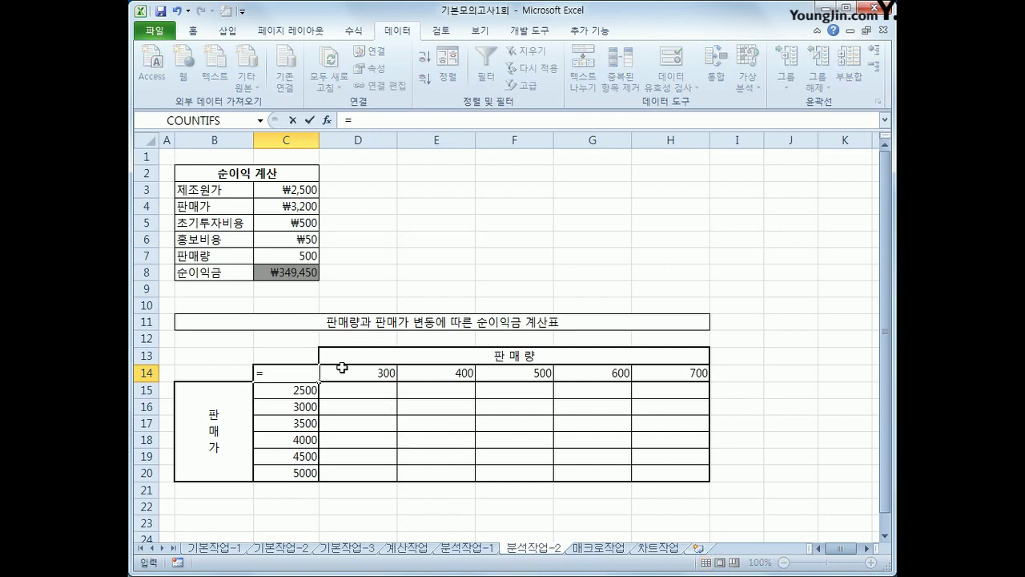
left_click(303, 271)
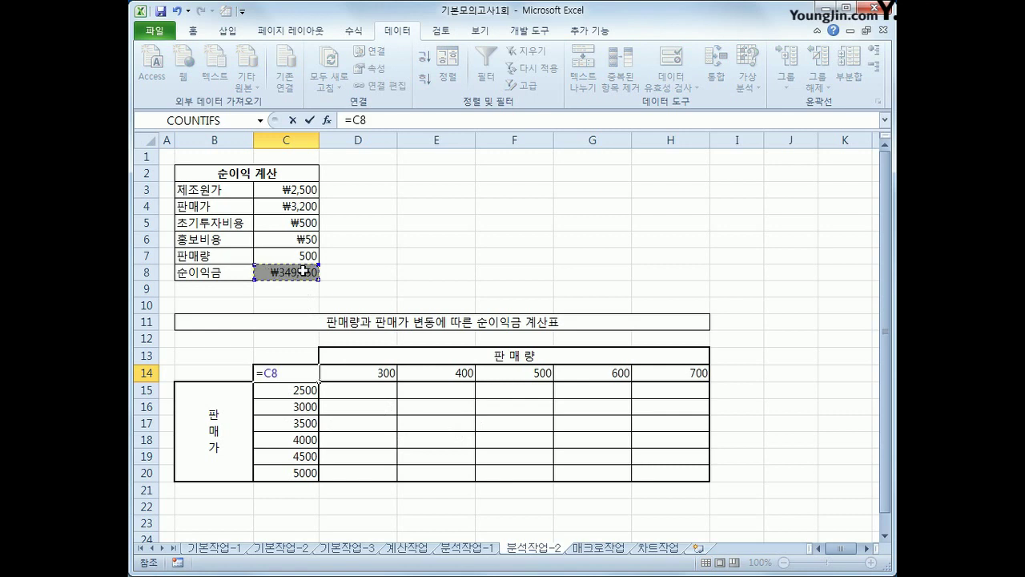
key("Return")
Create a what-if data table over C14:H20 with row input cell $C$7 and column input cell $C$4.
left_click_drag(274, 374, 670, 475)
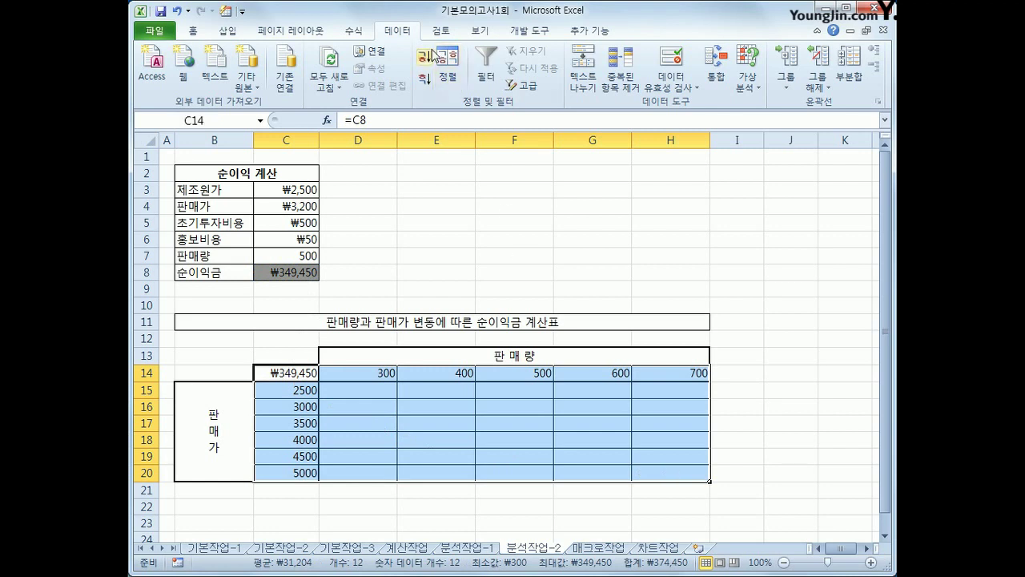
left_click(752, 91)
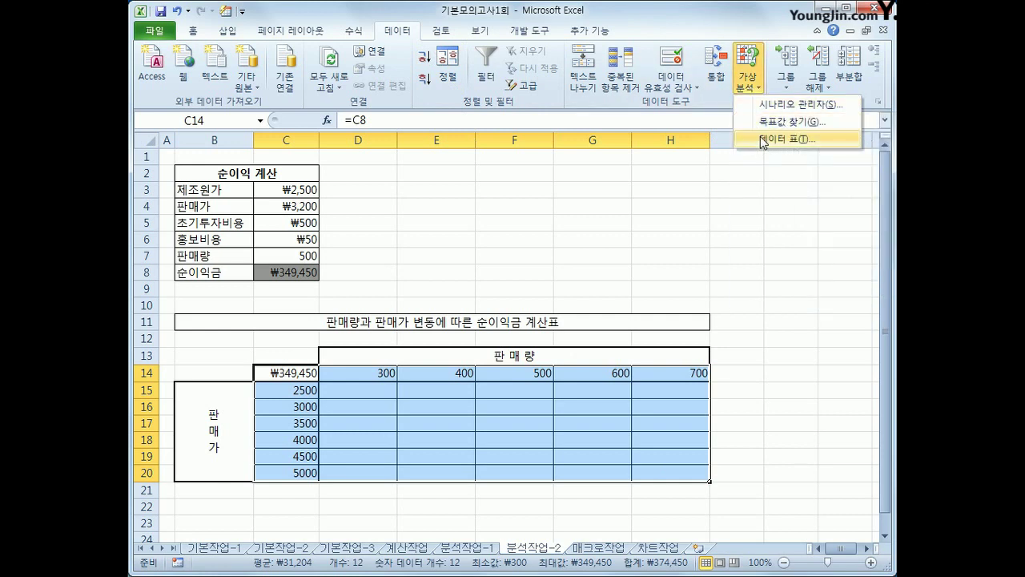
left_click(760, 137)
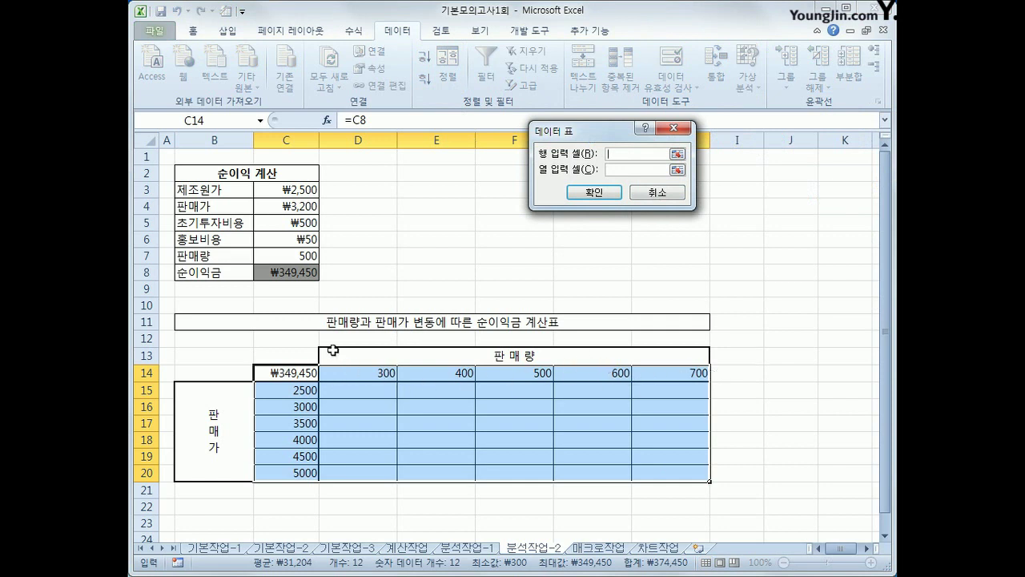
left_click(305, 257)
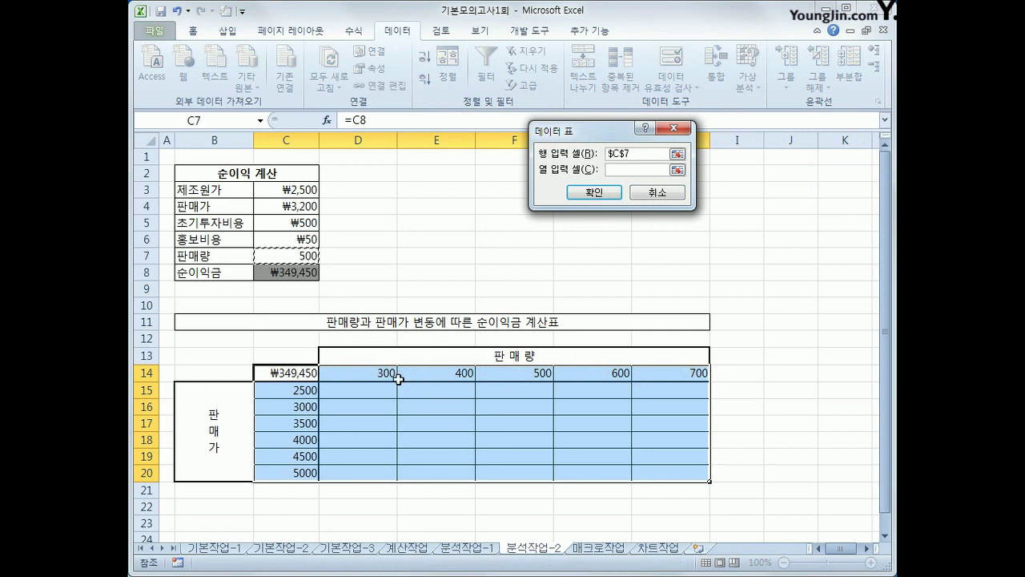
left_click(632, 171)
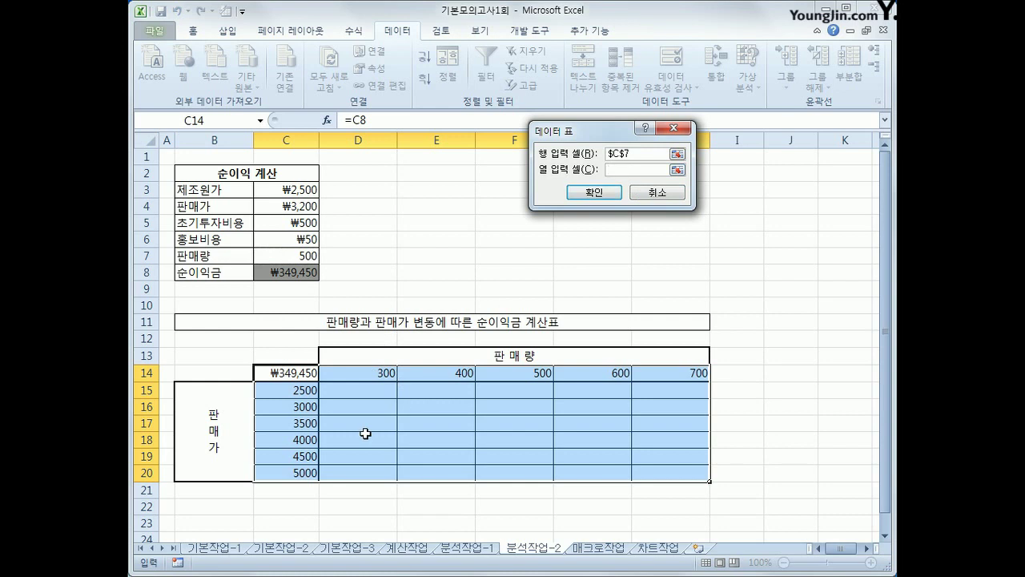
left_click(282, 203)
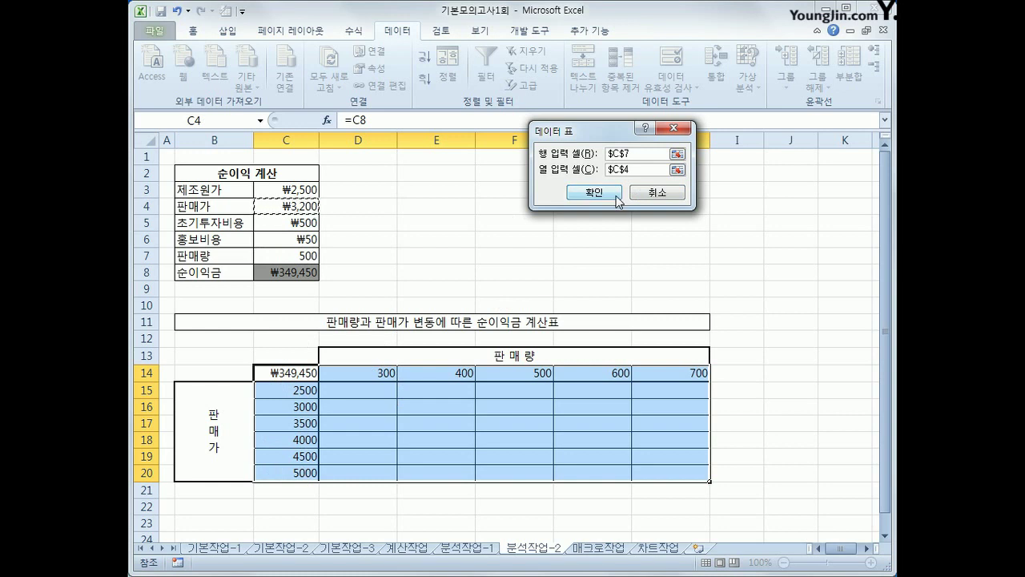
left_click(594, 193)
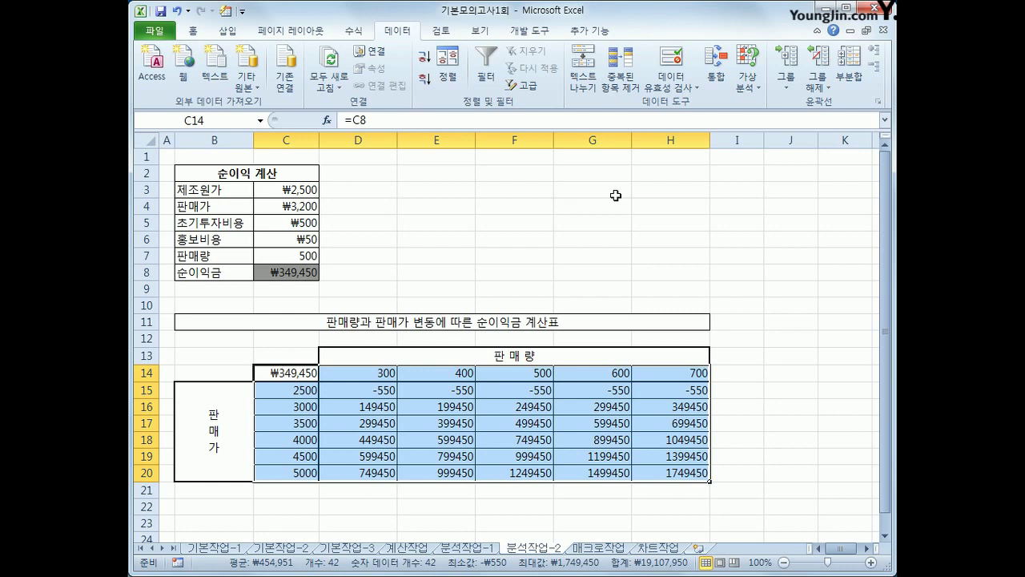
Format the results D15:H20 as 숫자 with the thousands separator and negatives in red parentheses.
left_click_drag(347, 386, 649, 464)
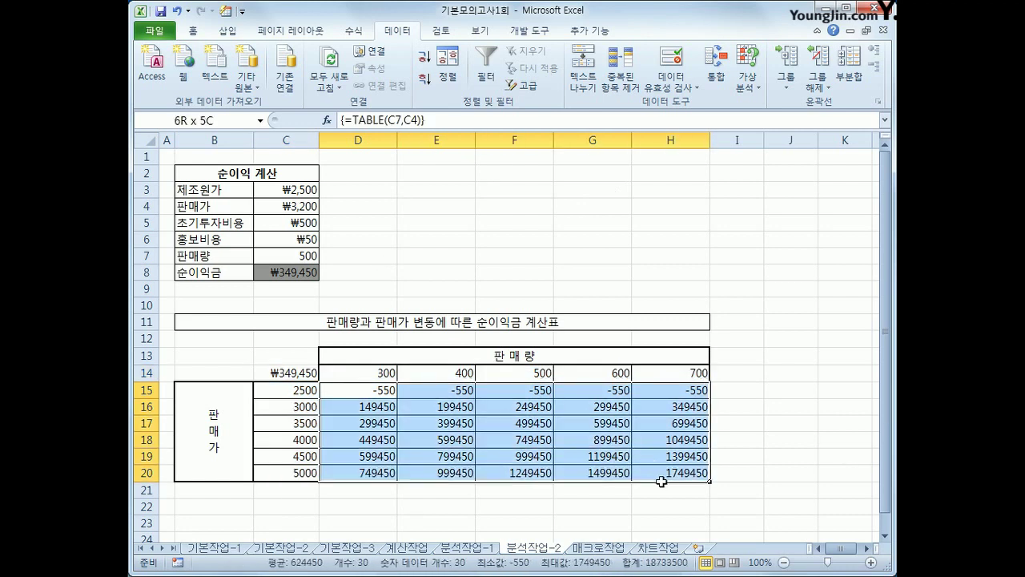
left_click_drag(661, 481, 662, 481)
right_click(428, 403)
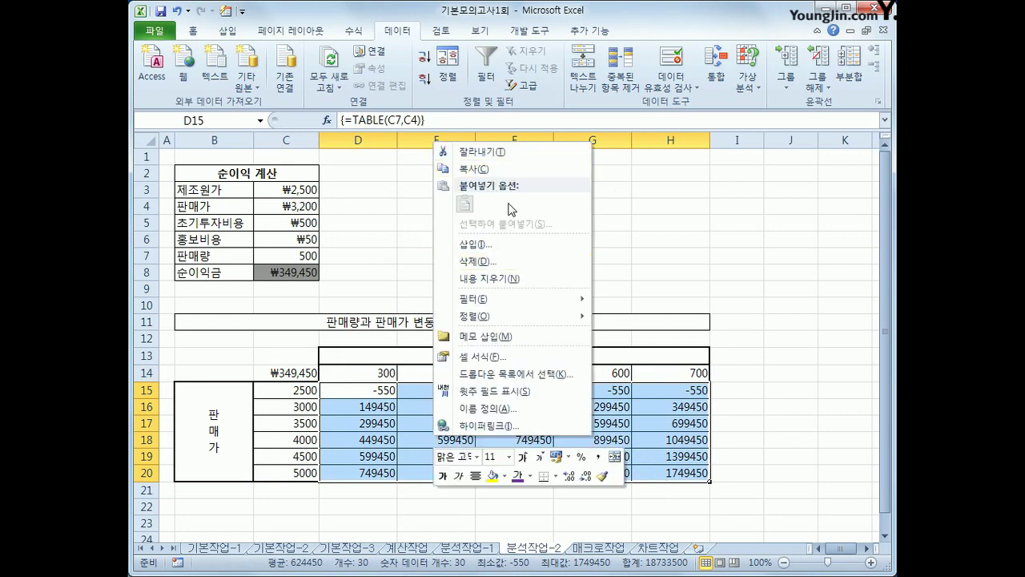
left_click(518, 357)
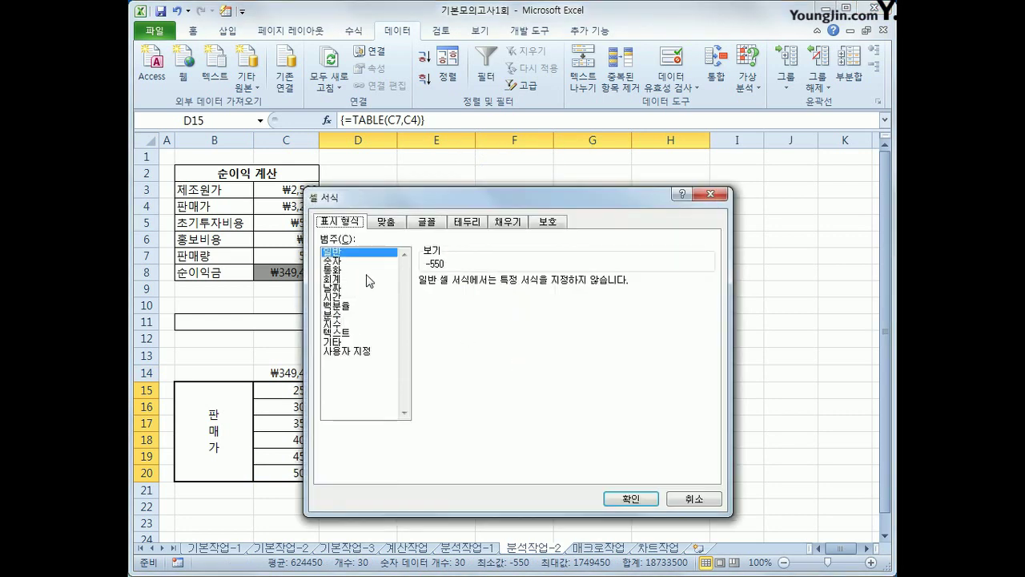
left_click(363, 264)
left_click(506, 304)
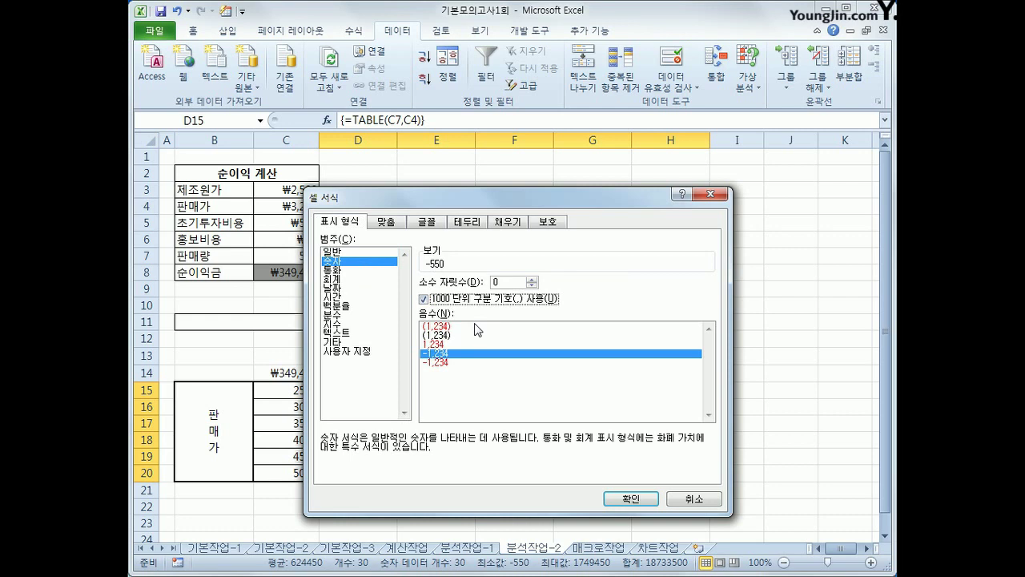
left_click(478, 327)
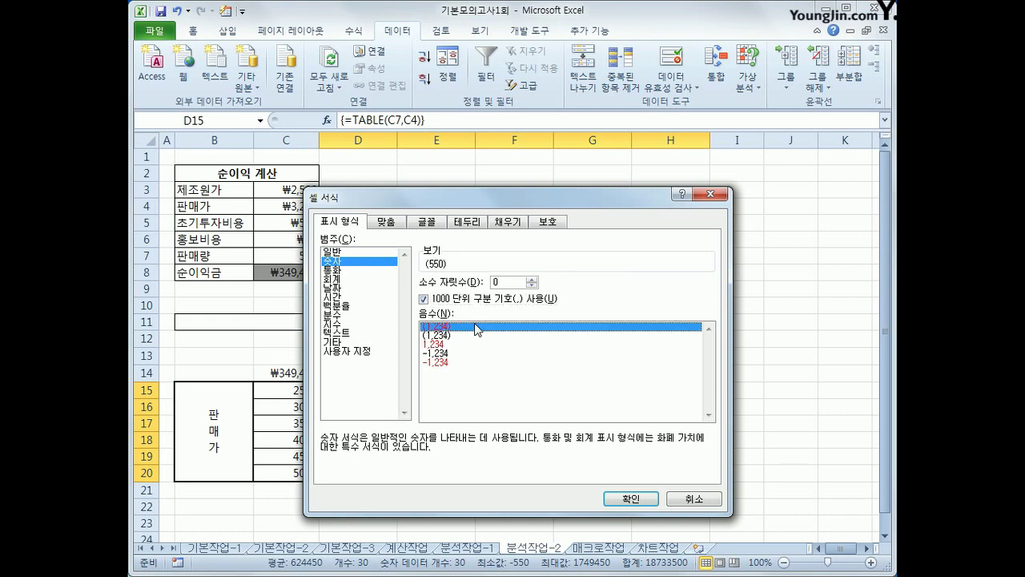
left_click(617, 499)
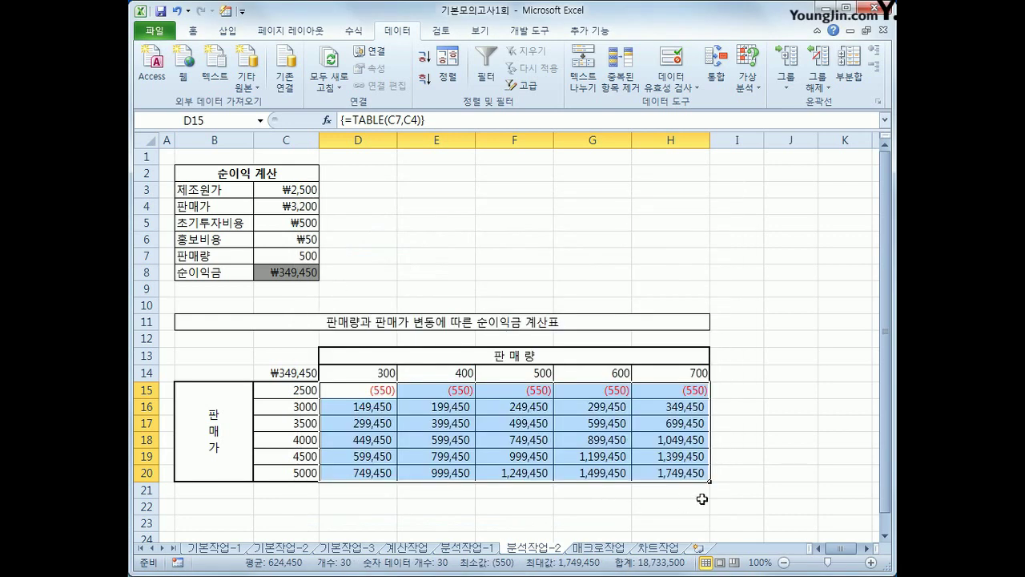
left_click(789, 499)
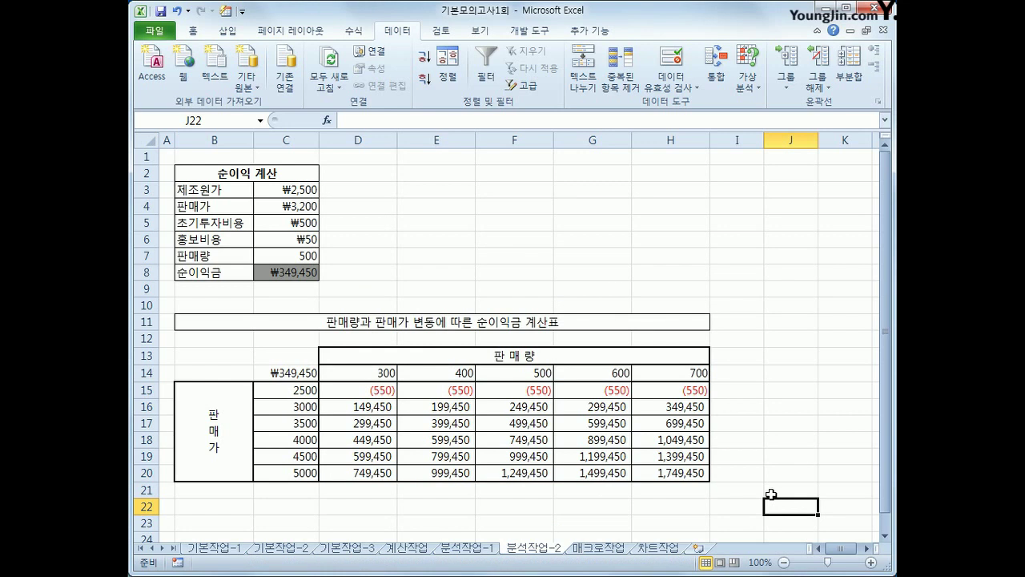
Switch to the 매크로작업 sheet and start recording a macro named 평균 in the current workbook.
left_click(591, 550)
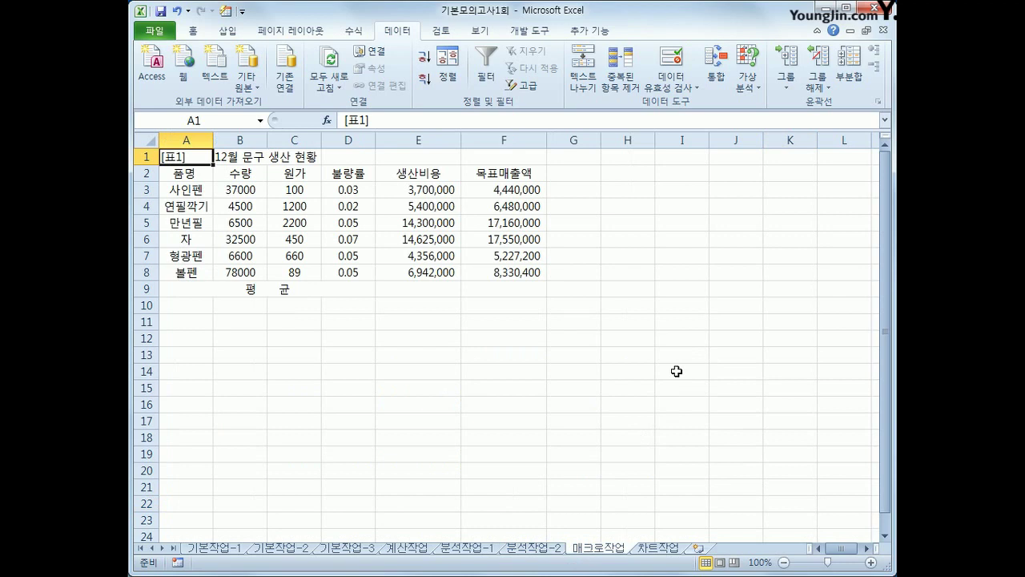
left_click(677, 371)
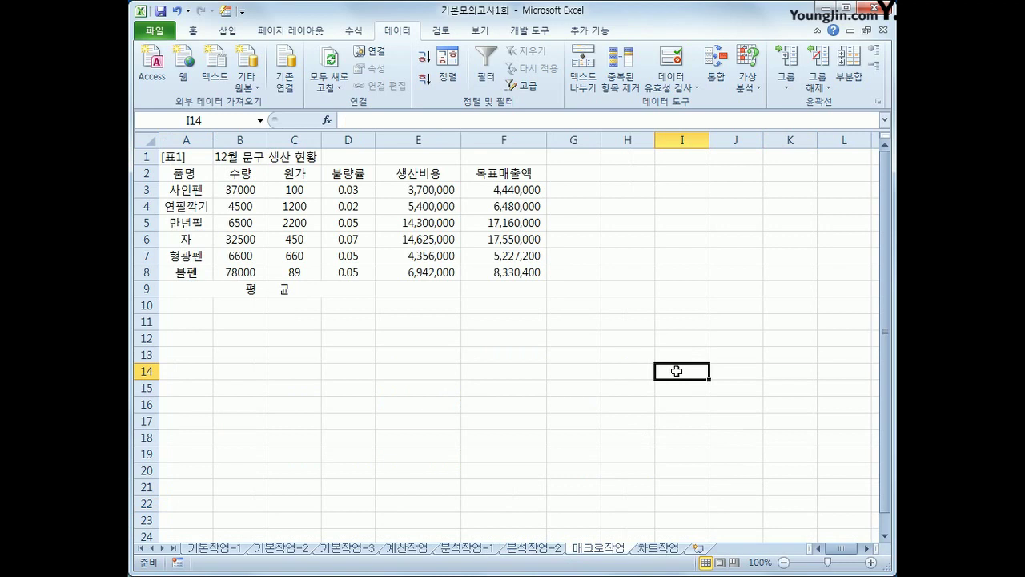
left_click(528, 33)
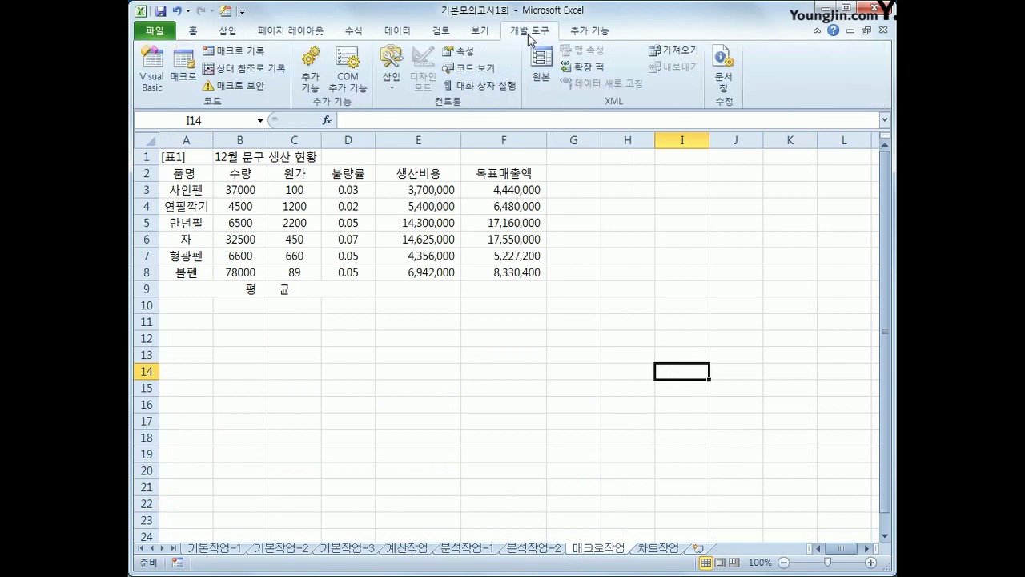
left_click(236, 52)
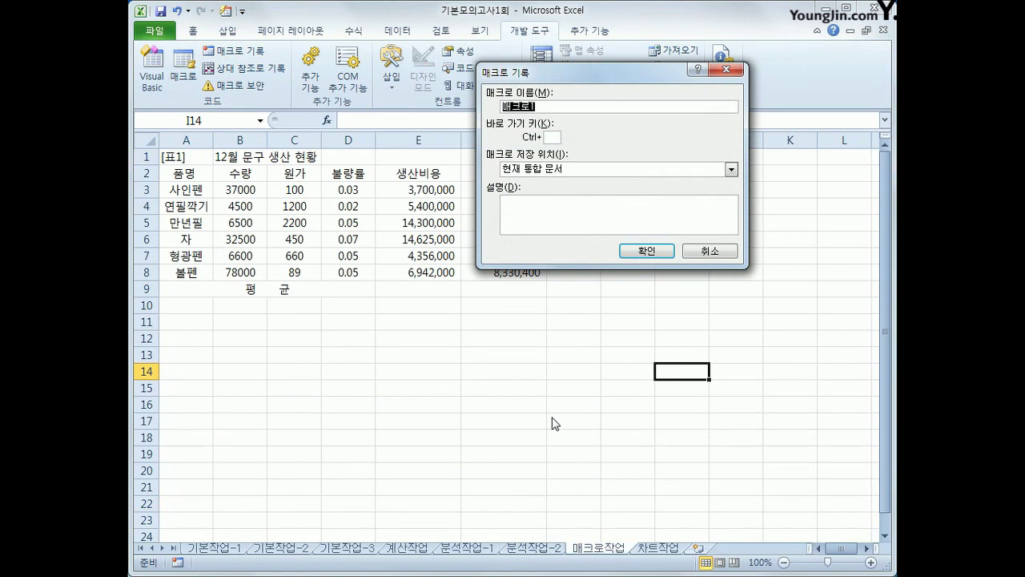
key("BackSpace")
type("평균")
left_click(661, 254)
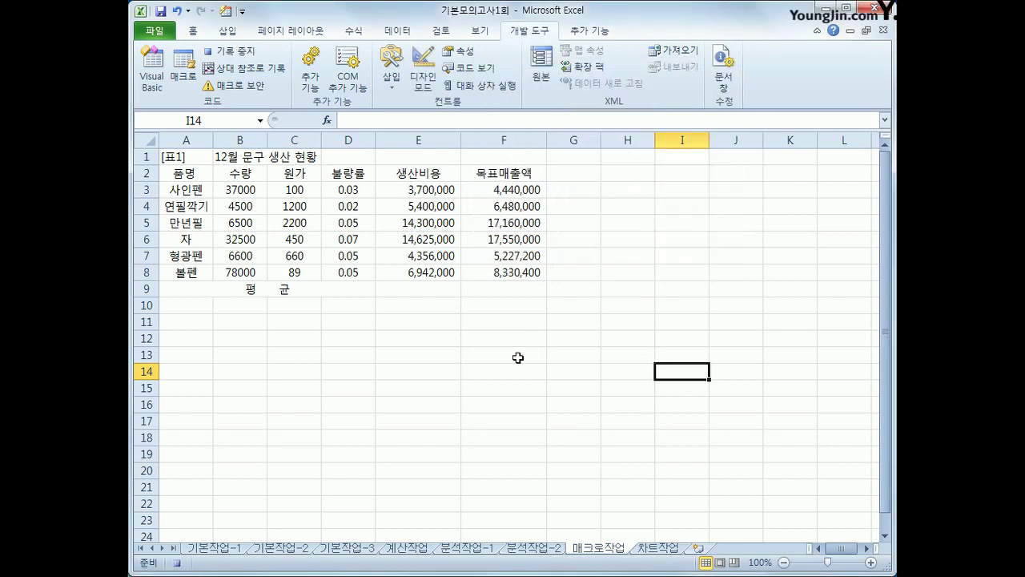
Calculate the 생산비용 average in E9 with =AVERAGE(E3:E8).
left_click(442, 288)
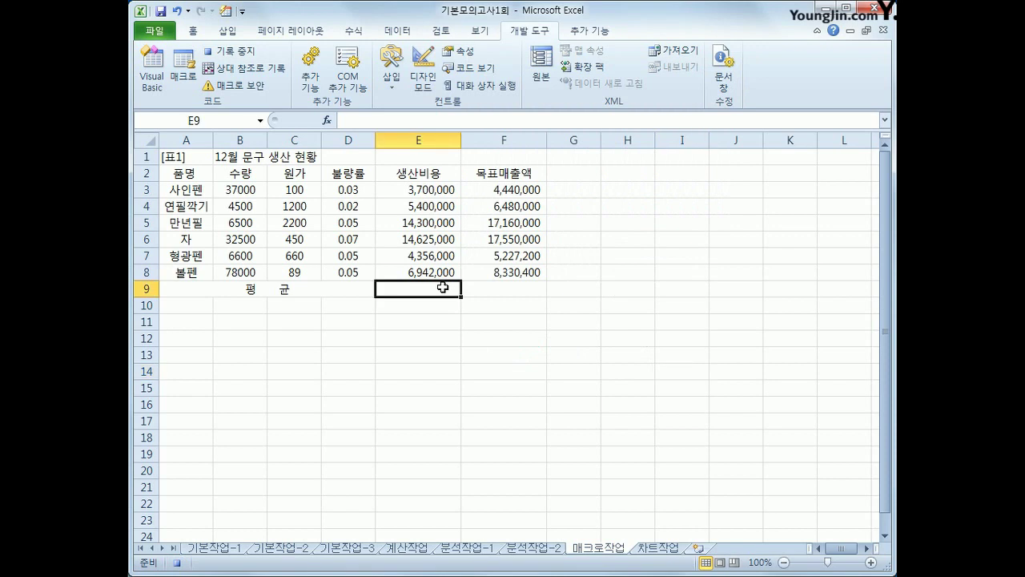
type("=av")
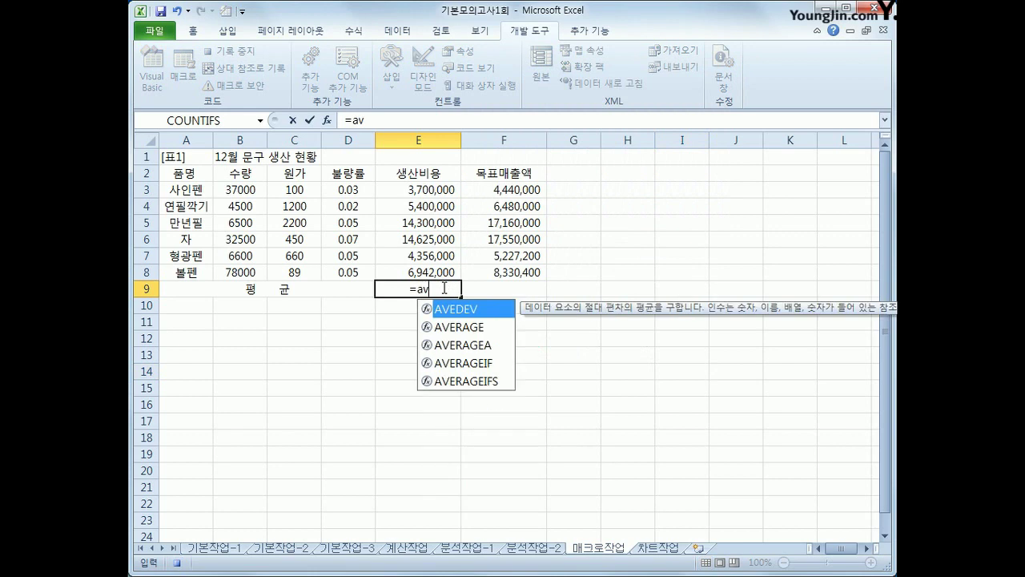
key("Down")
key("Tab")
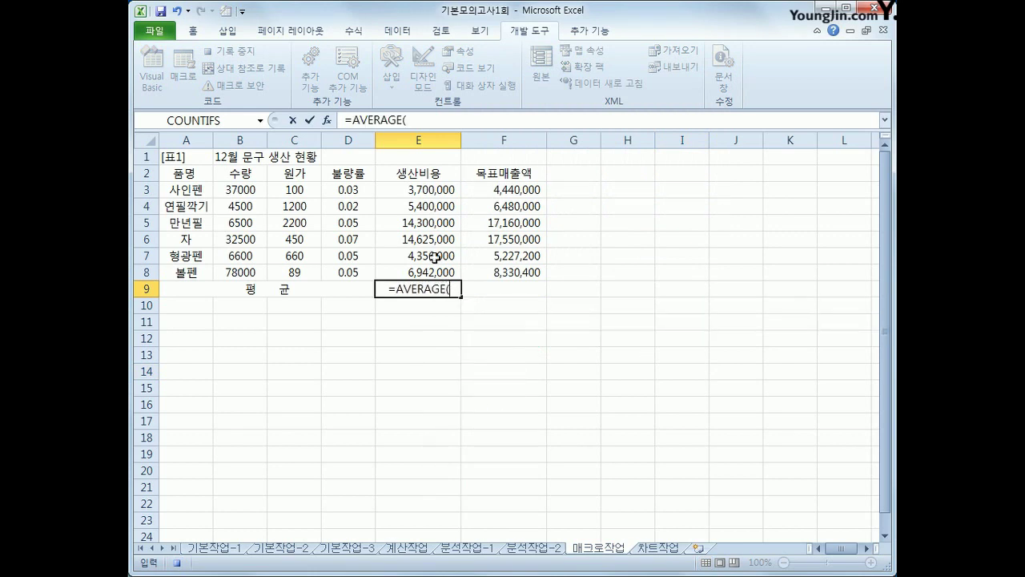
left_click_drag(426, 195, 424, 274)
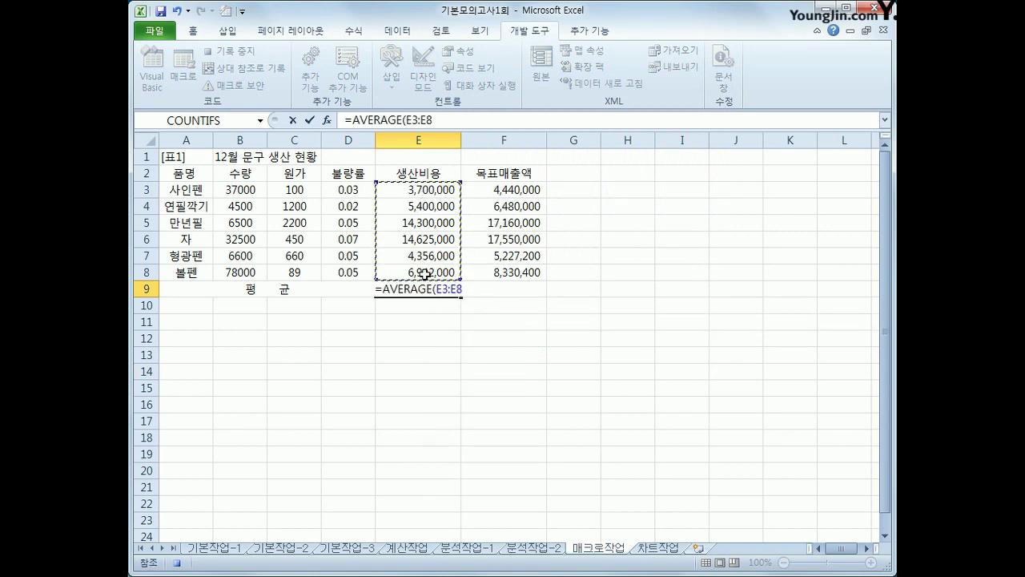
type(")")
key("Return")
key("Up")
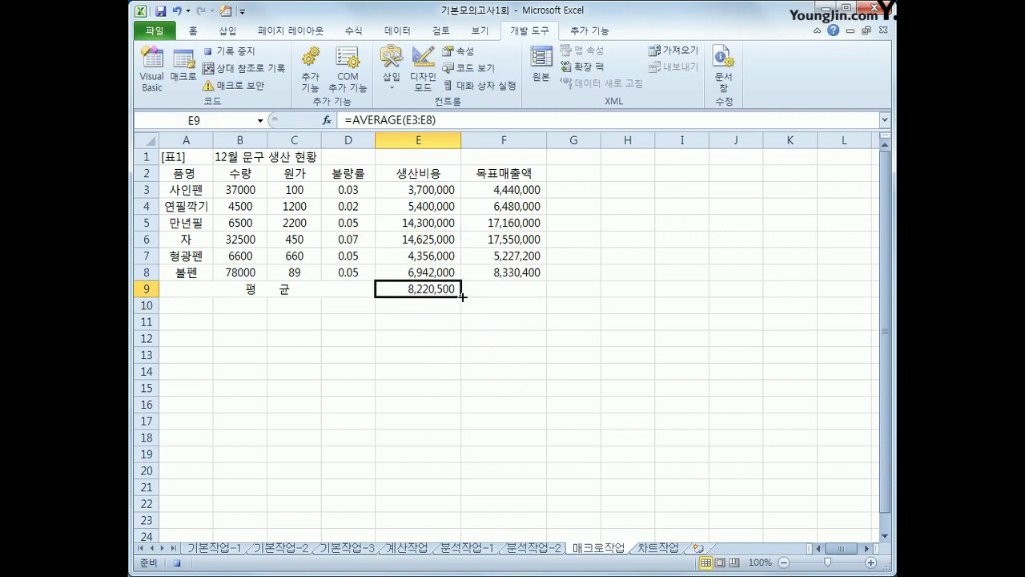
Copy the average formula from E9 across to F9 and stop recording the macro.
left_click_drag(464, 297, 532, 295)
left_click(529, 292)
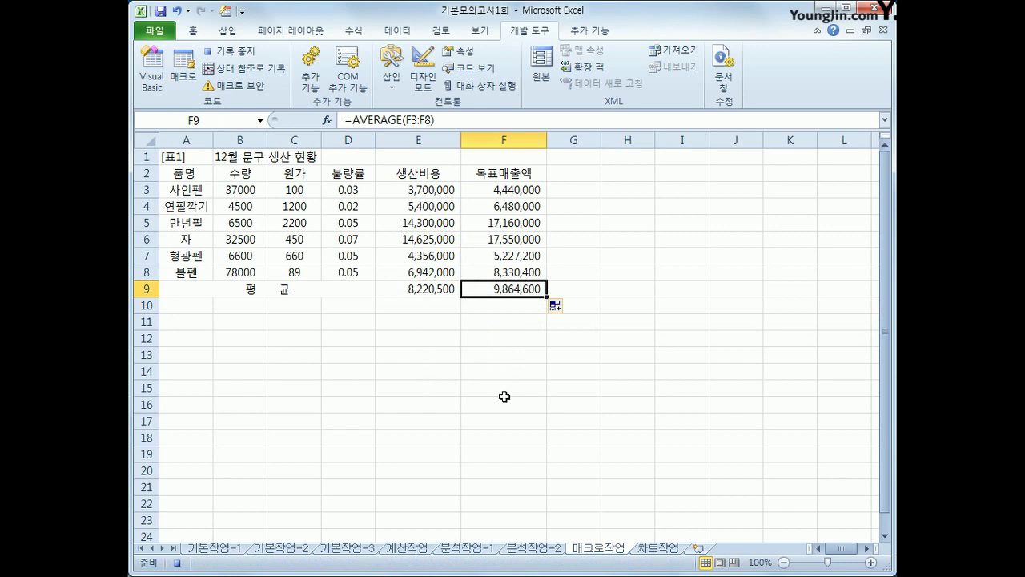
left_click(240, 60)
left_click(744, 453)
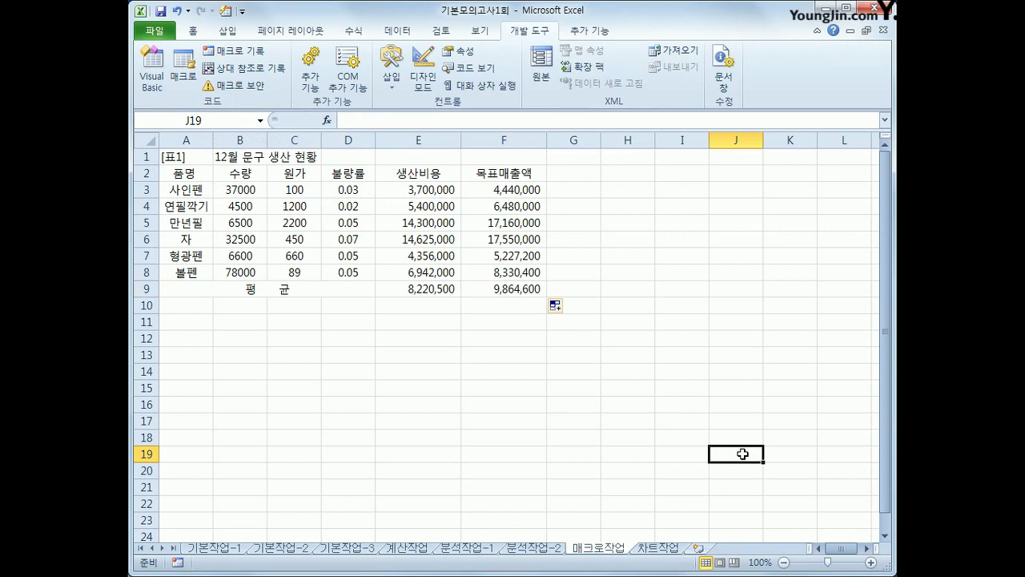
Draw a bevel (빗면) shape about 1.2 cm high and 1.9 cm wide over G4:G5 and label it 평균.
left_click(232, 32)
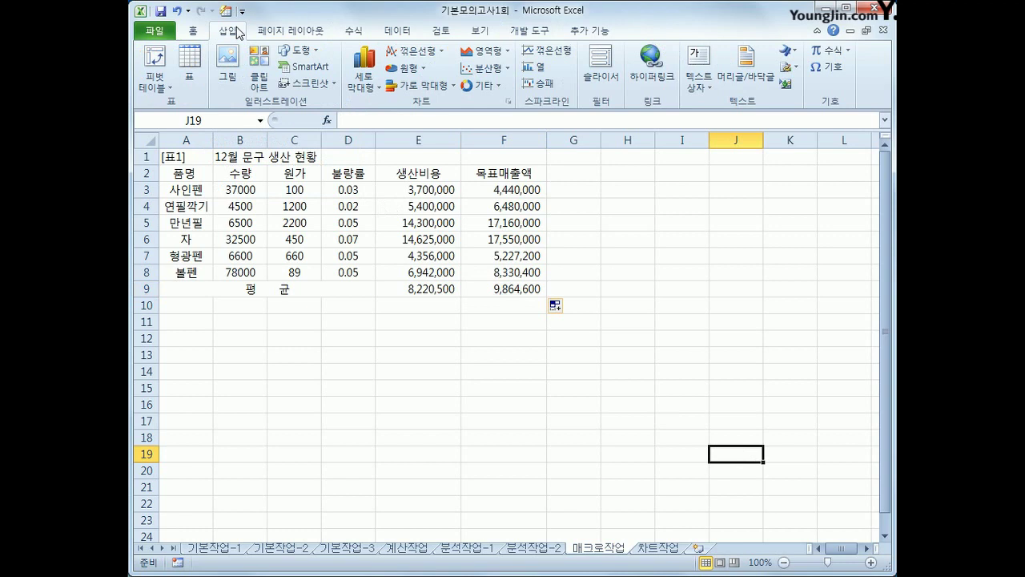
left_click(301, 55)
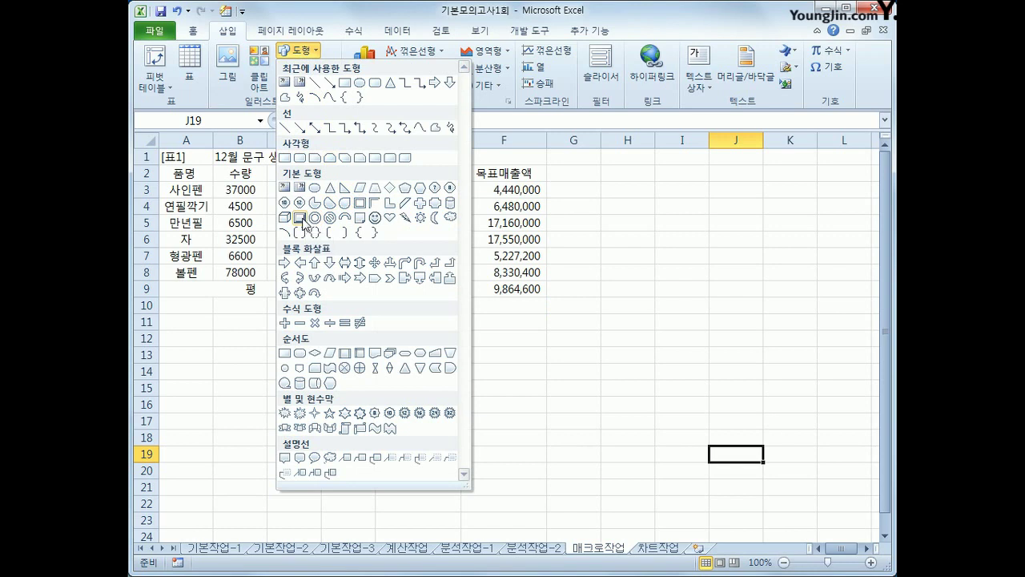
left_click(301, 218)
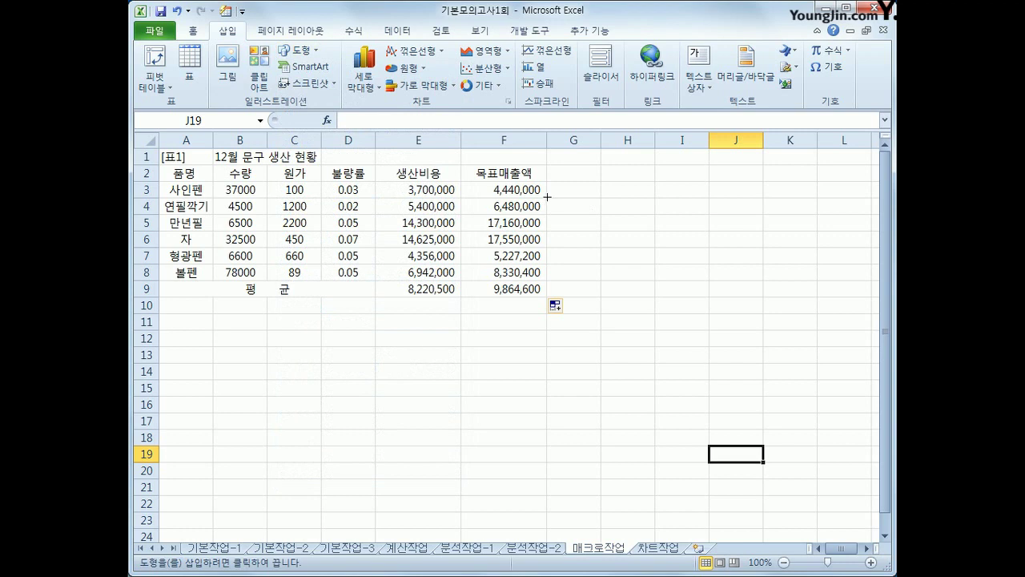
left_click_drag(547, 195, 591, 232)
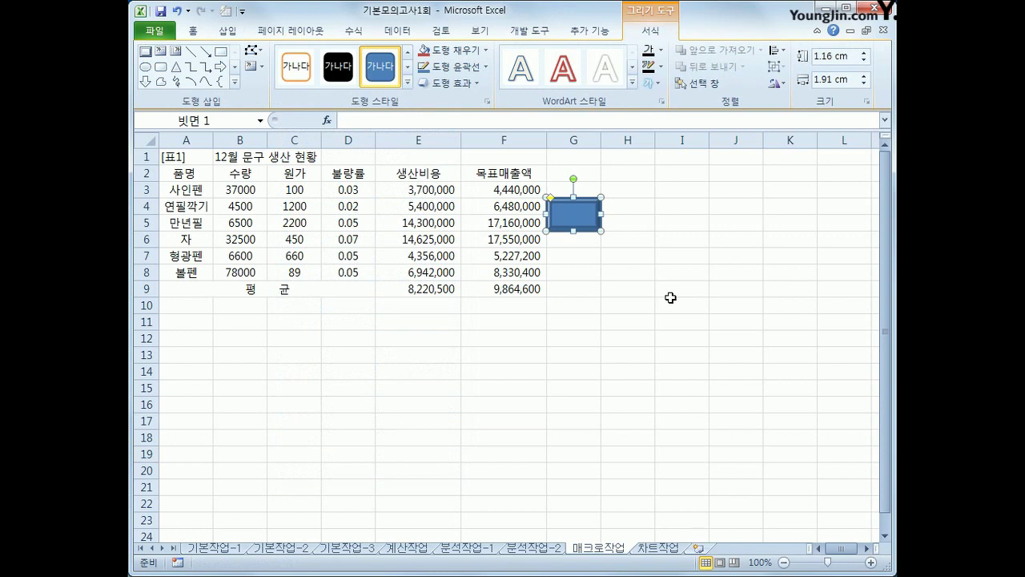
type("v")
type("평균")
Assign the 평균 macro to the bevel shape.
right_click(591, 208)
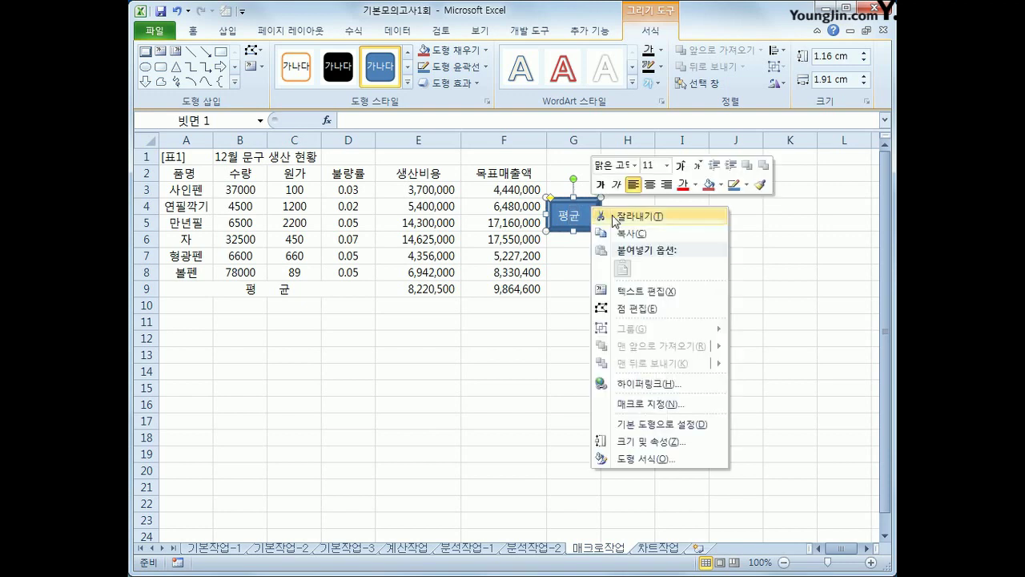
left_click(649, 403)
left_click(513, 327)
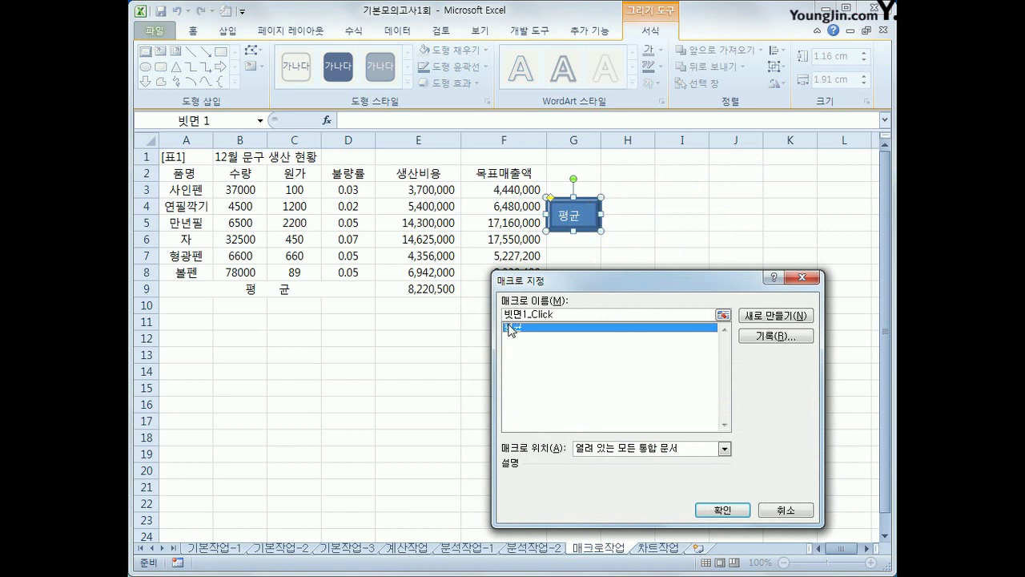
left_click(723, 510)
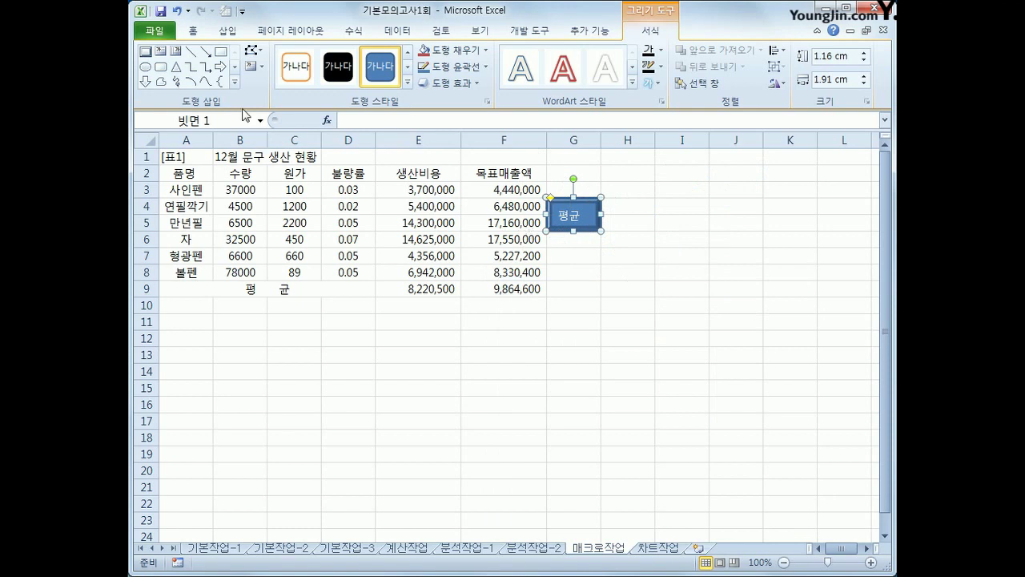
Center the 평균 label both vertically and horizontally within the bevel shape.
left_click(200, 35)
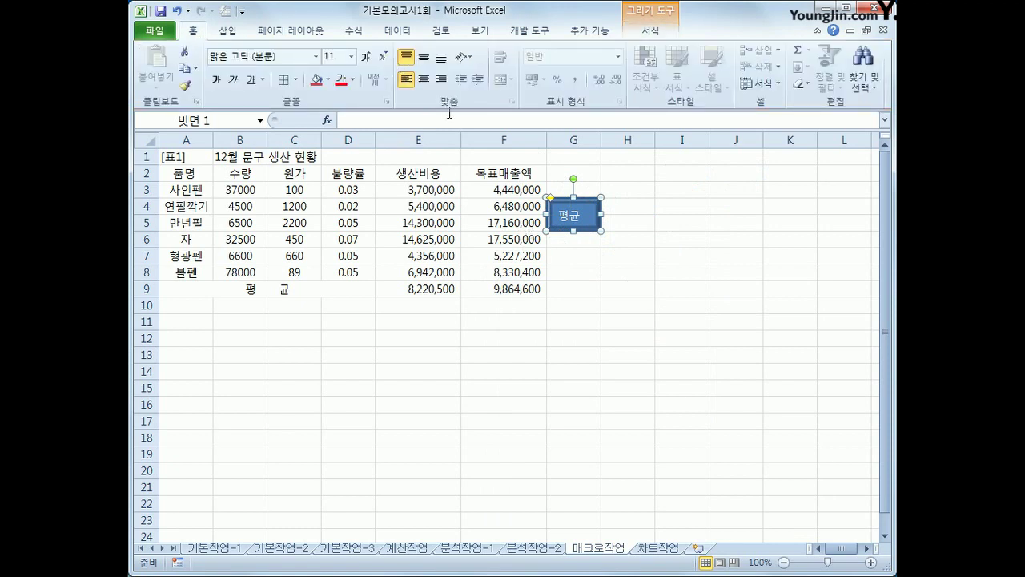
left_click(423, 60)
left_click(423, 79)
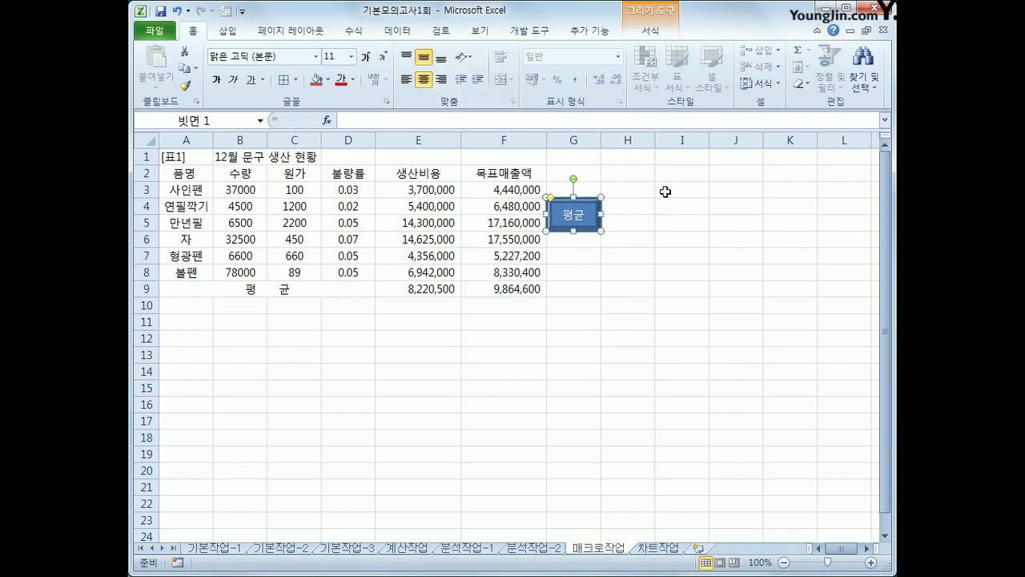
left_click(690, 437)
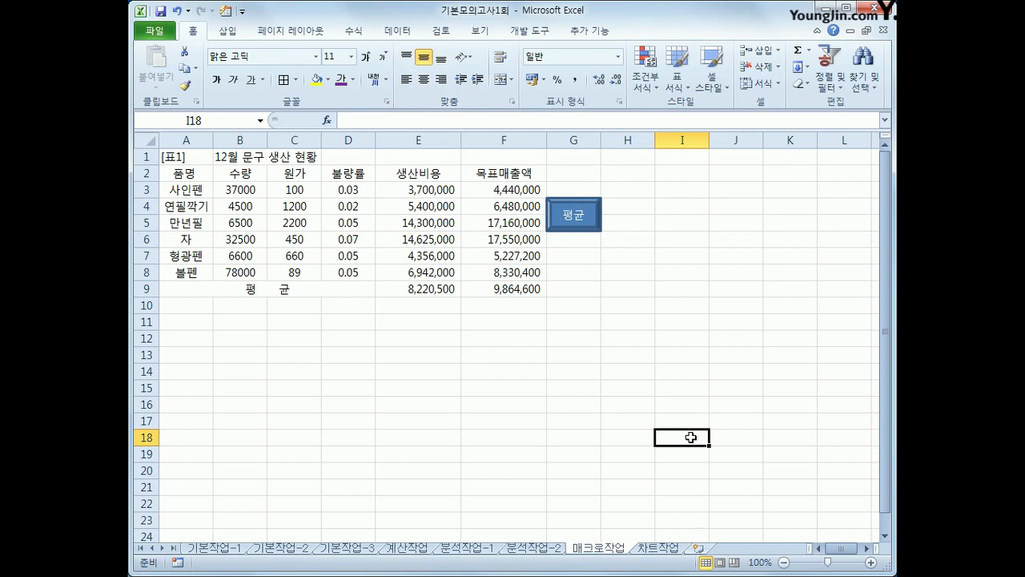
Start recording a second macro named 서식 in the current workbook.
left_click(549, 38)
left_click(240, 51)
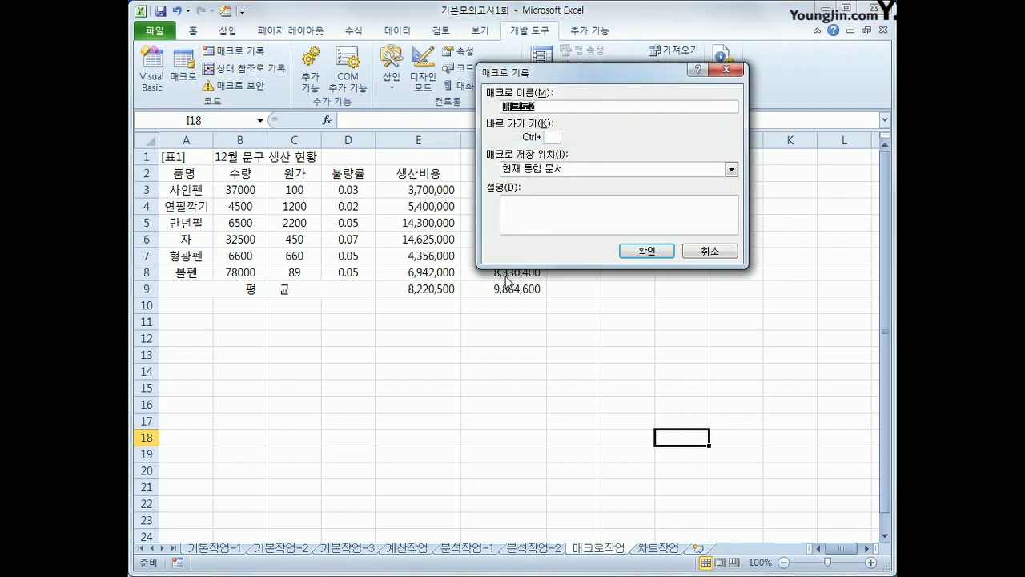
type("서식")
left_click(633, 251)
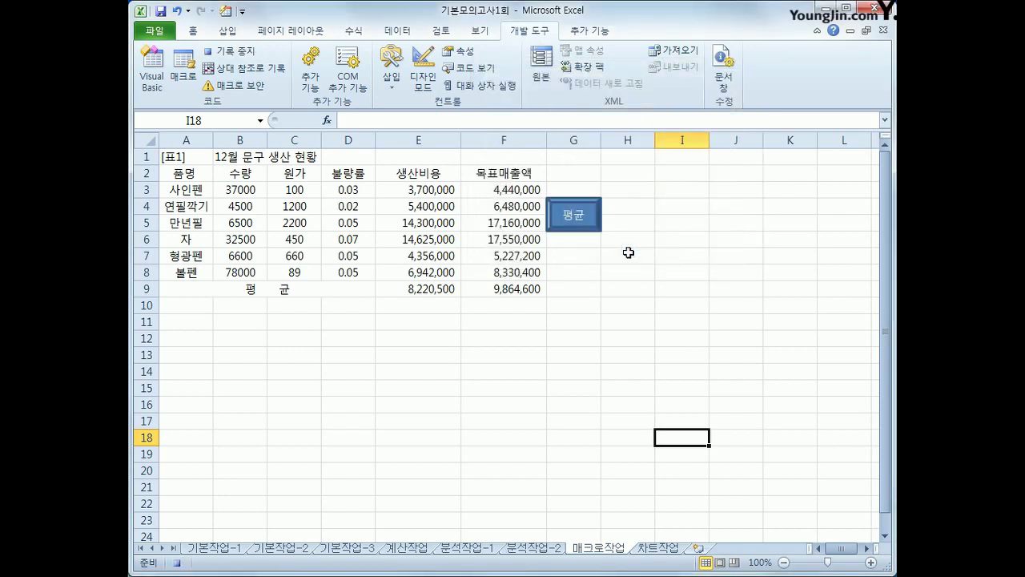
Apply all borders (모든 테두리) to the table range A2:F9.
left_click_drag(189, 181, 513, 290)
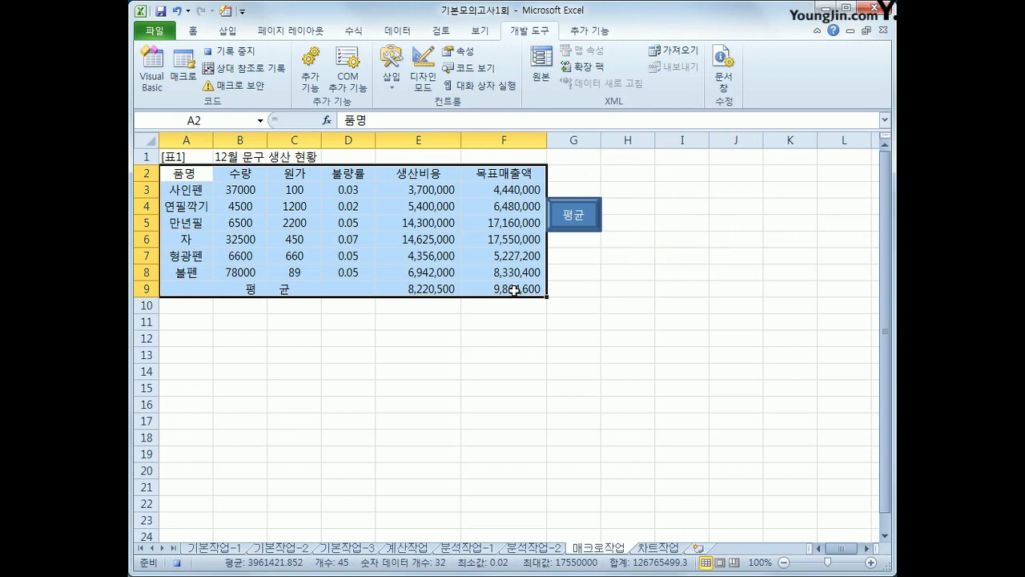
left_click(192, 30)
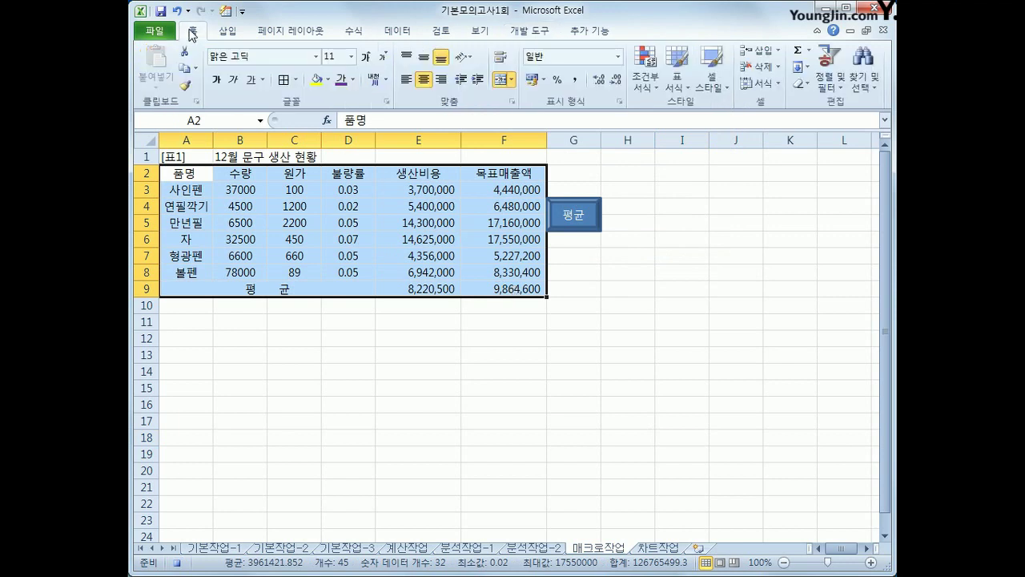
left_click(295, 80)
left_click(337, 204)
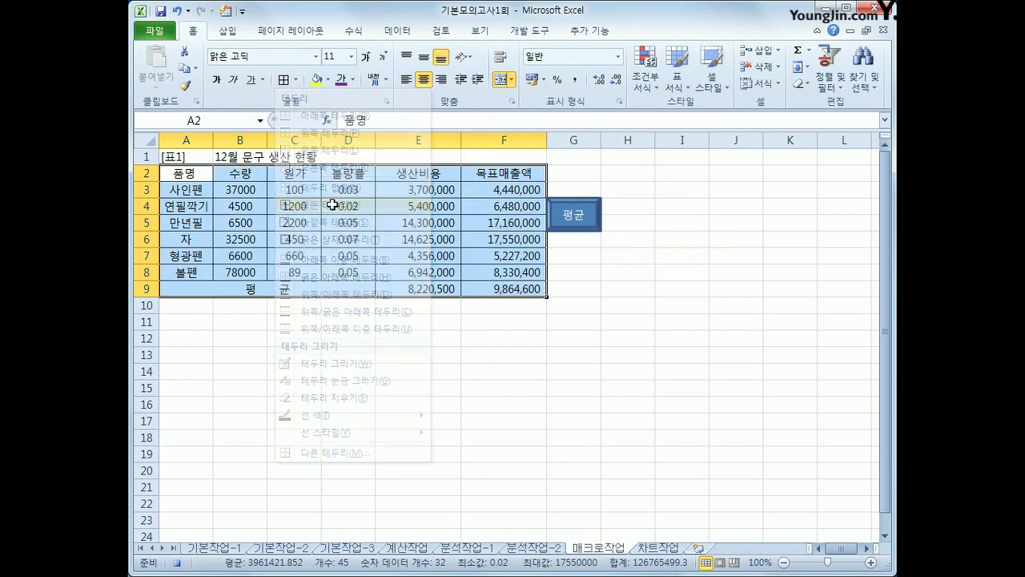
left_click(505, 285)
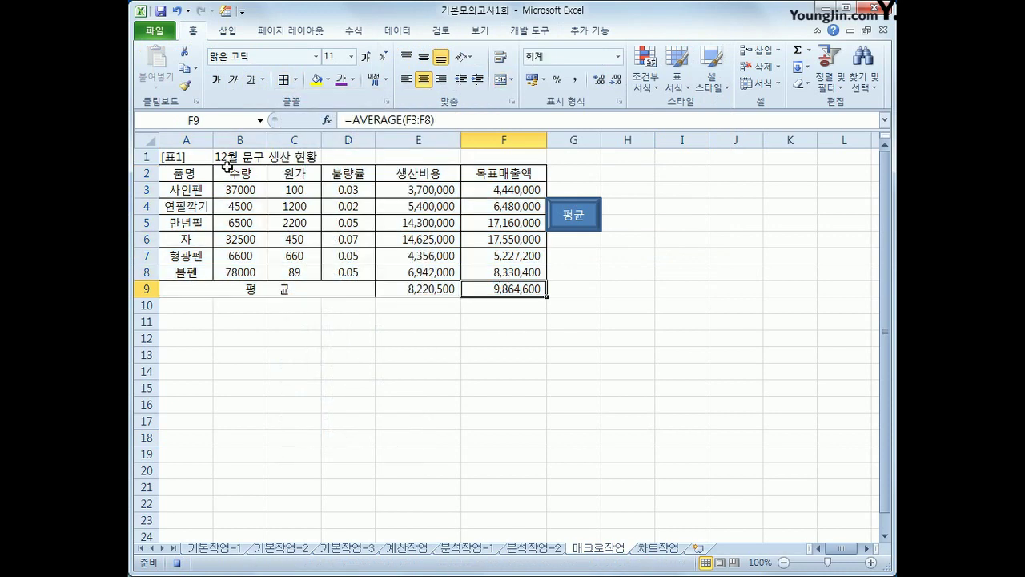
Fill the header cells A2:F2 with standard yellow and stop recording the 서식 macro.
left_click_drag(168, 170, 471, 166)
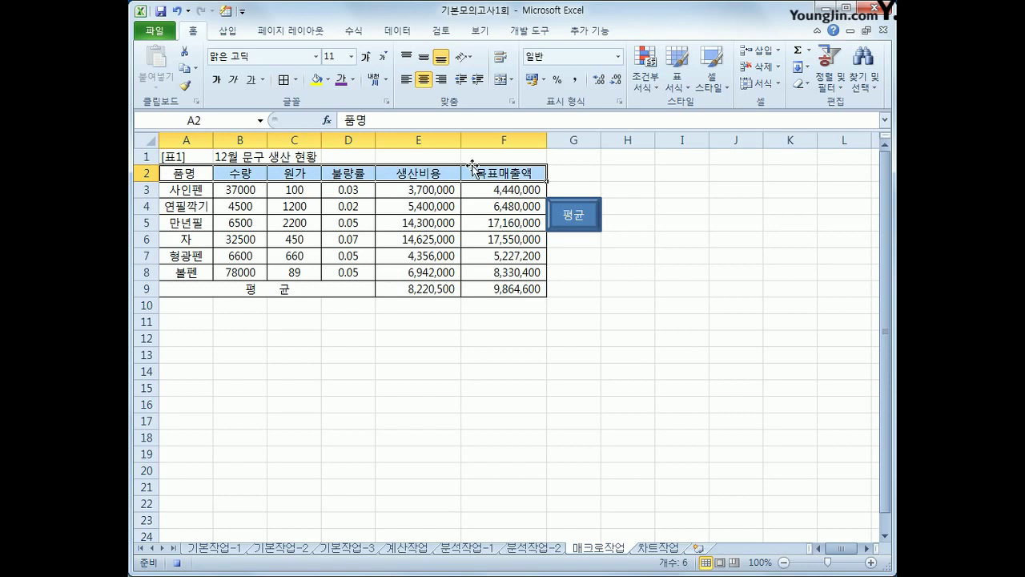
left_click(329, 80)
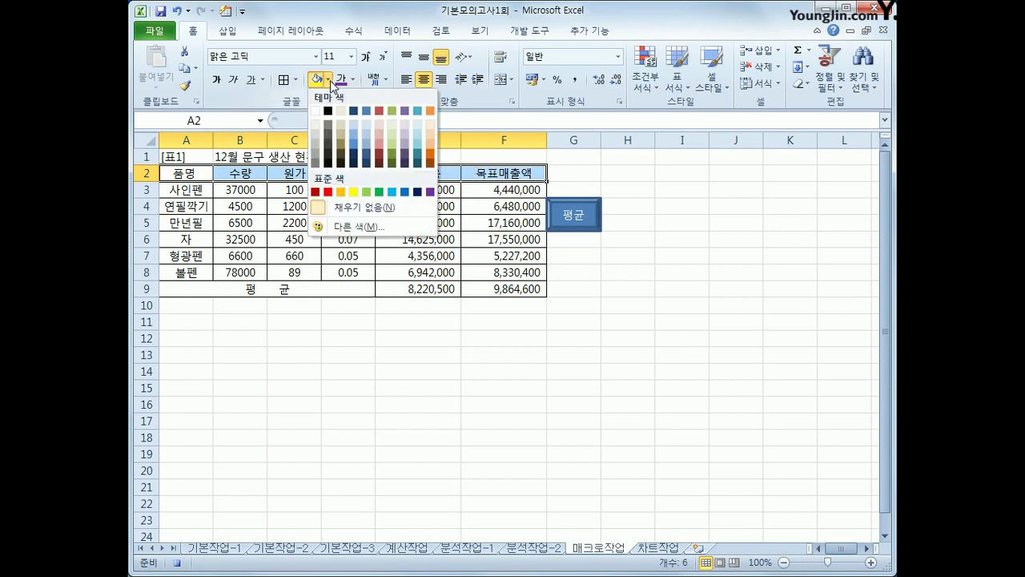
left_click(352, 192)
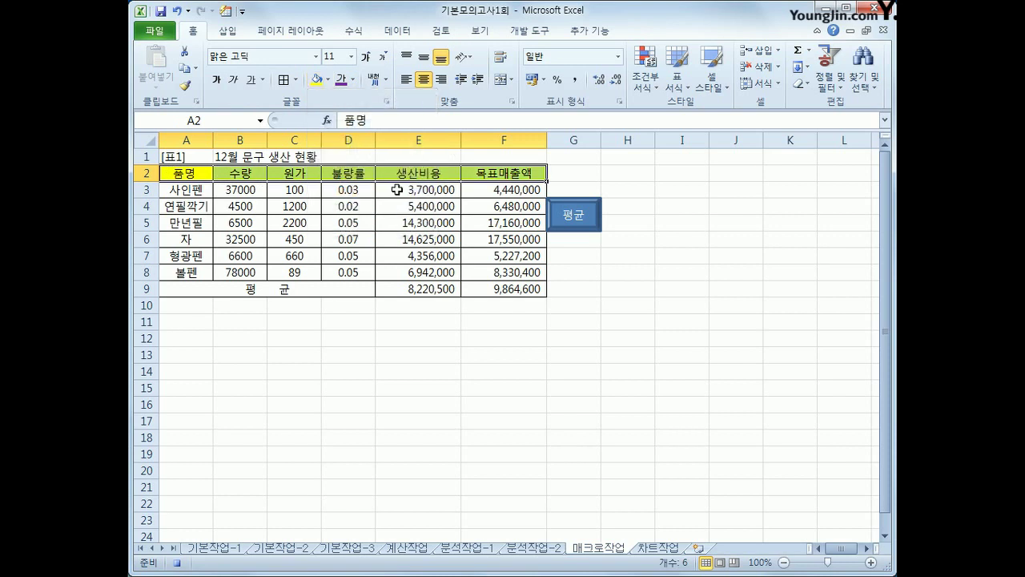
left_click(519, 171)
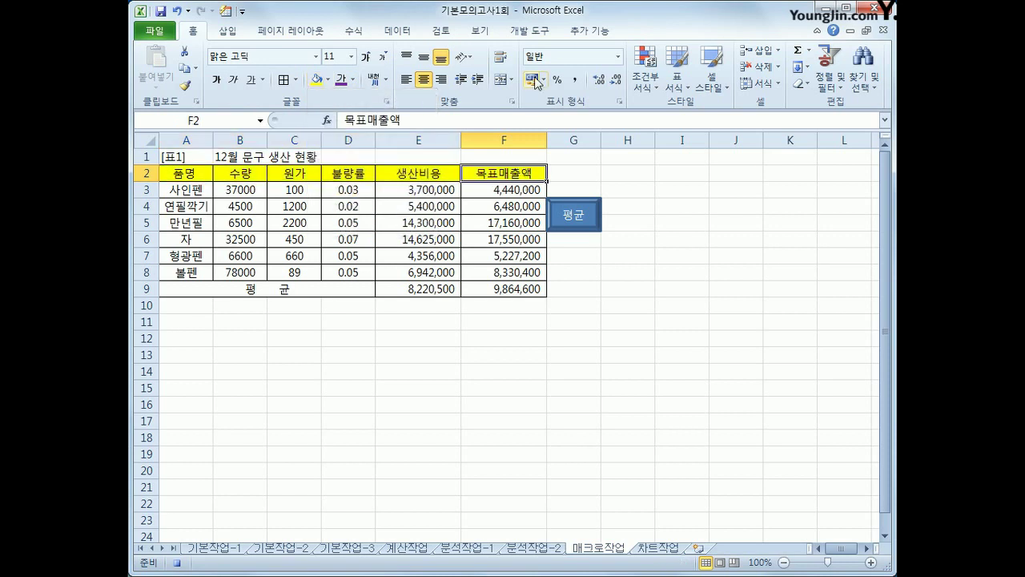
left_click(529, 30)
left_click(235, 51)
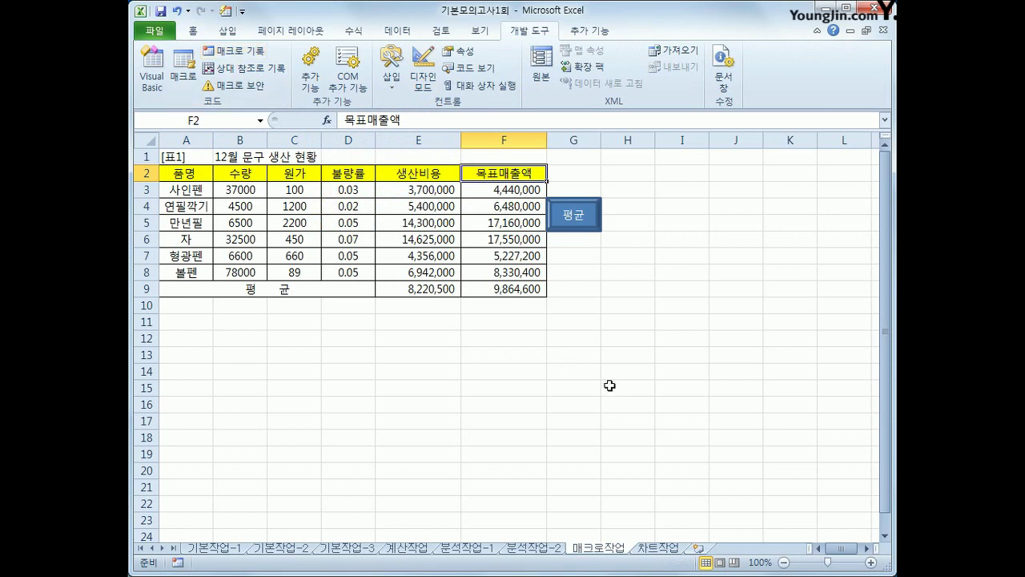
left_click(609, 385)
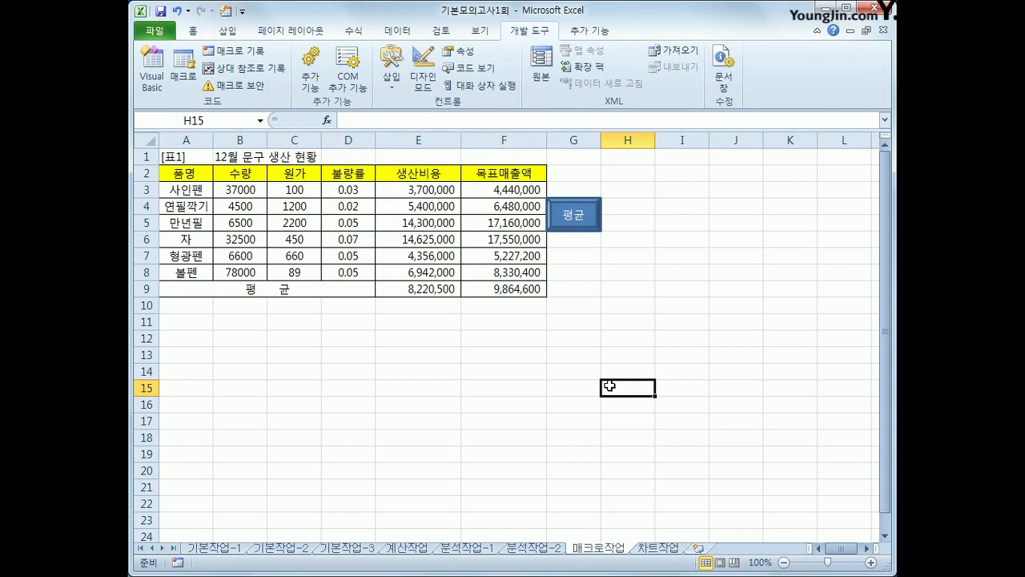
Draw a rounded rectangle about 1.19 cm by 1.88 cm over G7:G8 and label it 서식.
left_click(232, 30)
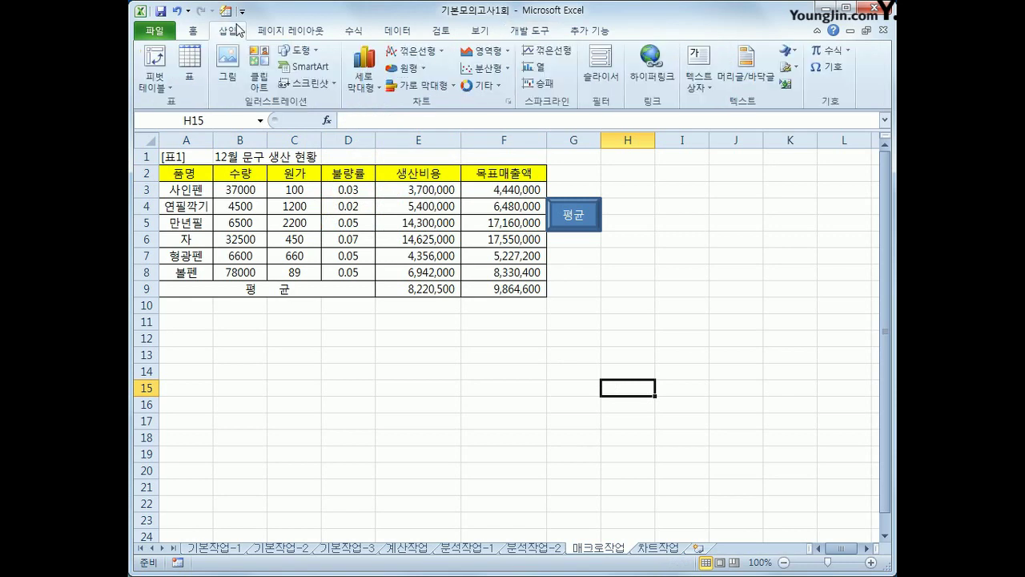
left_click(300, 50)
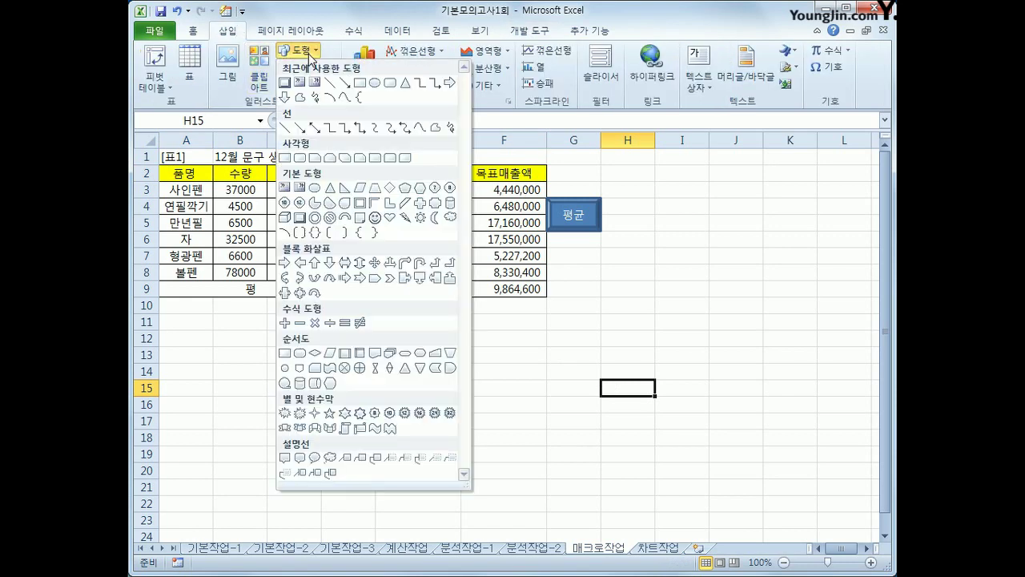
left_click(304, 165)
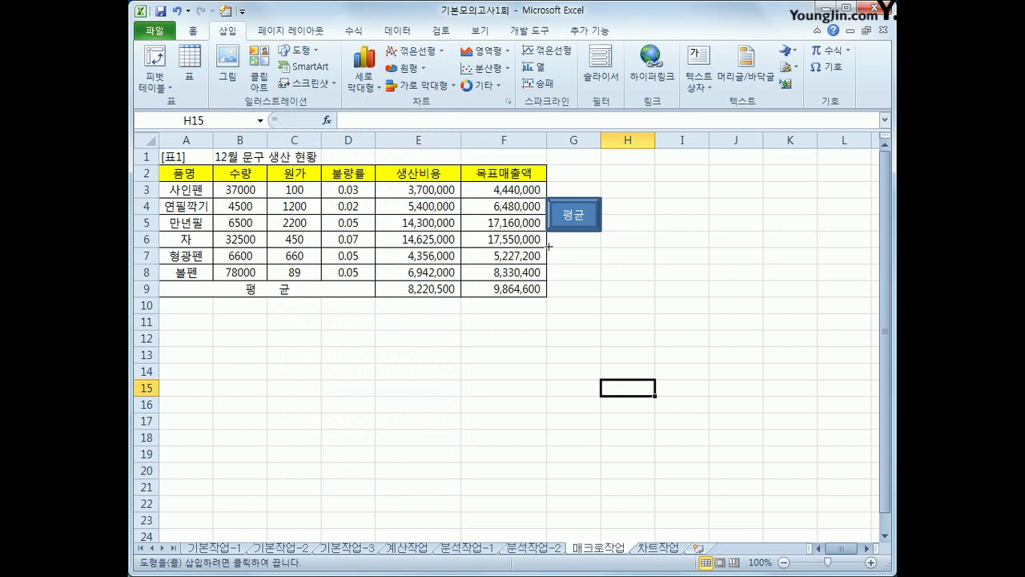
left_click_drag(547, 247, 585, 277)
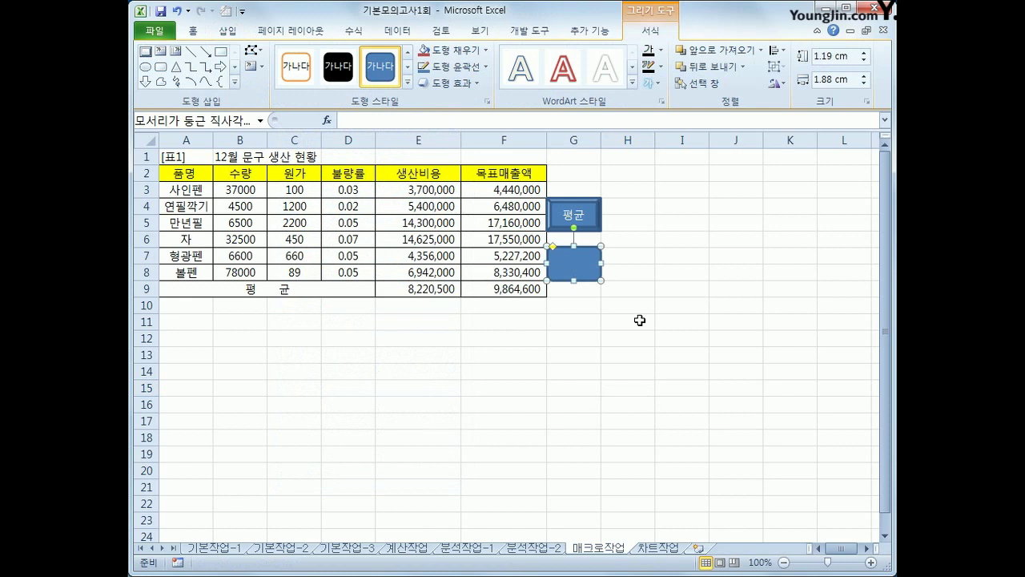
type("서시")
Assign the 서식 macro to the rounded rectangle.
right_click(590, 258)
left_click(671, 465)
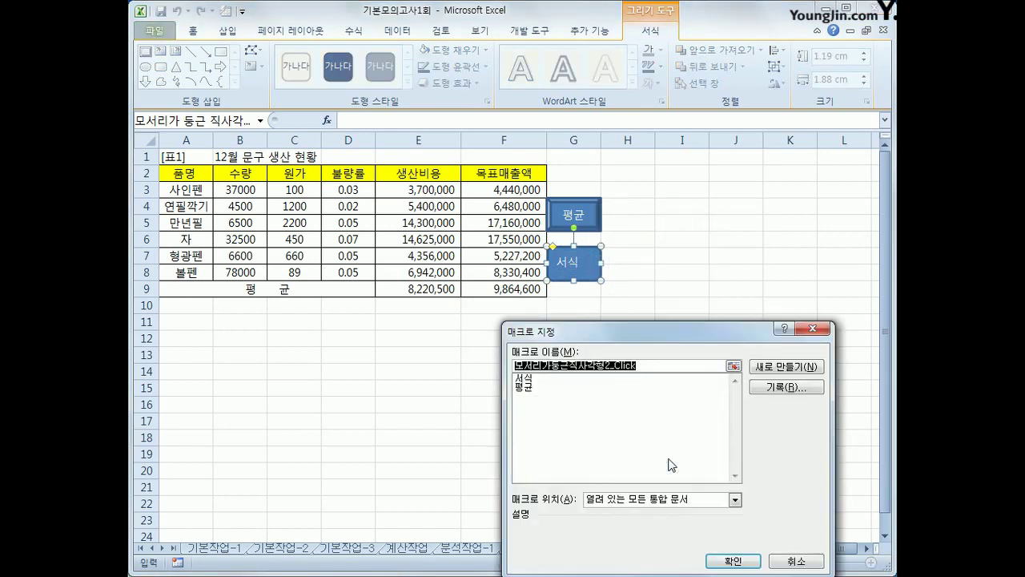
left_click_drag(598, 340, 278, 170)
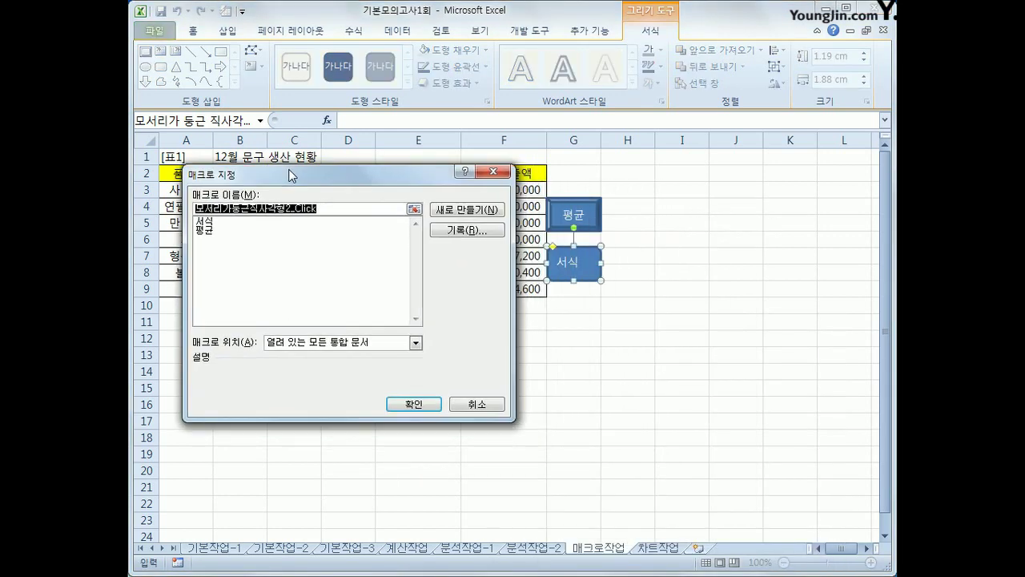
left_click(242, 224)
left_click(410, 403)
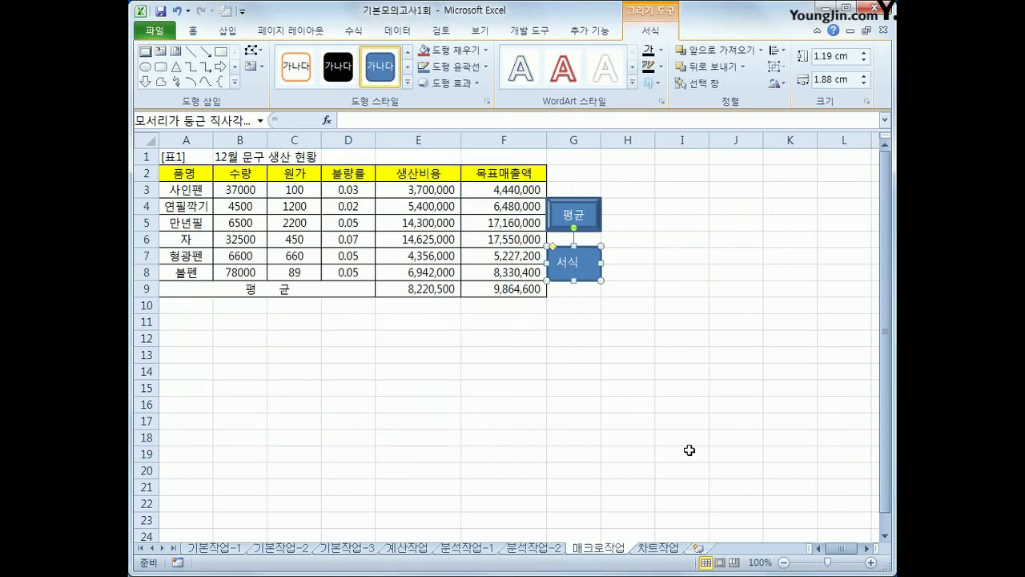
Center the 서식 label vertically and horizontally within the rounded rectangle and deselect the shape.
left_click(192, 30)
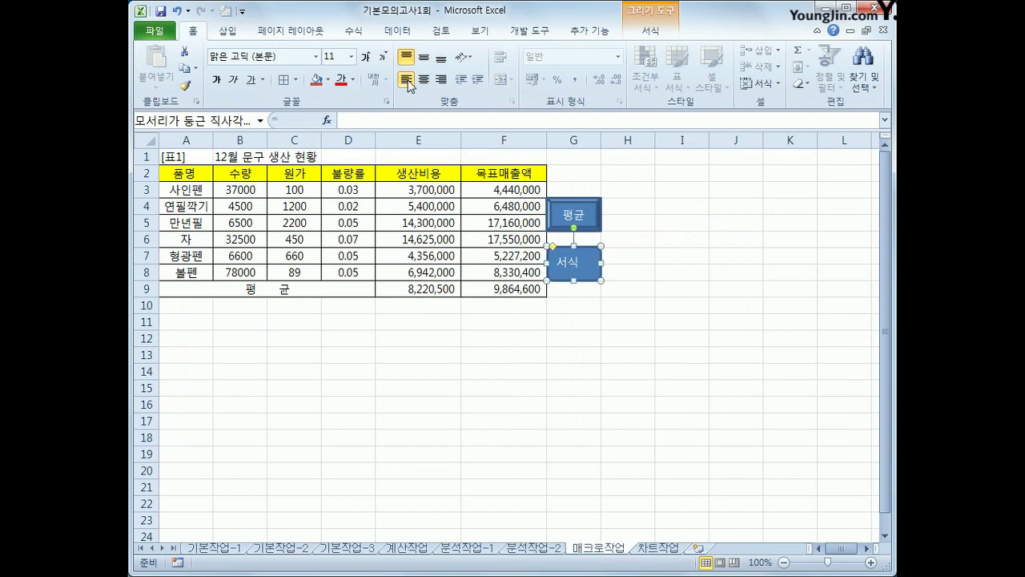
left_click(424, 58)
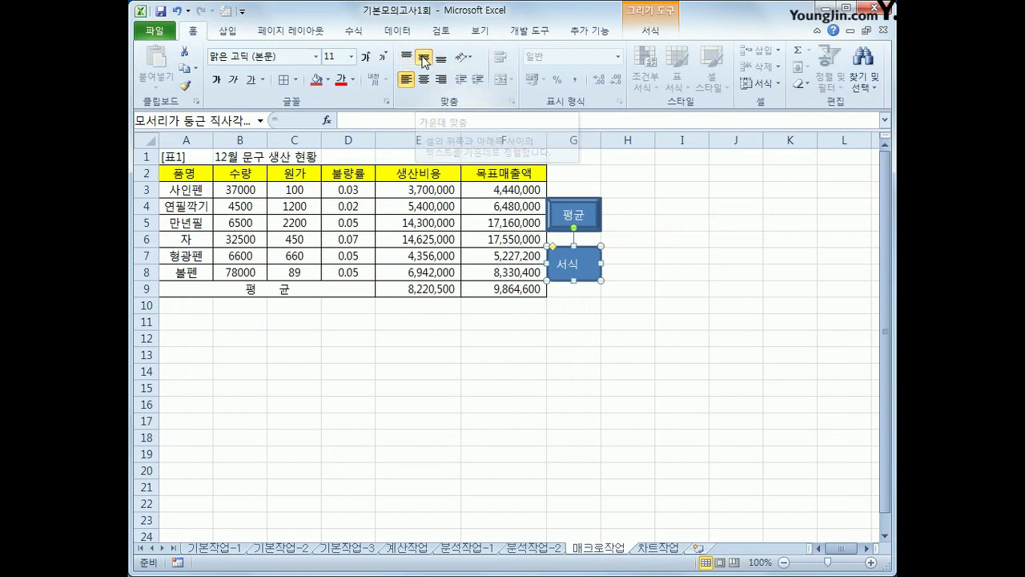
left_click(423, 80)
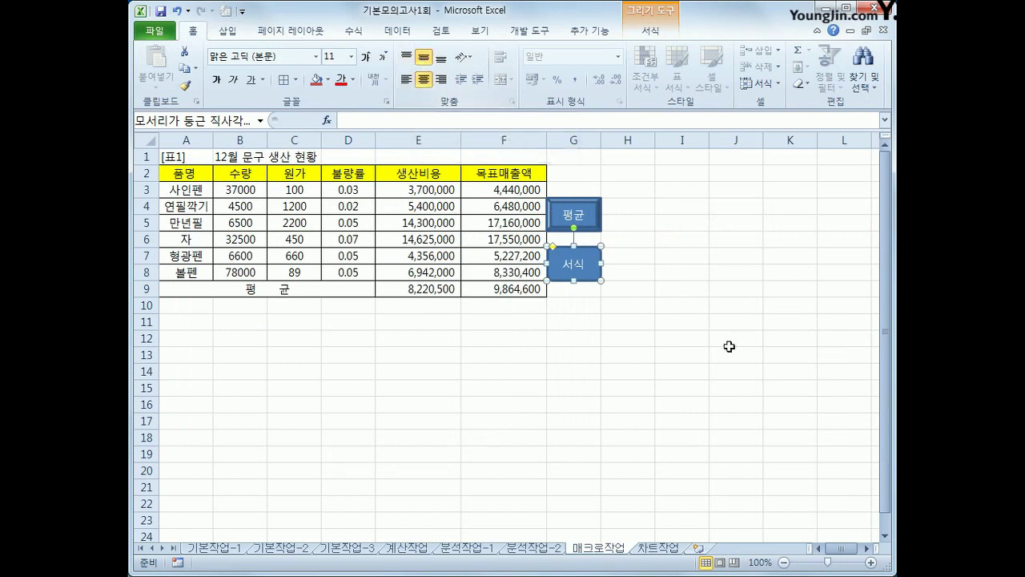
left_click(702, 353)
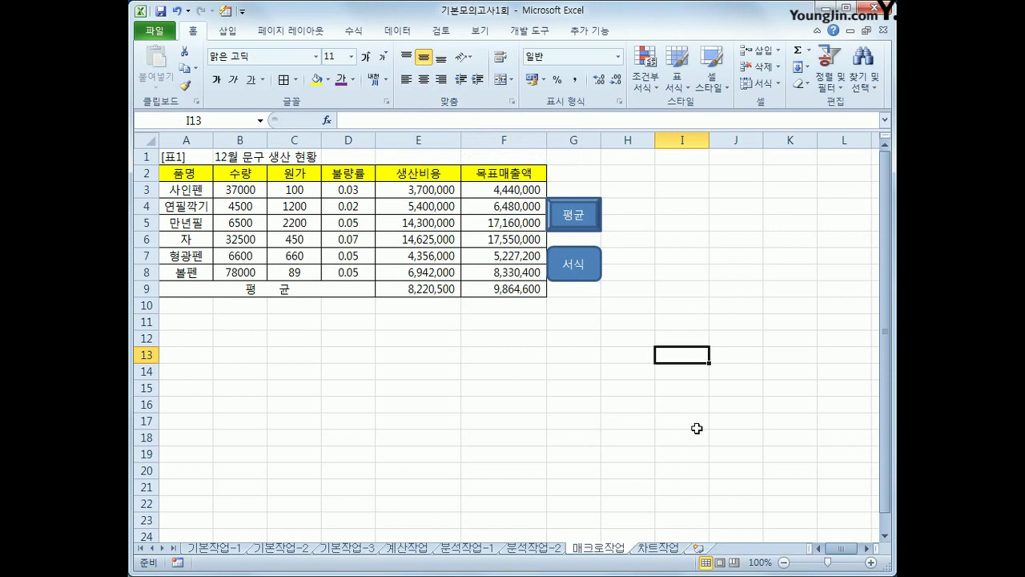
On the 차트작업 sheet, insert a 2-D clustered column chart from the range A2:C9.
left_click(662, 549)
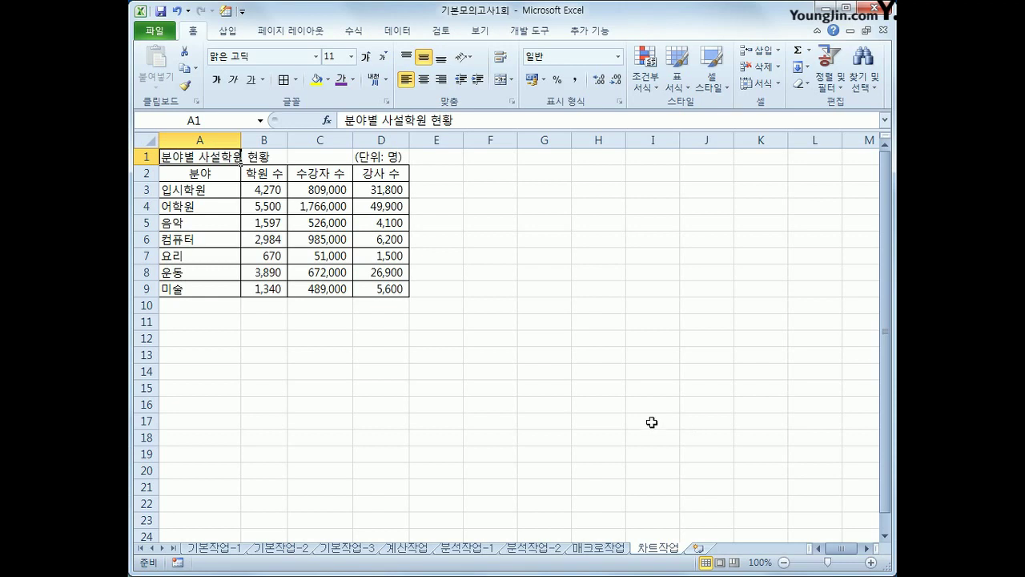
left_click_drag(195, 170, 210, 288)
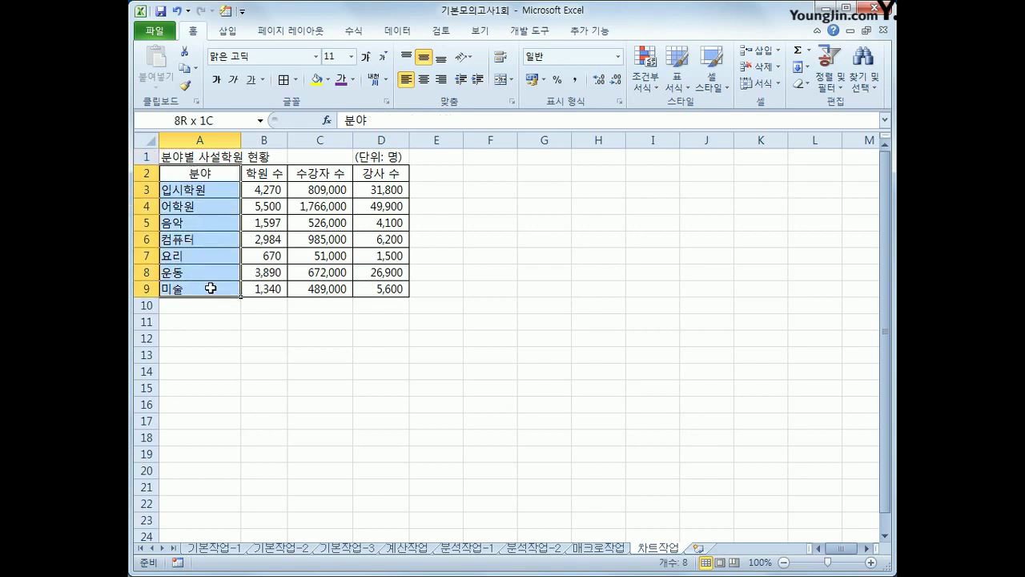
left_click_drag(210, 288, 332, 290)
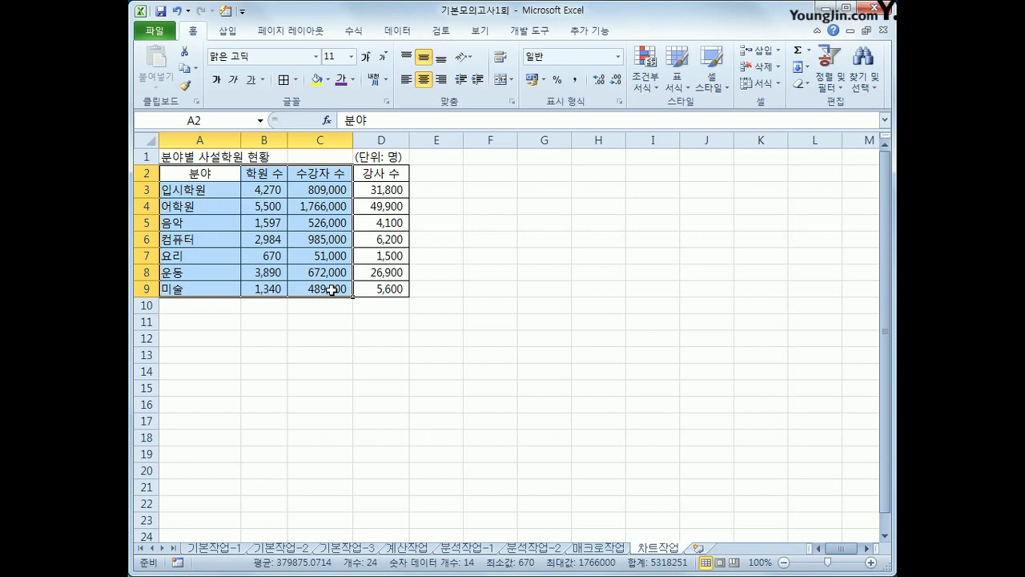
left_click(240, 32)
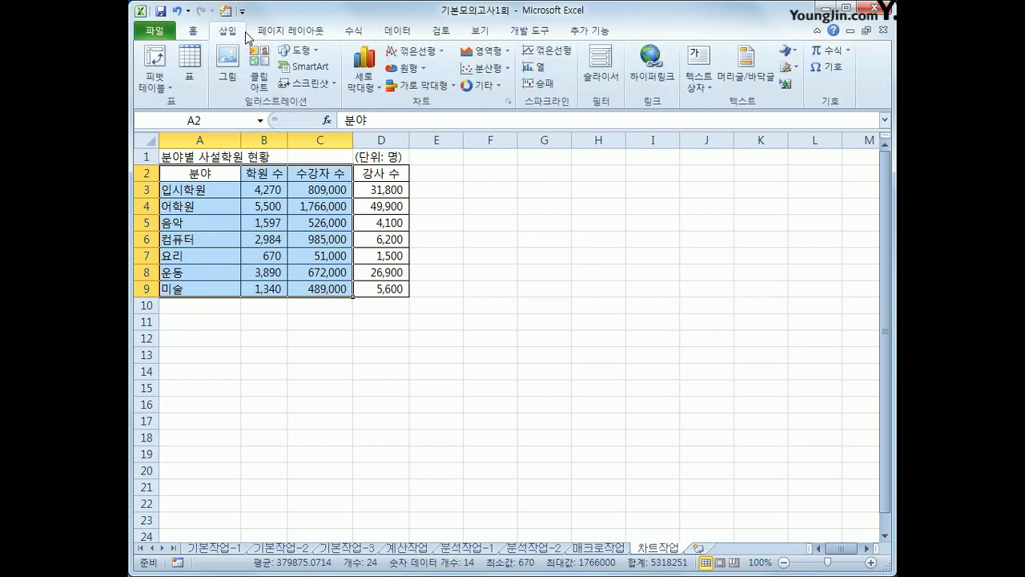
left_click(372, 97)
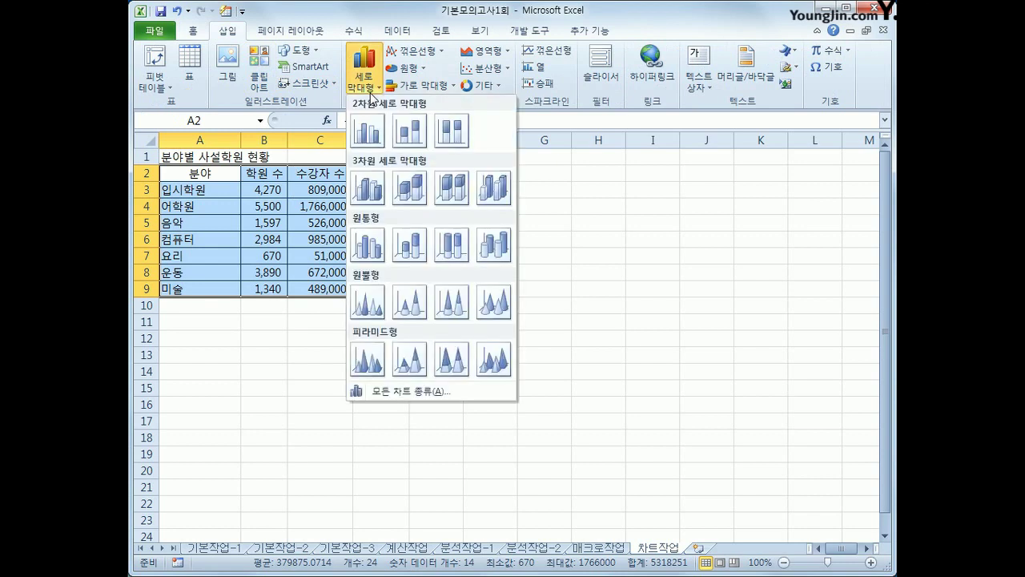
left_click(371, 133)
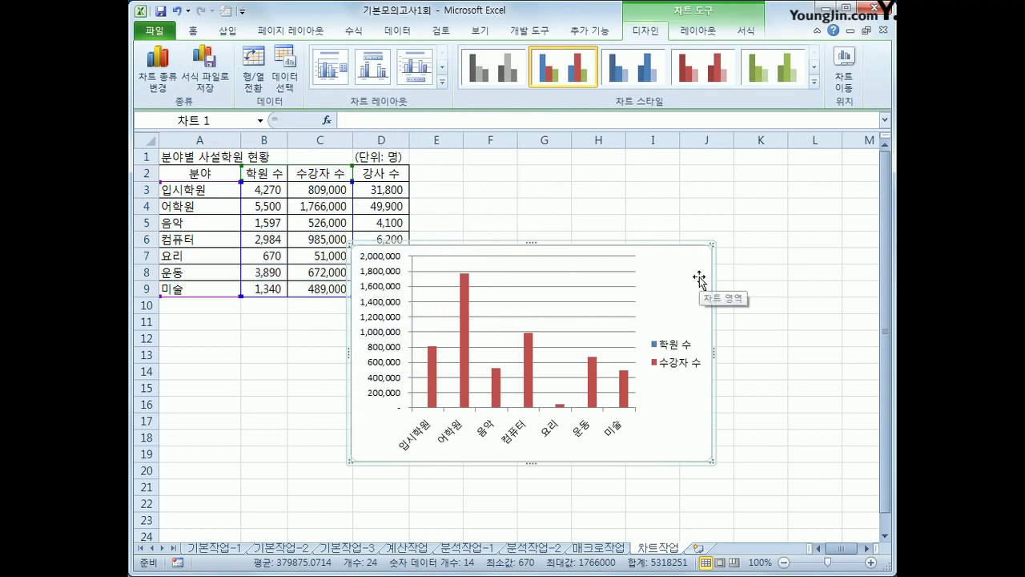
Move and resize the chart so that it fills the range A11:F28 below the table.
left_click_drag(695, 276, 501, 346)
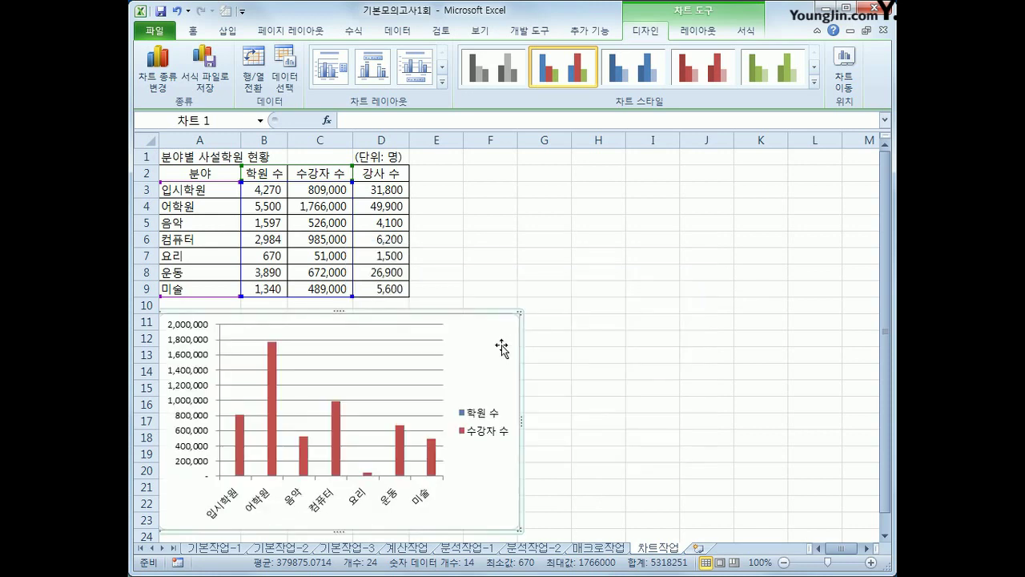
scroll(502, 345, "down", 2)
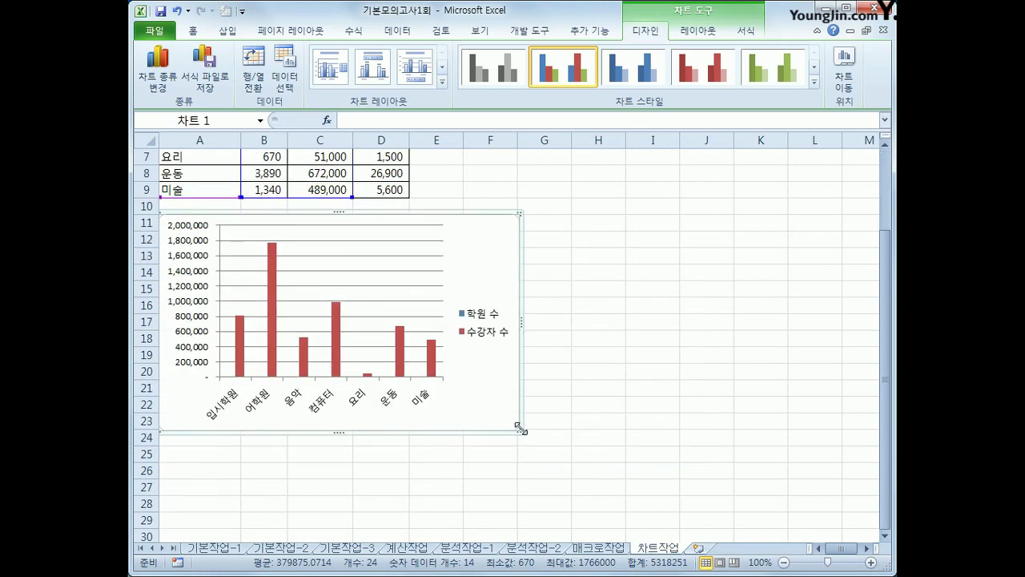
left_click_drag(518, 428, 502, 507)
left_click(608, 497)
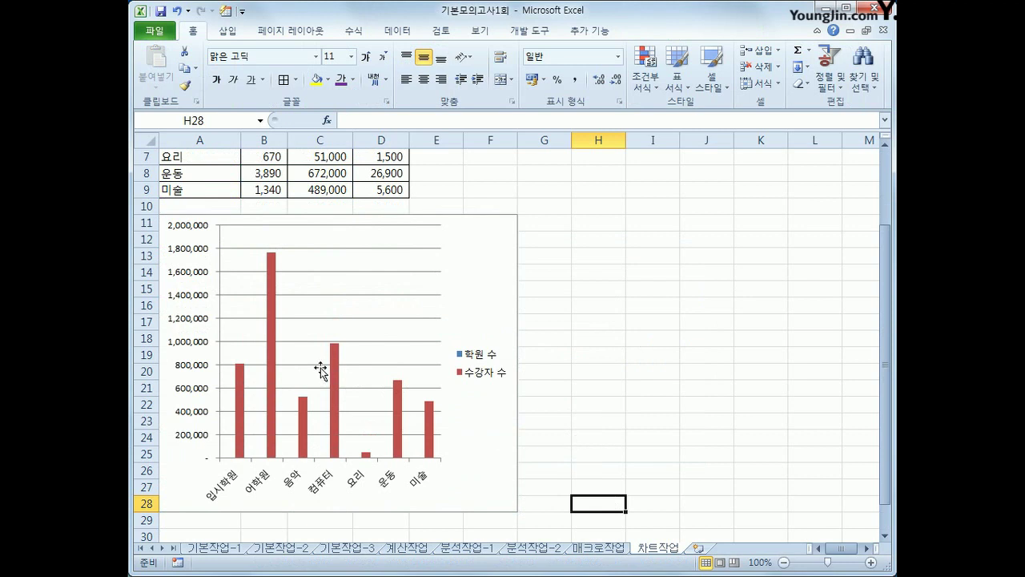
Change the chart type of the 수강자 수 series to a line with markers.
left_click(273, 293)
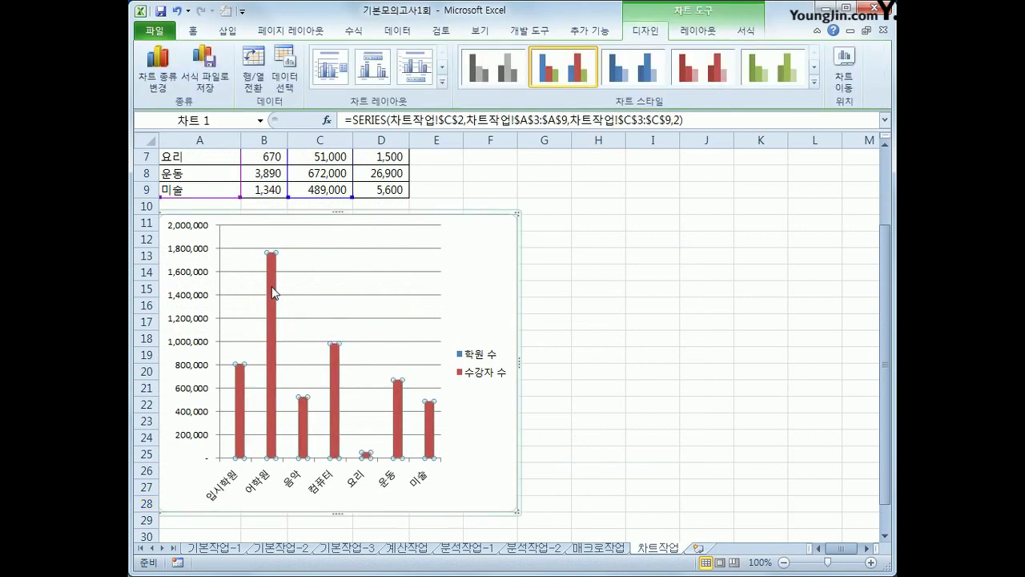
right_click(273, 293)
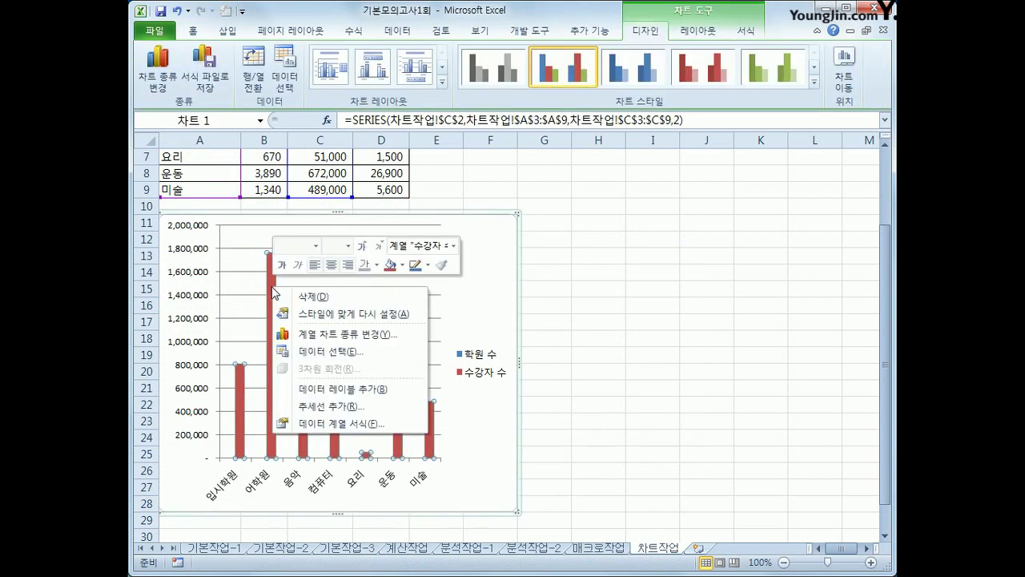
left_click(404, 335)
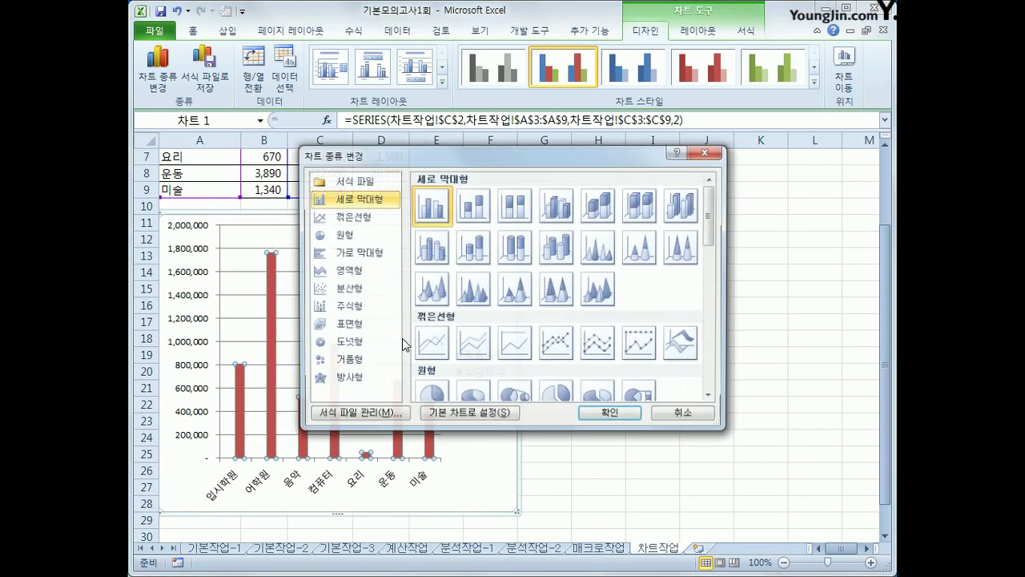
left_click(568, 348)
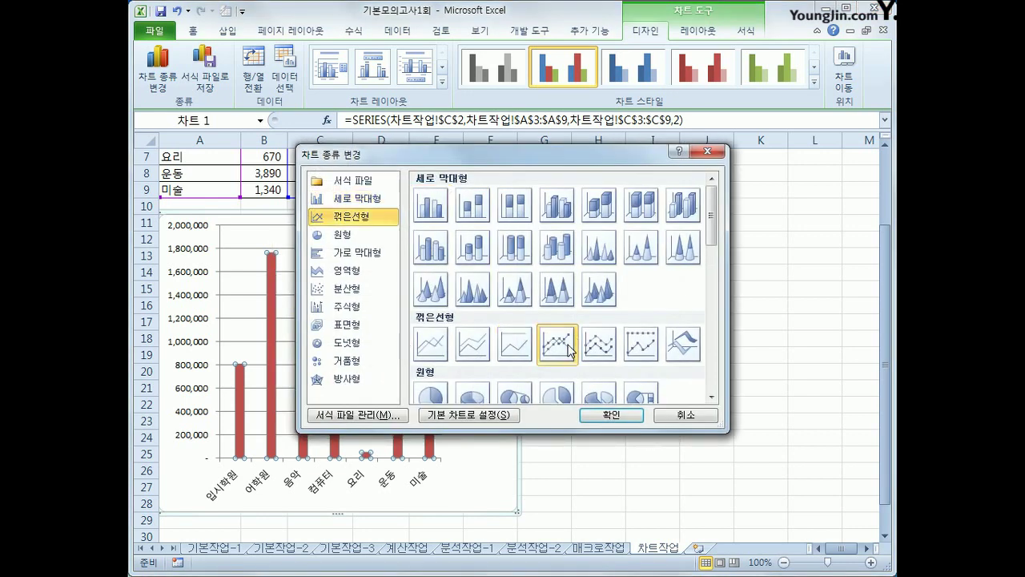
left_click(639, 421)
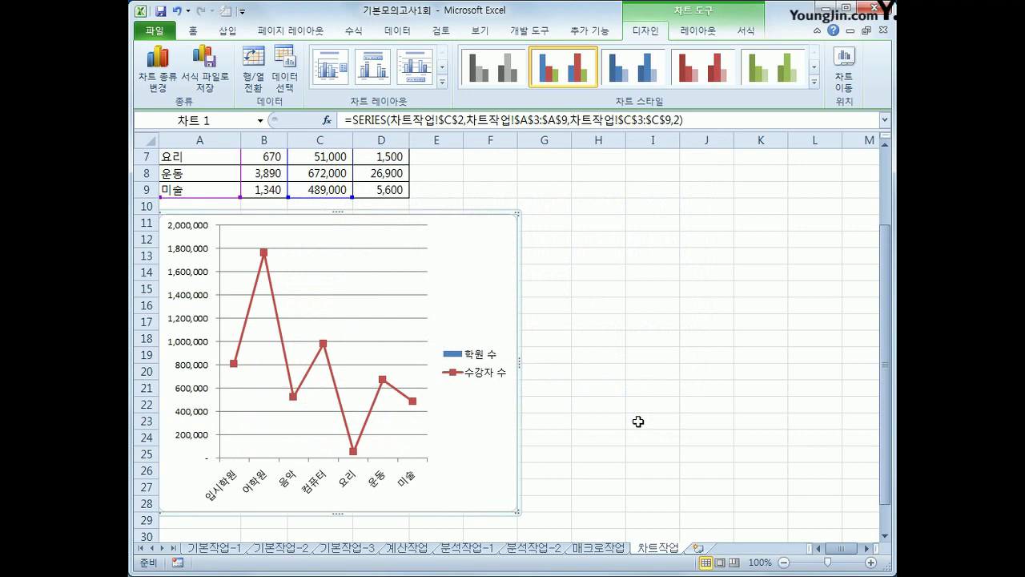
Plot the 수강자 수 series on the secondary axis (보조 축).
right_click(263, 252)
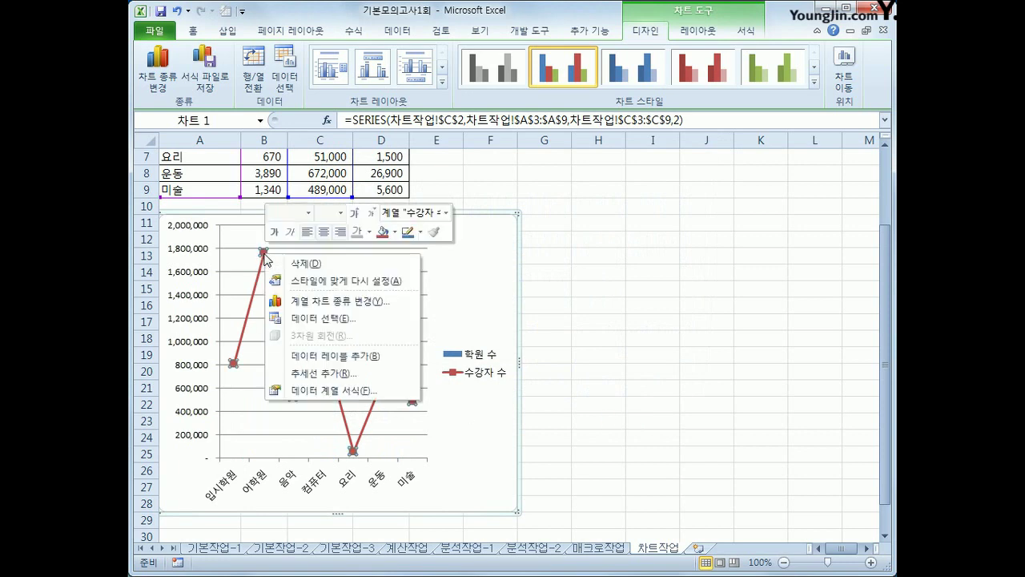
left_click(405, 393)
left_click_drag(475, 111, 597, 90)
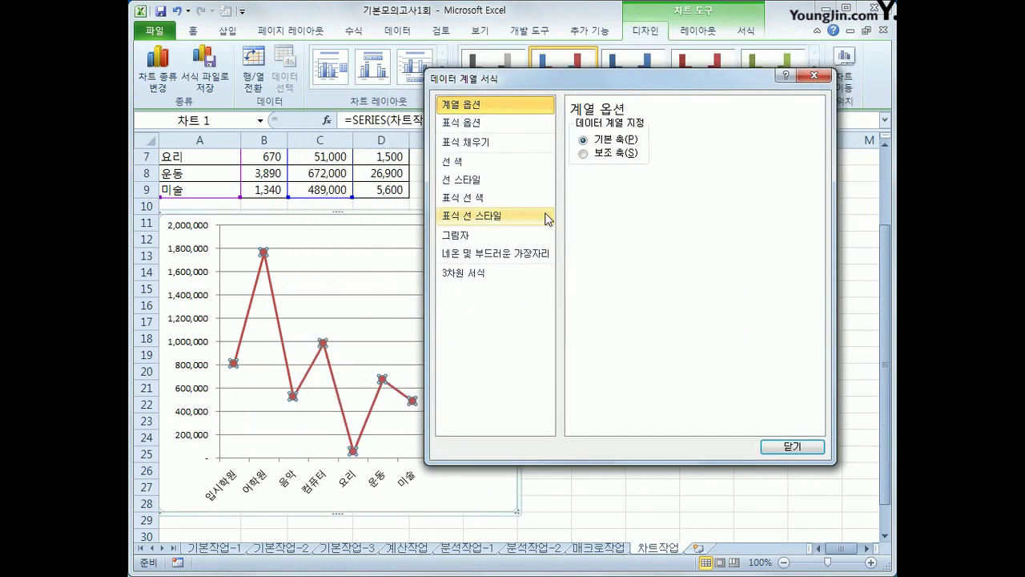
left_click(607, 153)
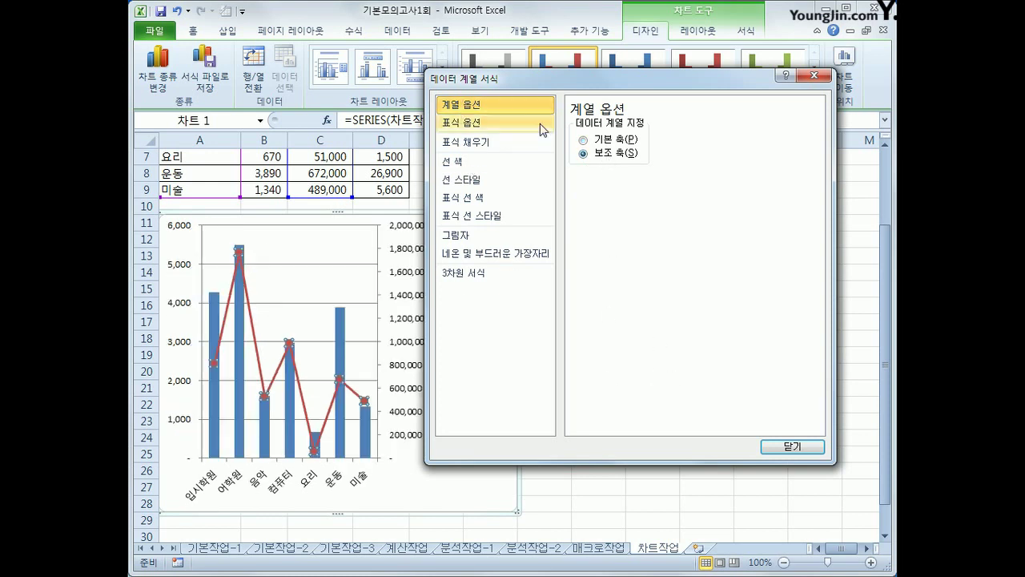
left_click(781, 446)
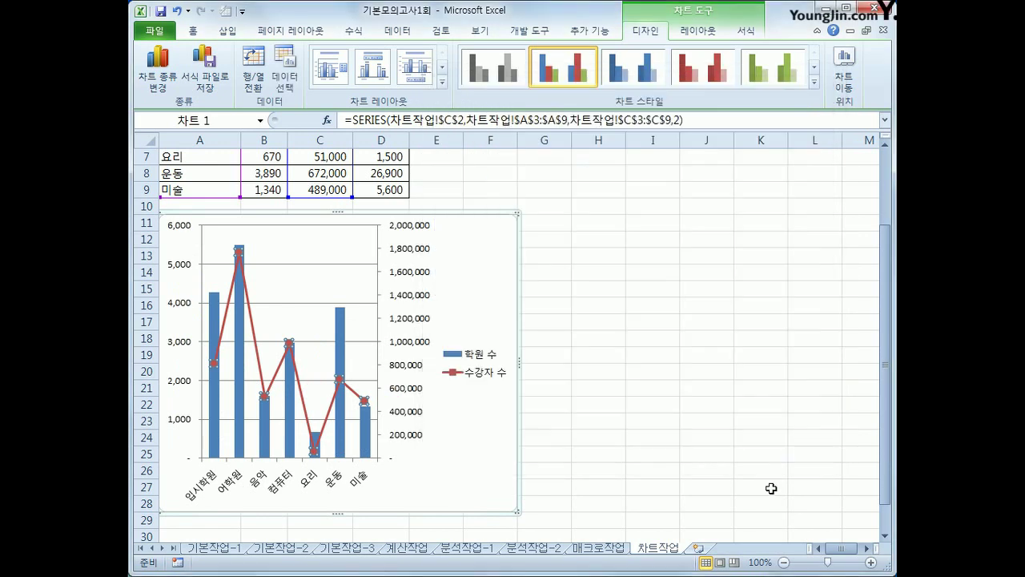
left_click(762, 487)
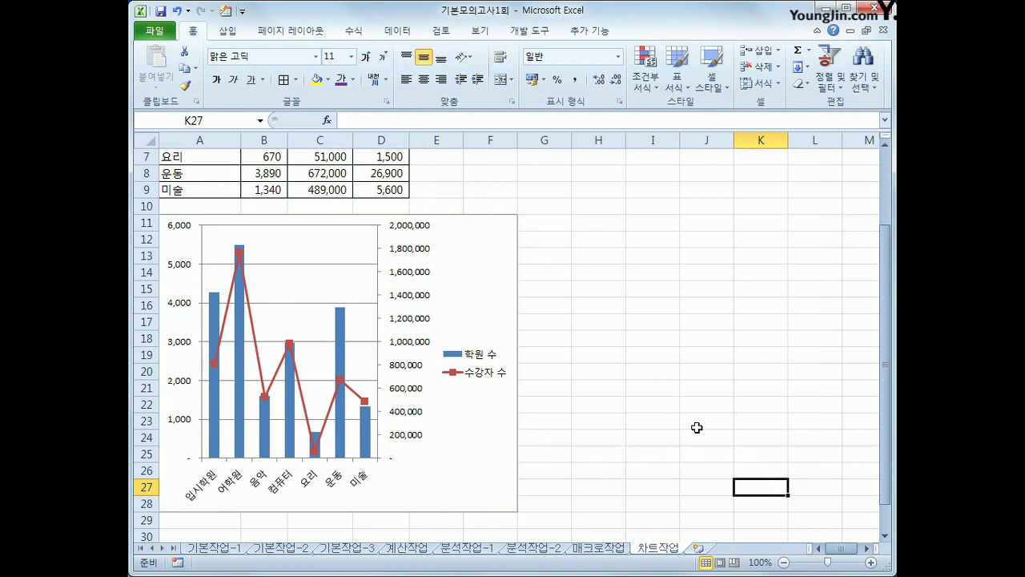
Add a chart title above the plot area with the text "분야별 학원수와 수강자수".
left_click(468, 282)
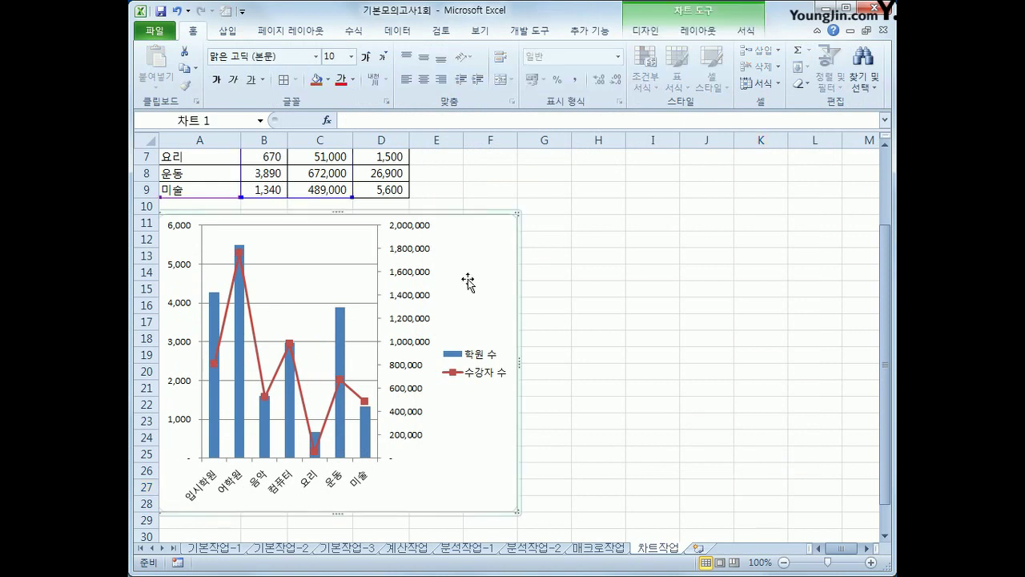
left_click(694, 34)
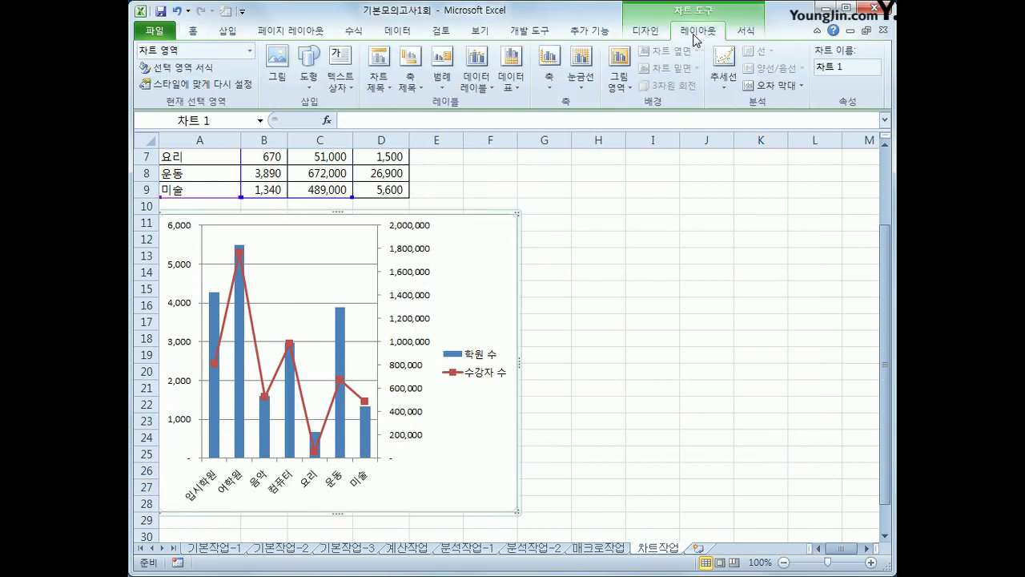
left_click(379, 76)
left_click(415, 185)
left_click_drag(302, 237, 376, 255)
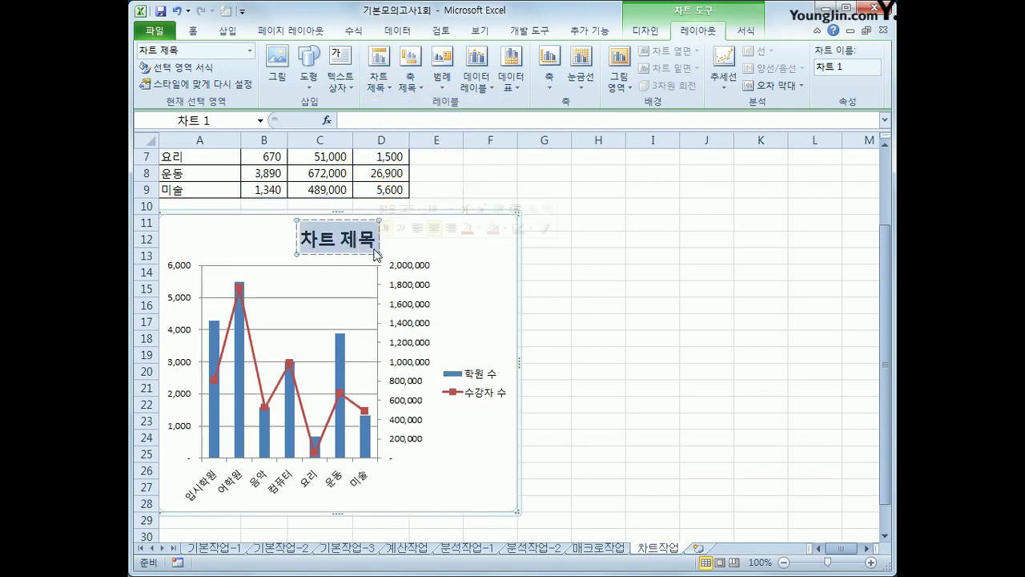
type("분야벼")
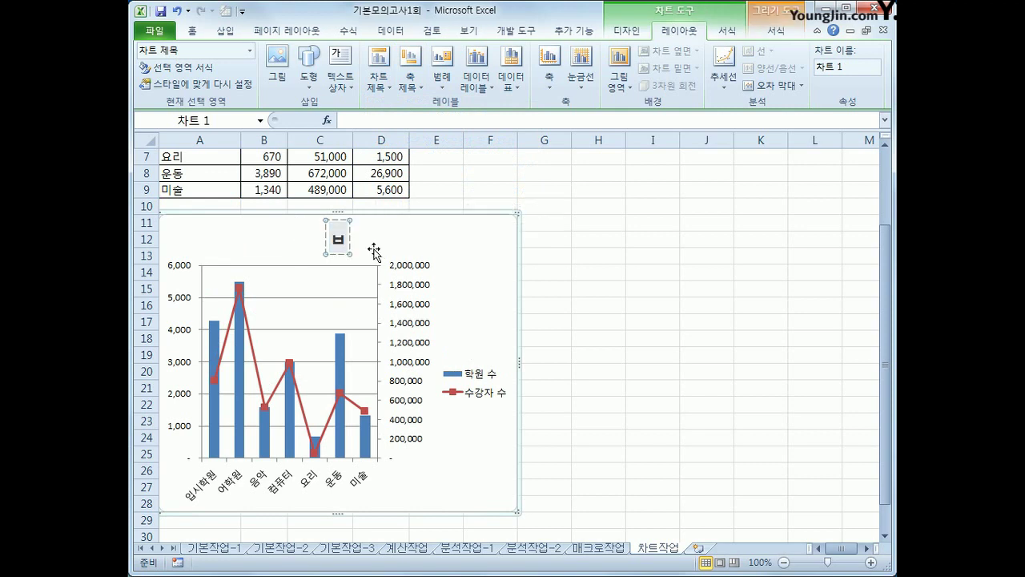
type("ㄹ 학원")
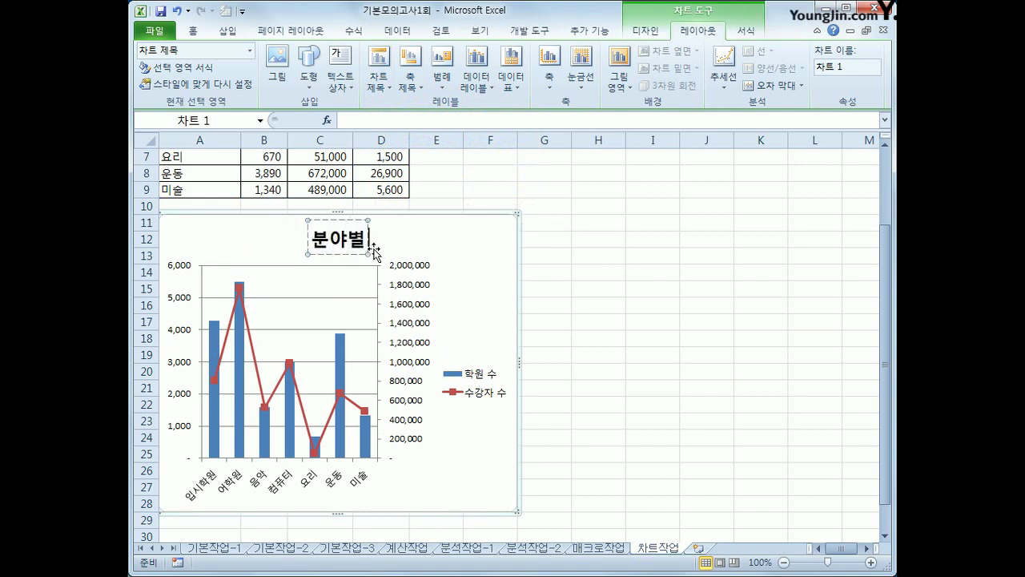
type("수와 수강자")
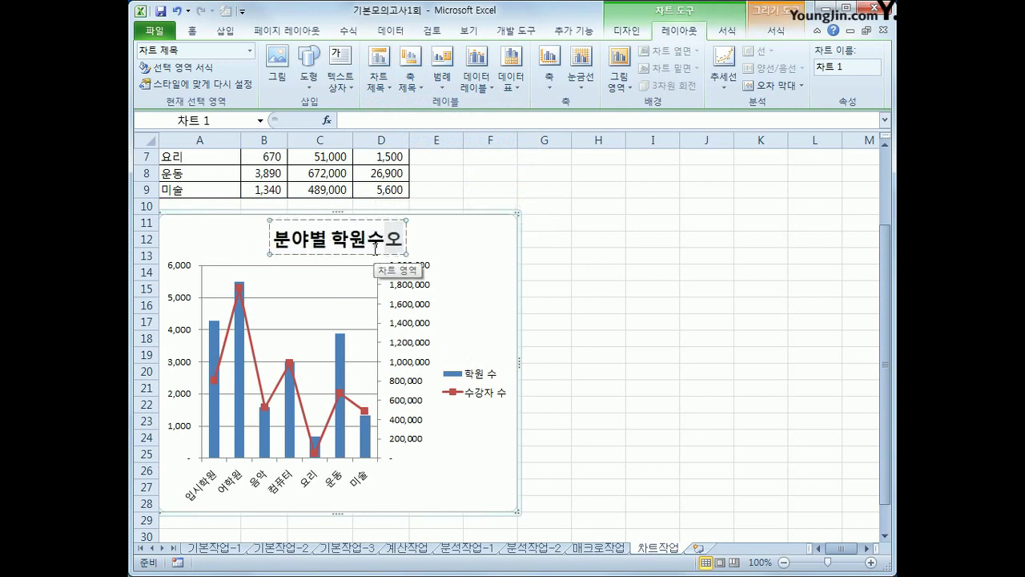
type("수")
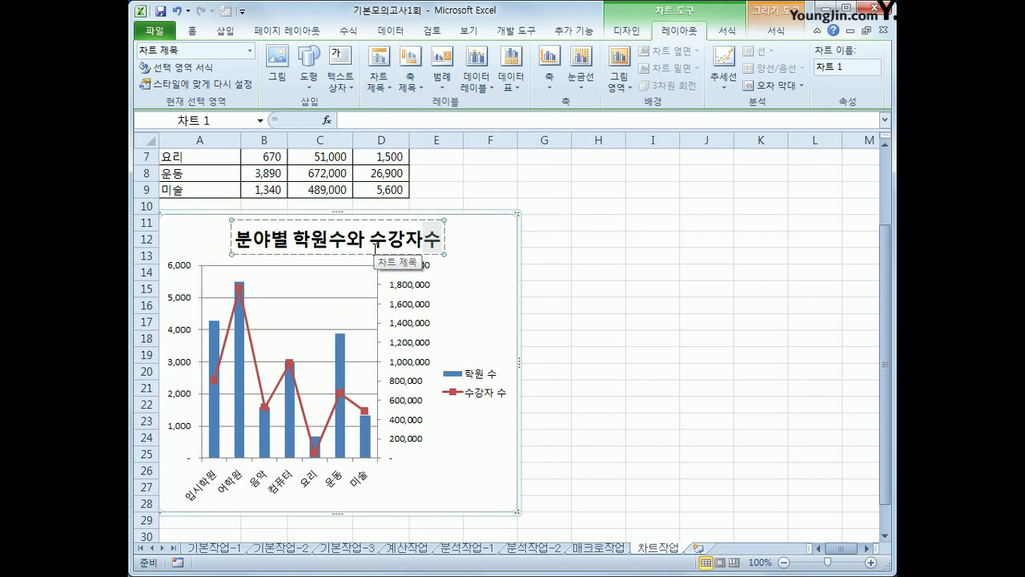
Format the chart title in bold 궁서체 at size 14.
left_click(371, 254)
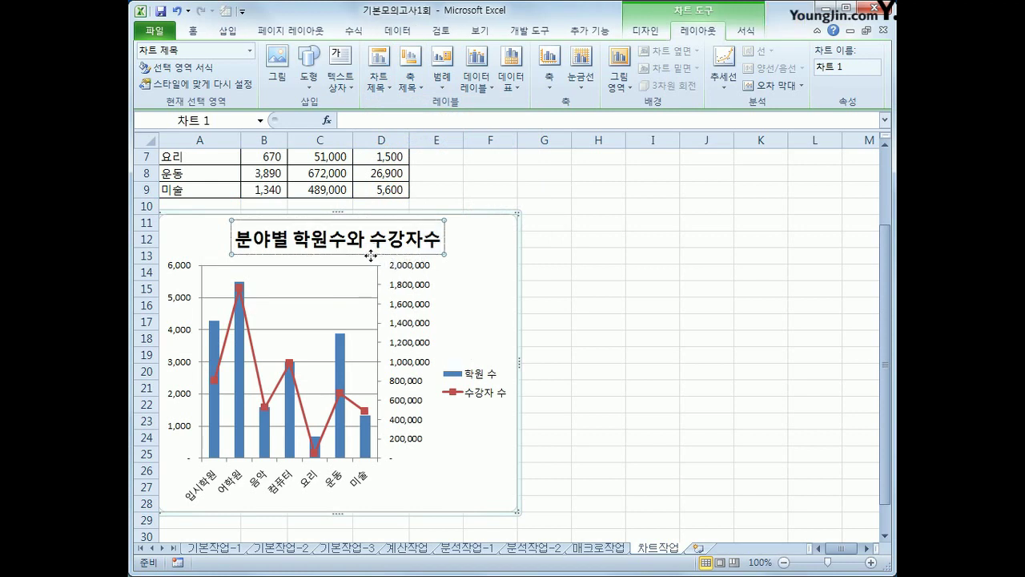
right_click(371, 255)
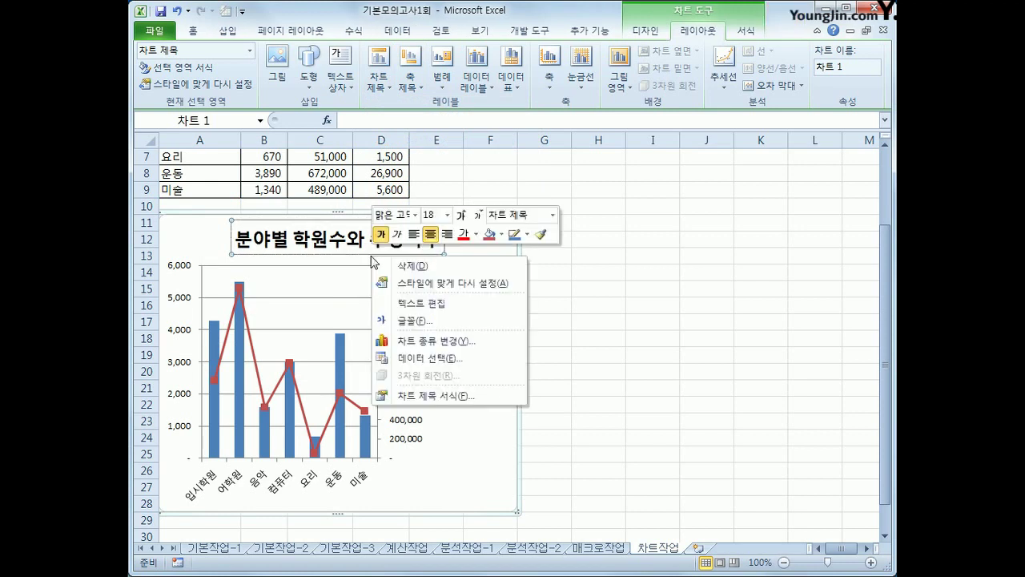
left_click(416, 218)
left_click_drag(582, 252, 577, 354)
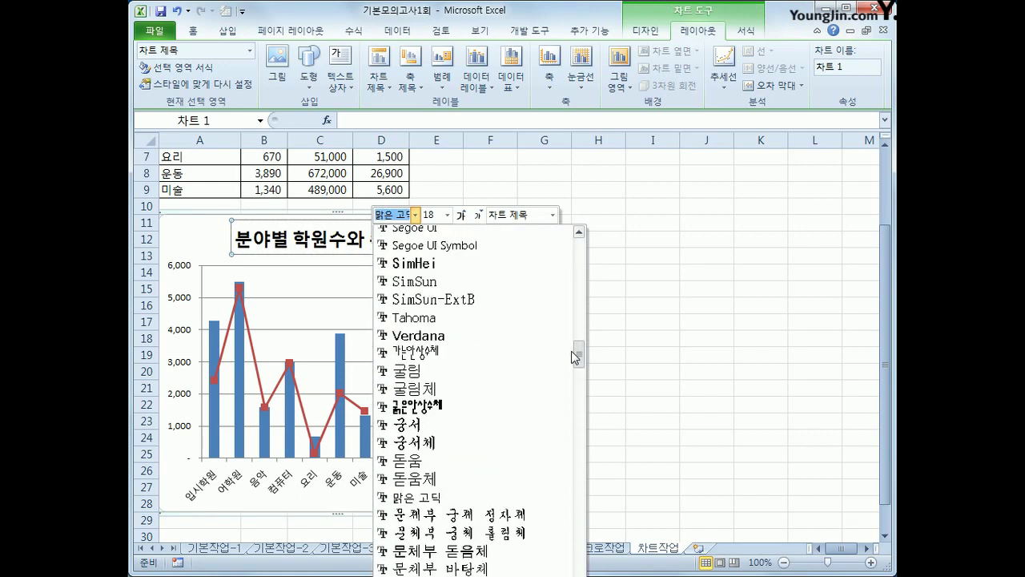
left_click(401, 441)
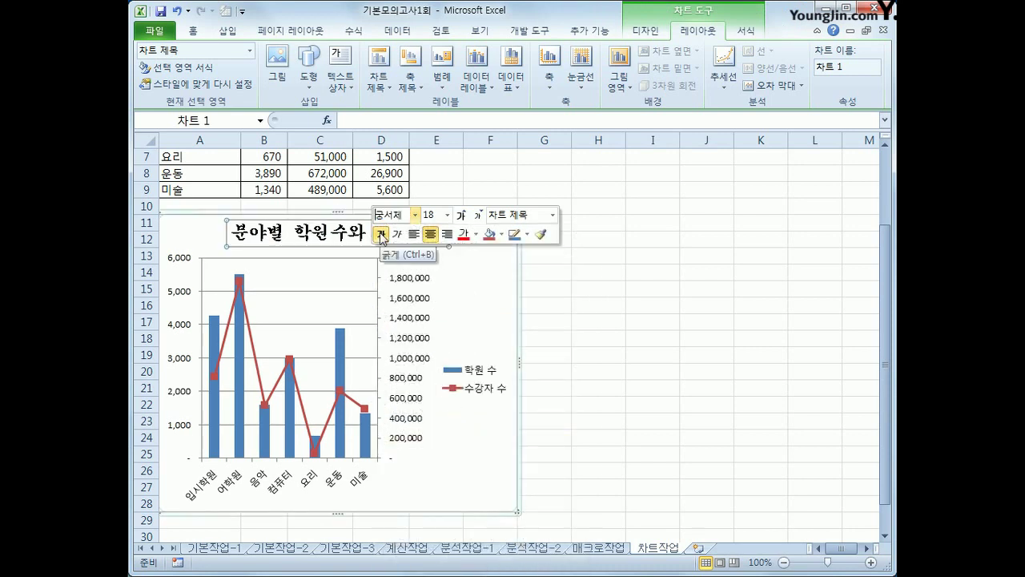
left_click(381, 234)
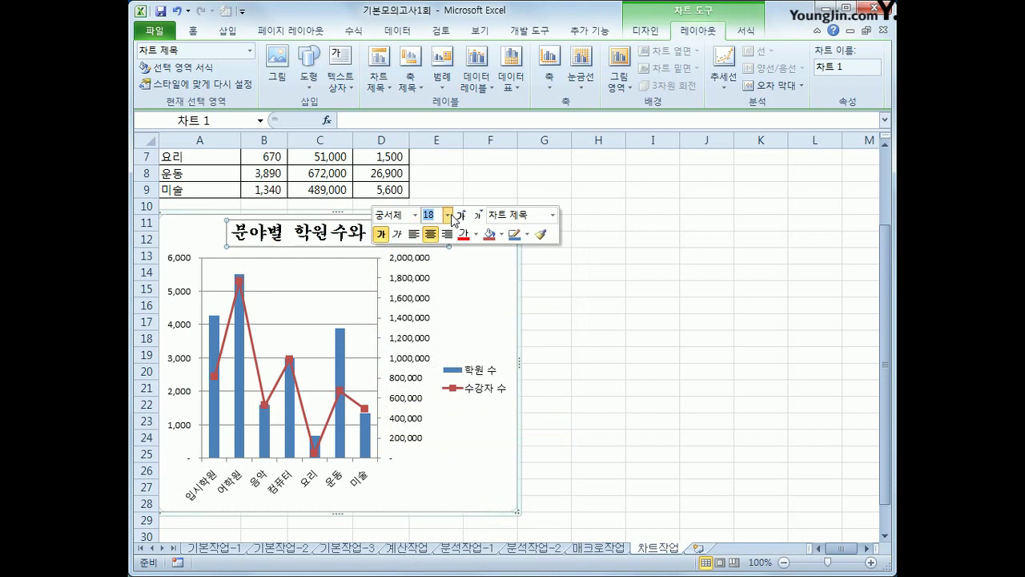
left_click(447, 215)
left_click(442, 318)
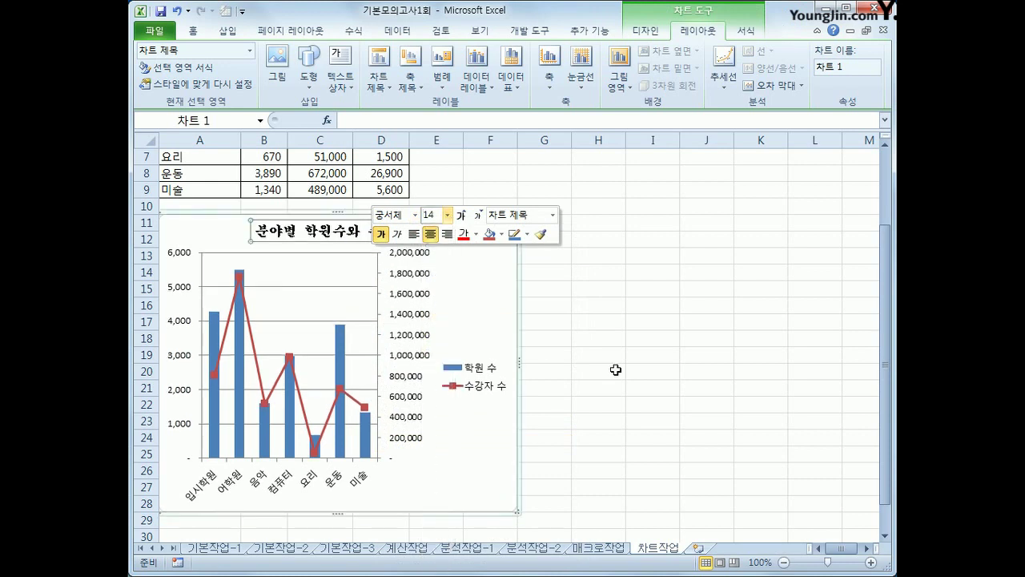
left_click(615, 370)
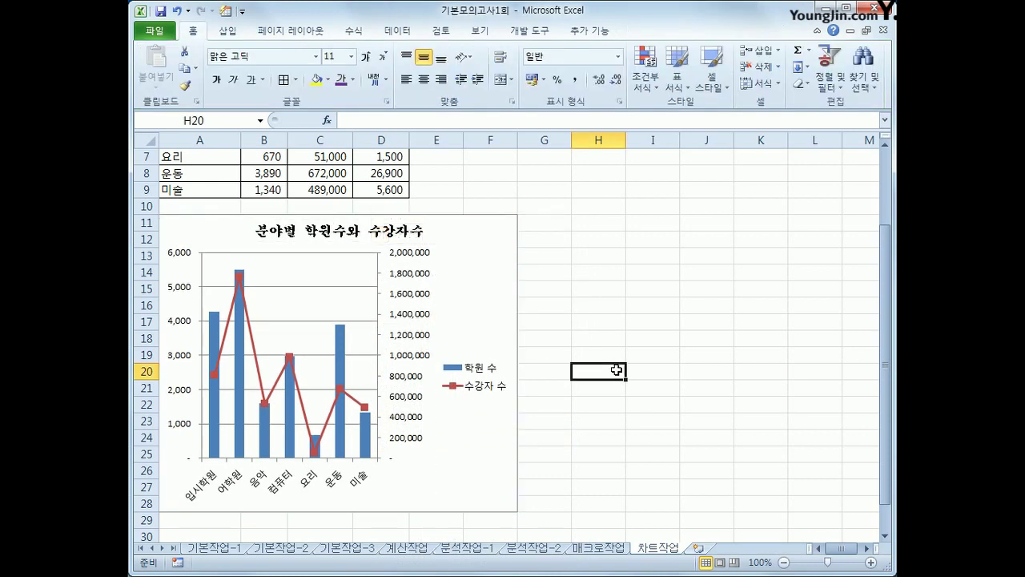
Add a data label to only the 운동 point of the 수강자 수 line series.
left_click(238, 279)
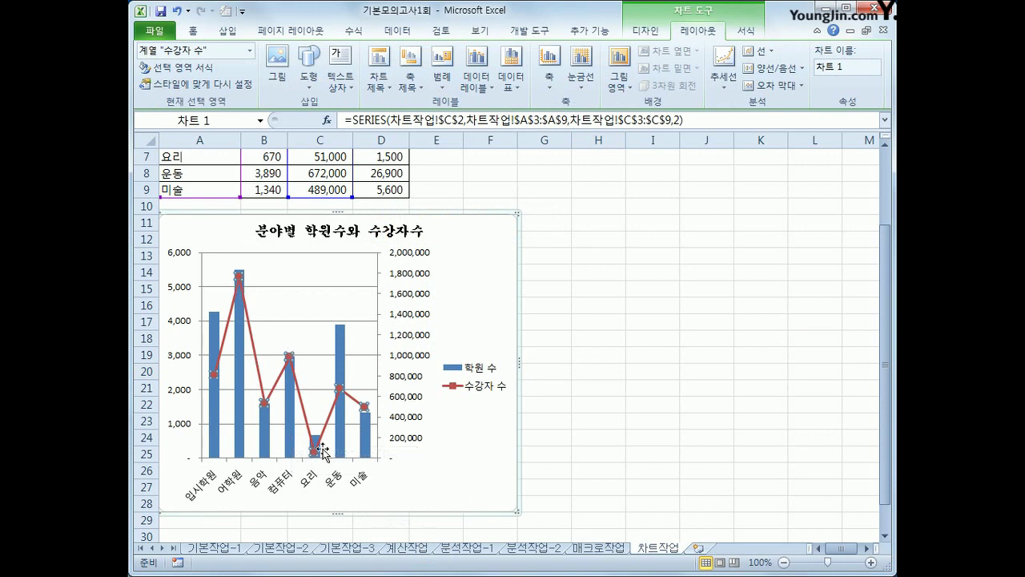
mouse_move(338, 385)
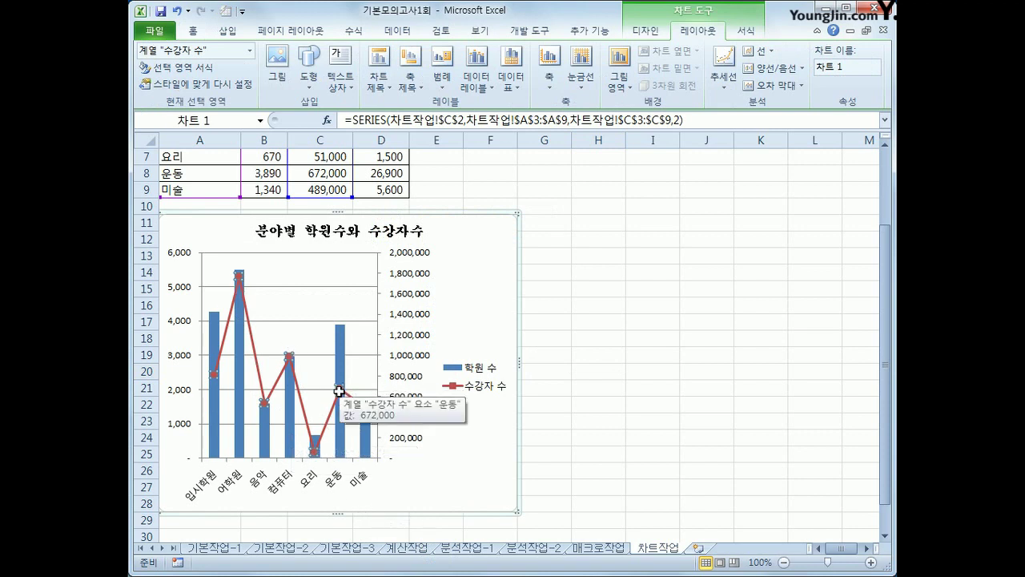
left_click(340, 391)
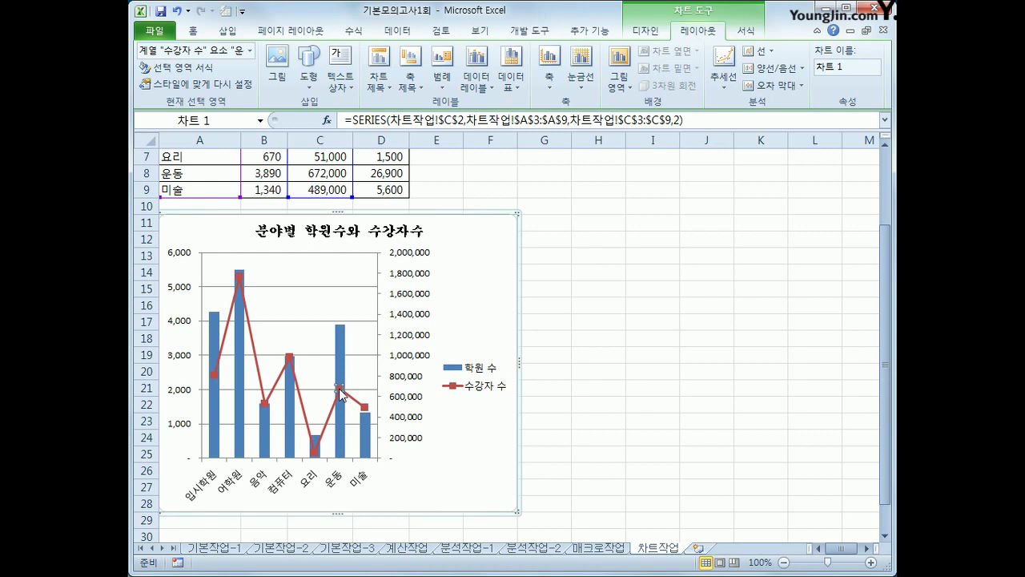
right_click(339, 392)
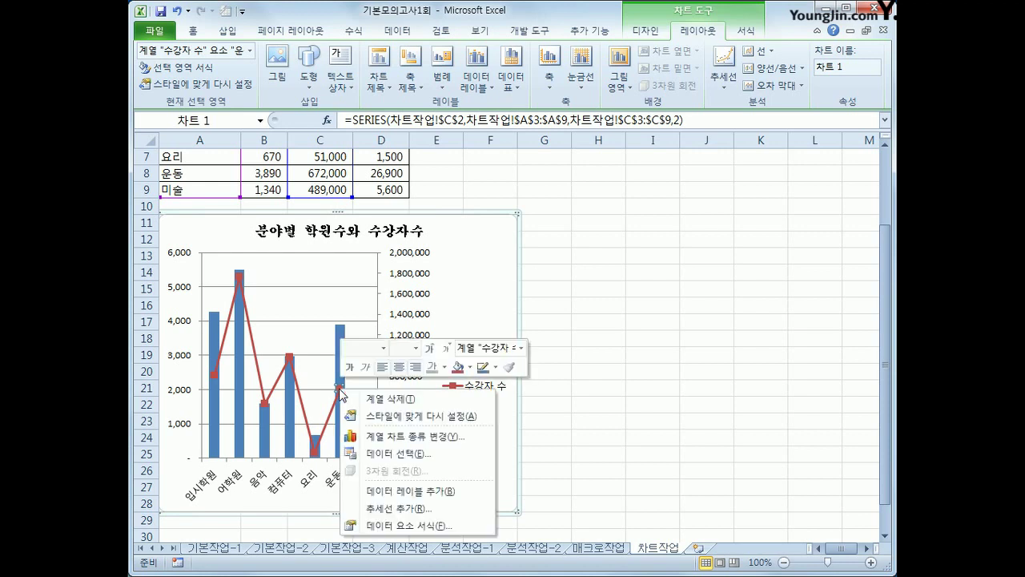
left_click(468, 491)
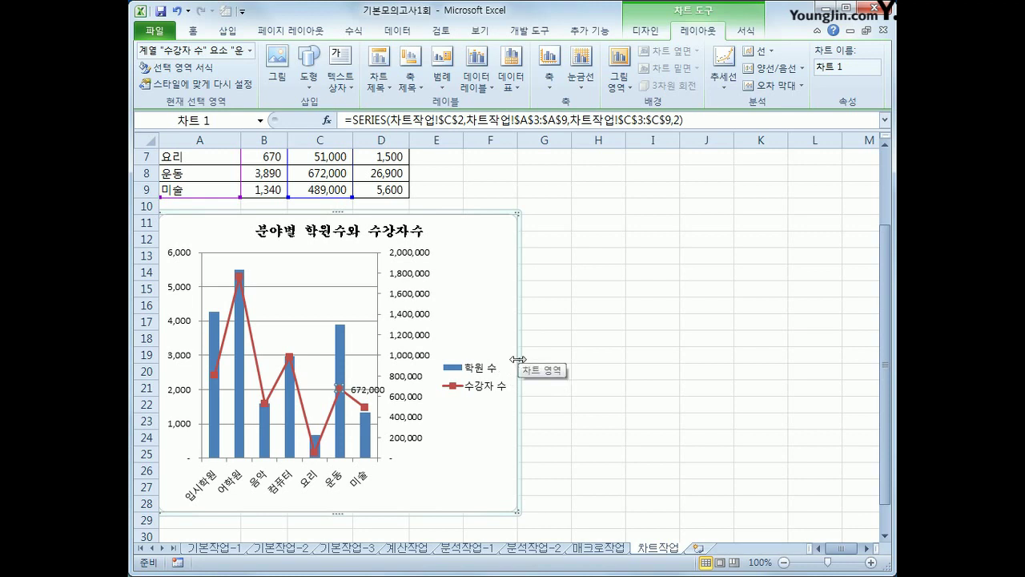
Widen the chart so that it extends to the end of column I.
left_click_drag(518, 360, 677, 365)
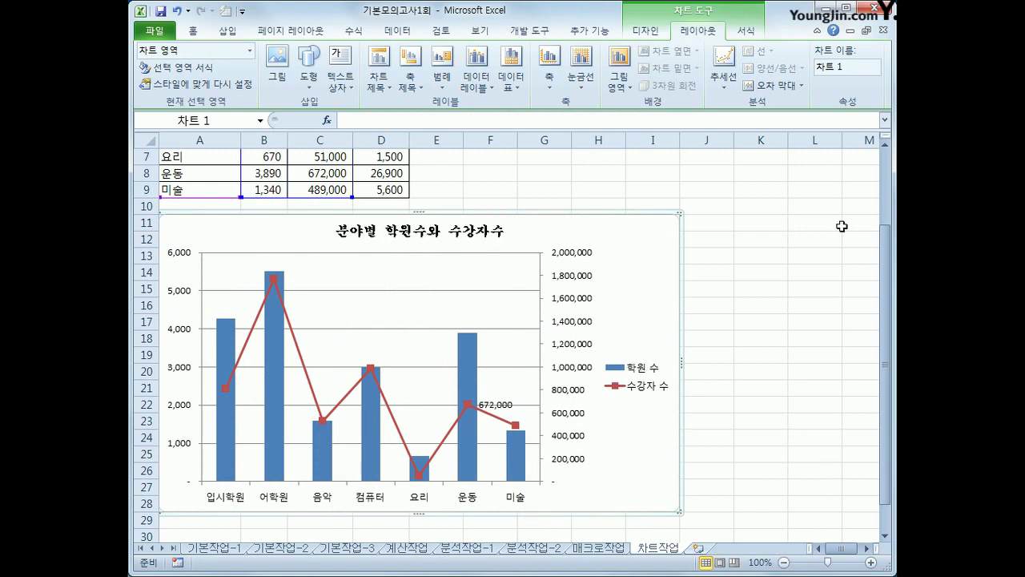
scroll(716, 384, "down", 1)
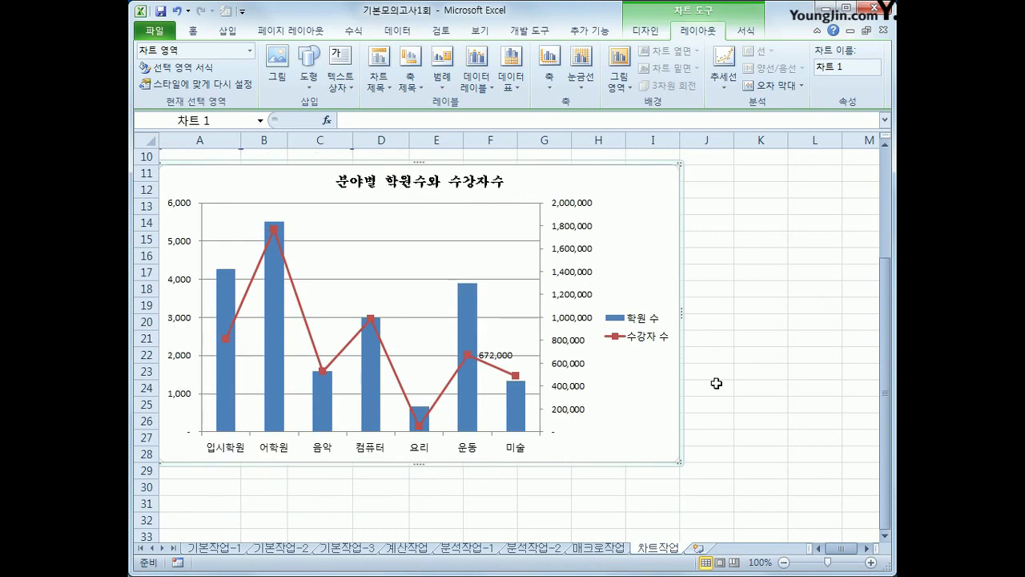